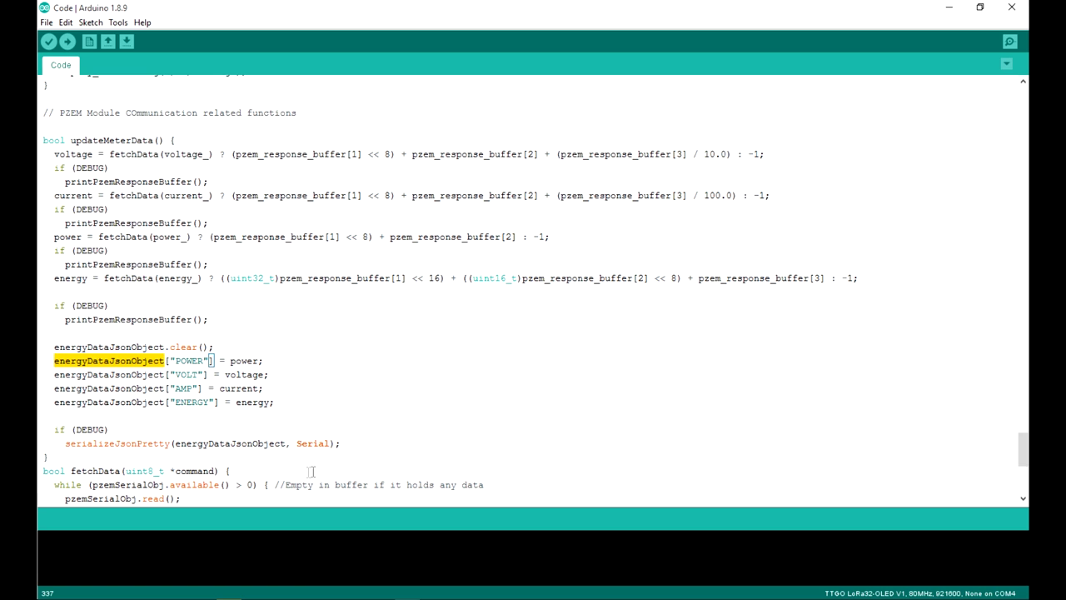
{"action": "scroll", "coordinate": [333, 472], "scroll_direction": "down", "scroll_amount": 3}
{"action": "scroll", "coordinate": [346, 472], "scroll_direction": "down", "scroll_amount": 5}
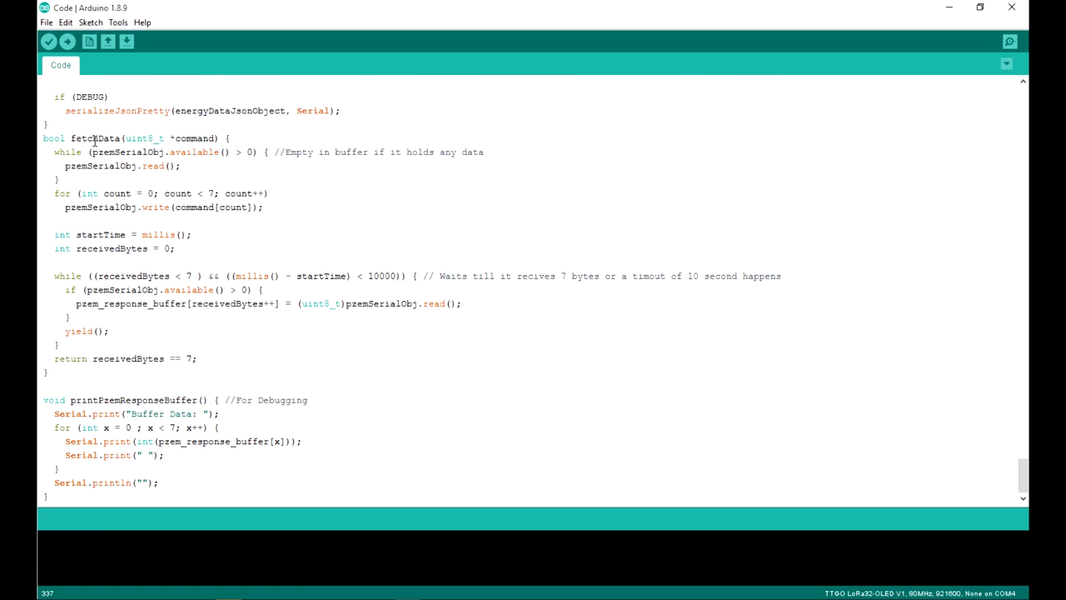
{"action": "double_click", "coordinate": [94, 139]}
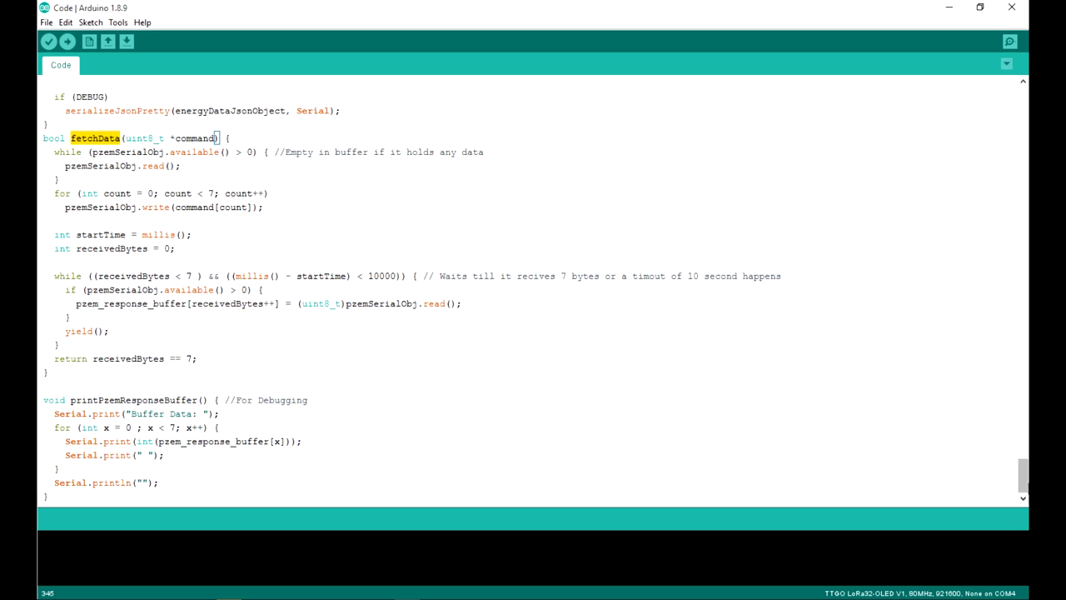
{"action": "left_click_drag", "start_coordinate": [1019, 482], "coordinate": [1018, 165]}
{"action": "scroll", "coordinate": [320, 247], "scroll_direction": "up", "scroll_amount": 3}
{"action": "left_click_drag", "start_coordinate": [400, 198], "coordinate": [43, 144]}
{"action": "left_click_drag", "start_coordinate": [1022, 160], "coordinate": [1022, 474]}
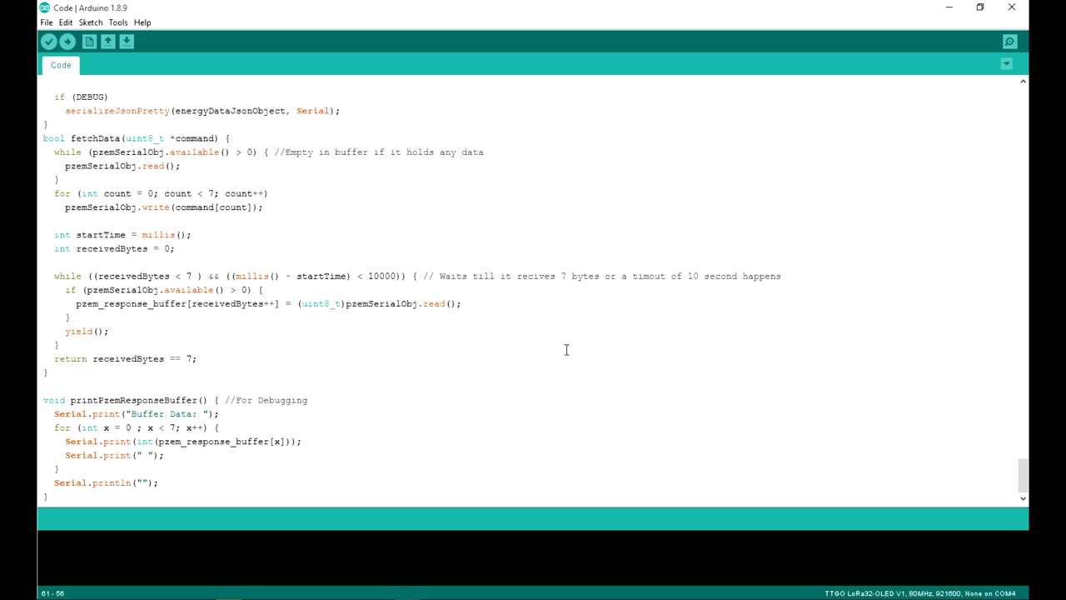
{"action": "scroll", "coordinate": [565, 350], "scroll_direction": "up", "scroll_amount": 8}
{"action": "scroll", "coordinate": [565, 349], "scroll_direction": "down", "scroll_amount": 6}
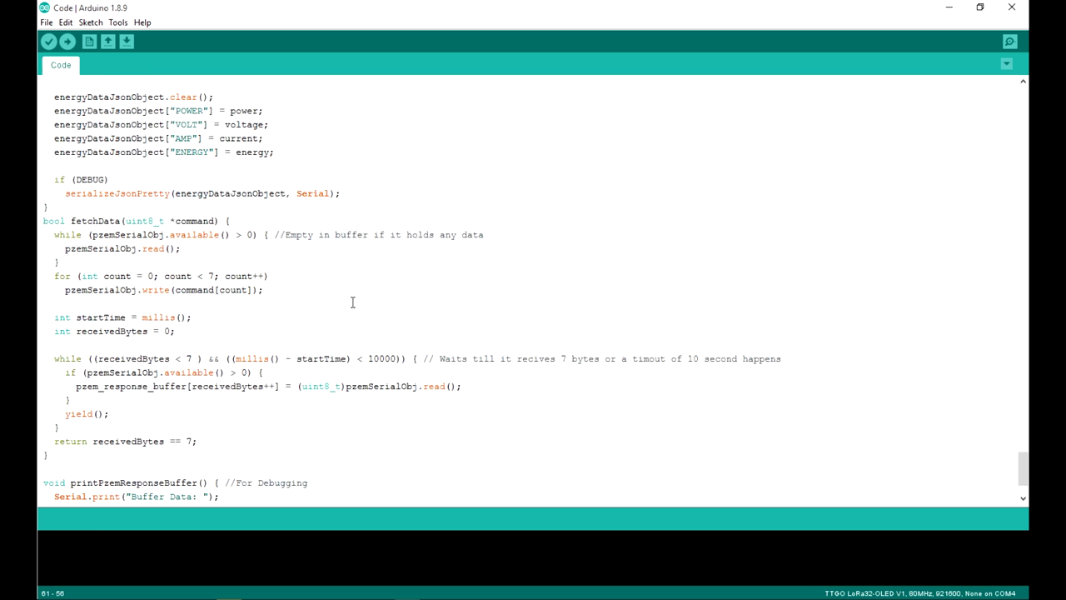
{"action": "scroll", "coordinate": [352, 302], "scroll_direction": "down", "scroll_amount": 2}
{"action": "scroll", "coordinate": [352, 303], "scroll_direction": "up", "scroll_amount": 6}
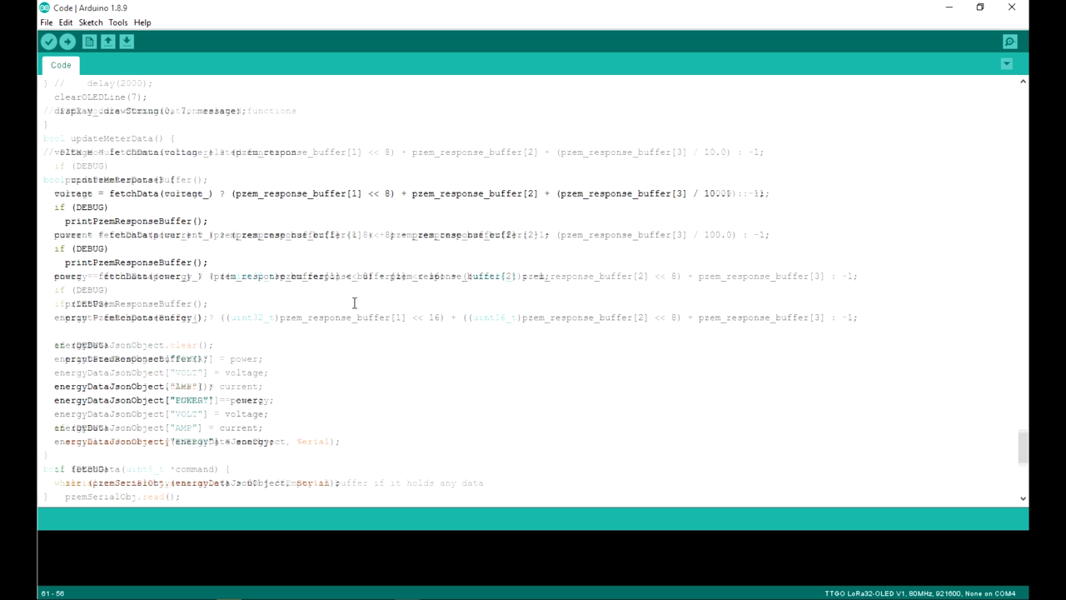
{"action": "scroll", "coordinate": [354, 303], "scroll_direction": "up", "scroll_amount": 3}
{"action": "scroll", "coordinate": [354, 302], "scroll_direction": "up", "scroll_amount": 7}
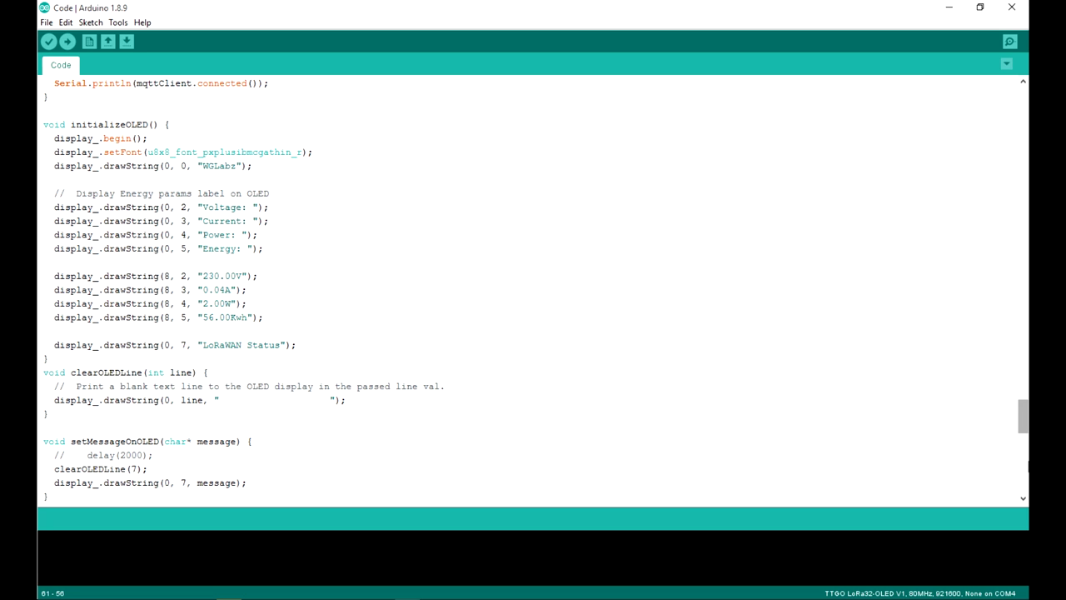
{"action": "scroll", "coordinate": [1026, 418], "scroll_direction": "down", "scroll_amount": 8}
{"action": "left_click_drag", "start_coordinate": [1024, 450], "coordinate": [1025, 104]}
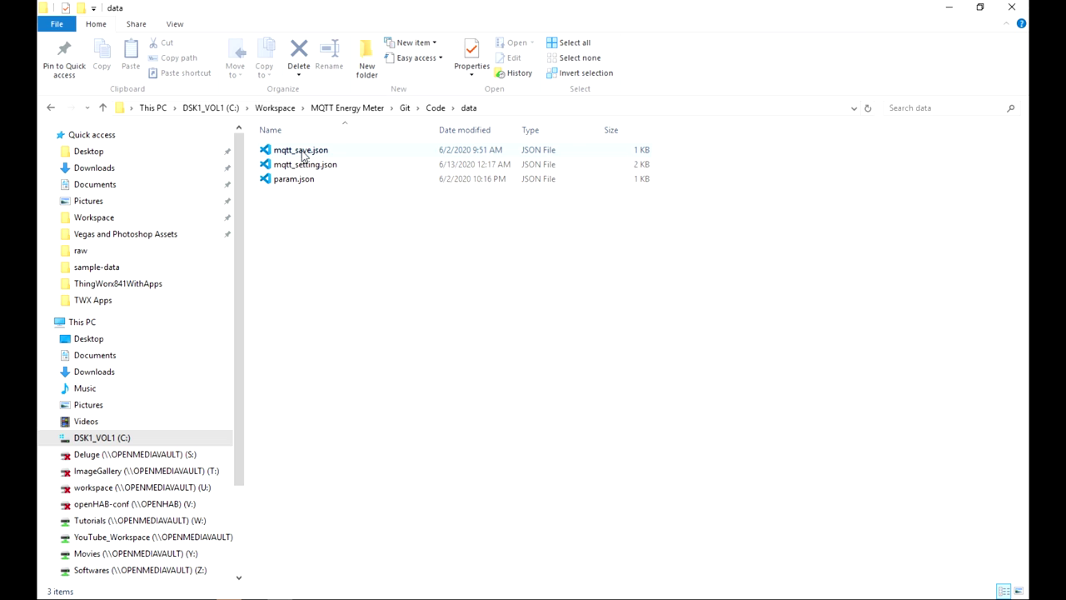
Step: Click through mqtt_setting.json, param.json and mqtt_save.json, then restore the folder window to a smaller size
{"action": "left_click", "coordinate": [308, 166]}
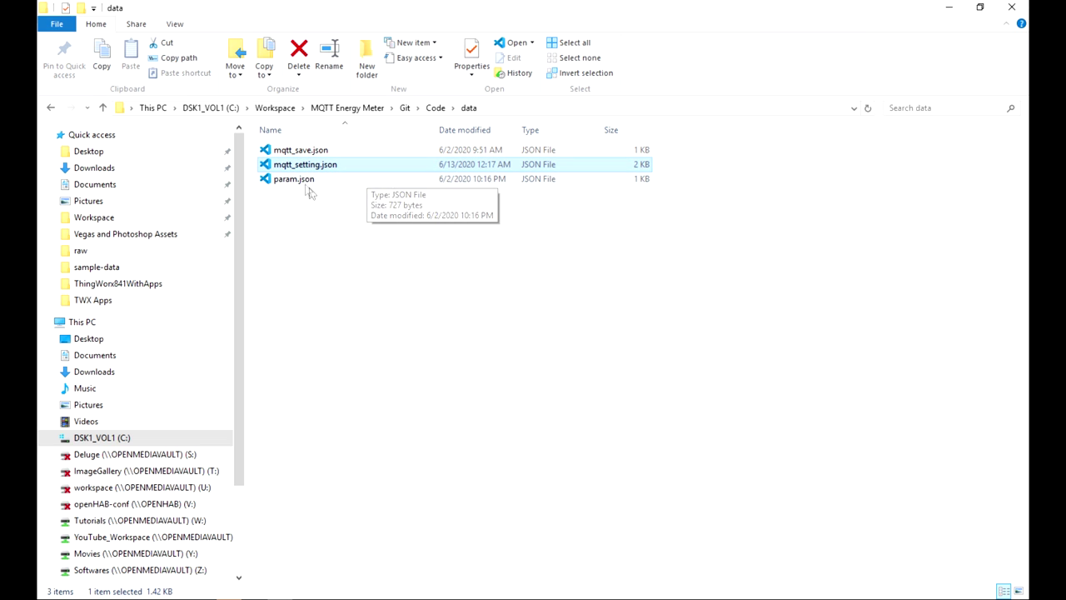
{"action": "left_click", "coordinate": [306, 182]}
{"action": "left_click", "coordinate": [319, 166]}
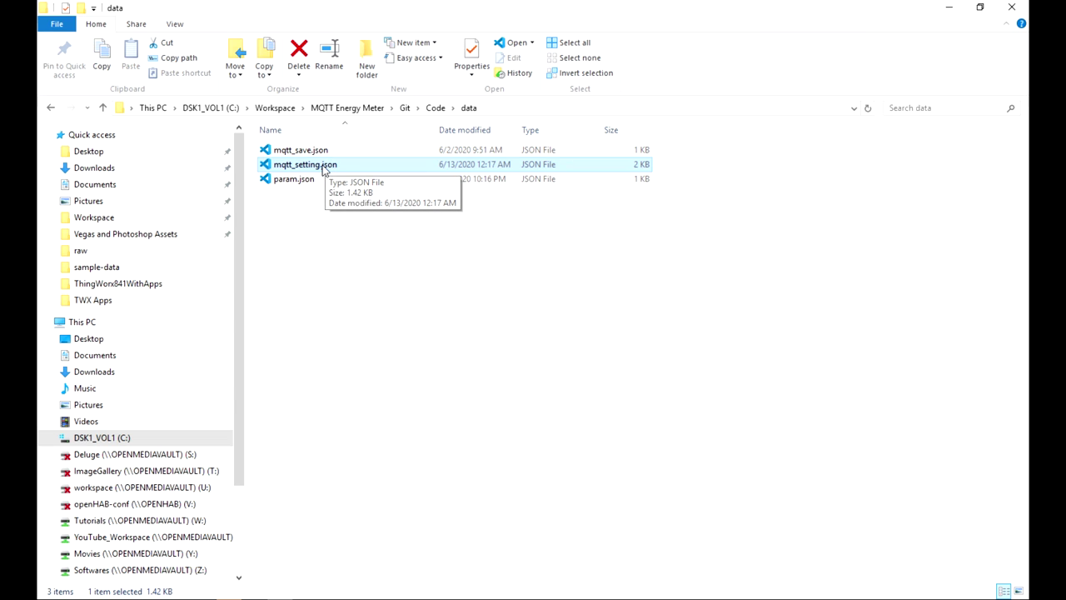
{"action": "left_click", "coordinate": [321, 152], "text": "ctrl"}
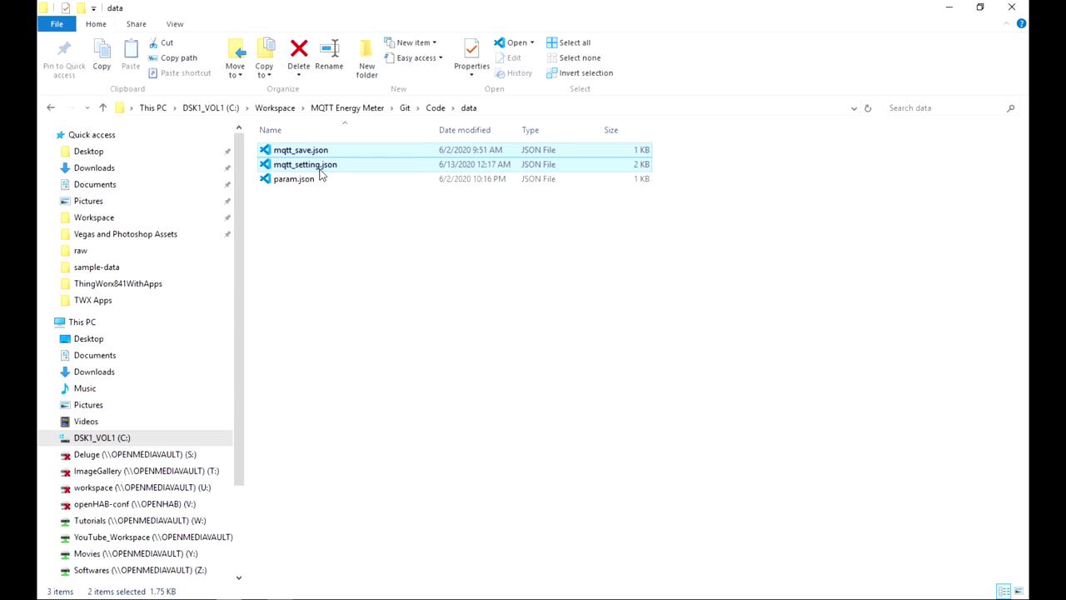
{"action": "left_click", "coordinate": [302, 182]}
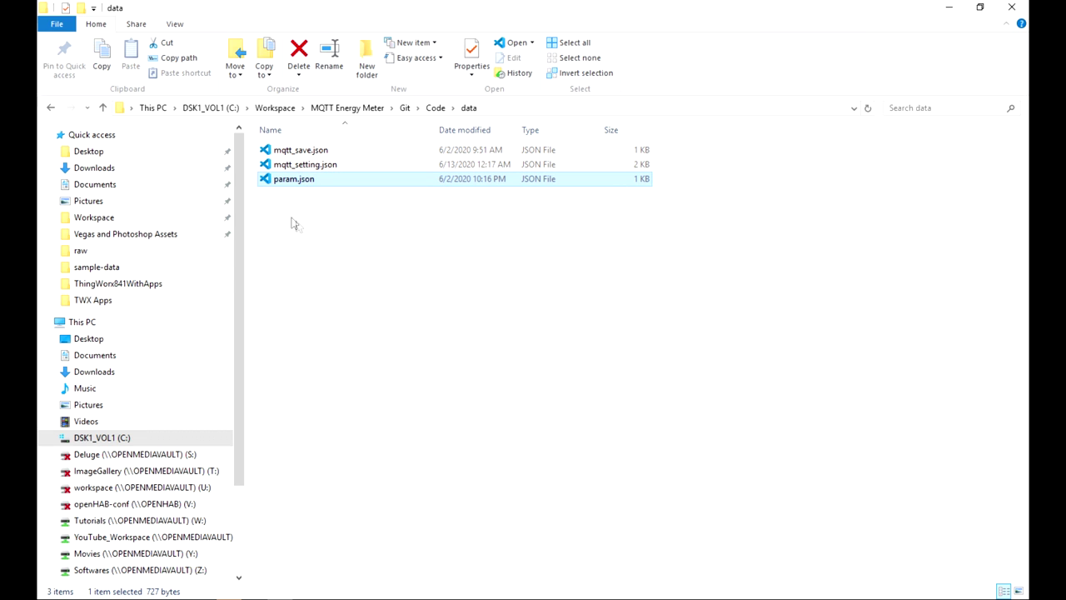
{"action": "left_click_drag", "start_coordinate": [418, 7], "coordinate": [706, 191]}
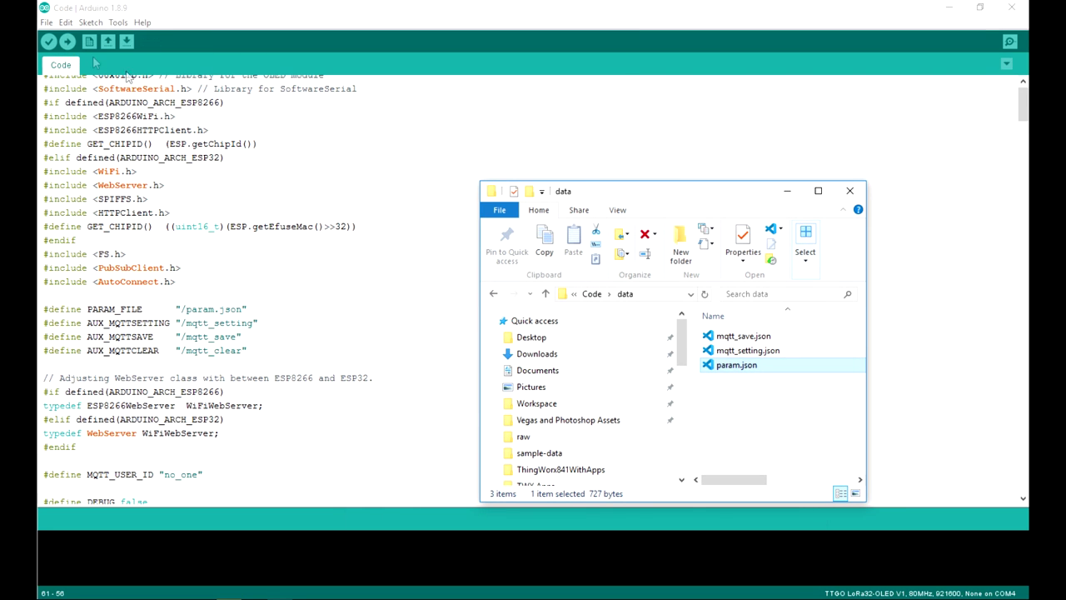
Step: Select all three JSON files and move the folder window up behind the sketch code
{"action": "left_click_drag", "start_coordinate": [775, 412], "coordinate": [766, 316]}
{"action": "left_click_drag", "start_coordinate": [658, 191], "coordinate": [582, 110]}
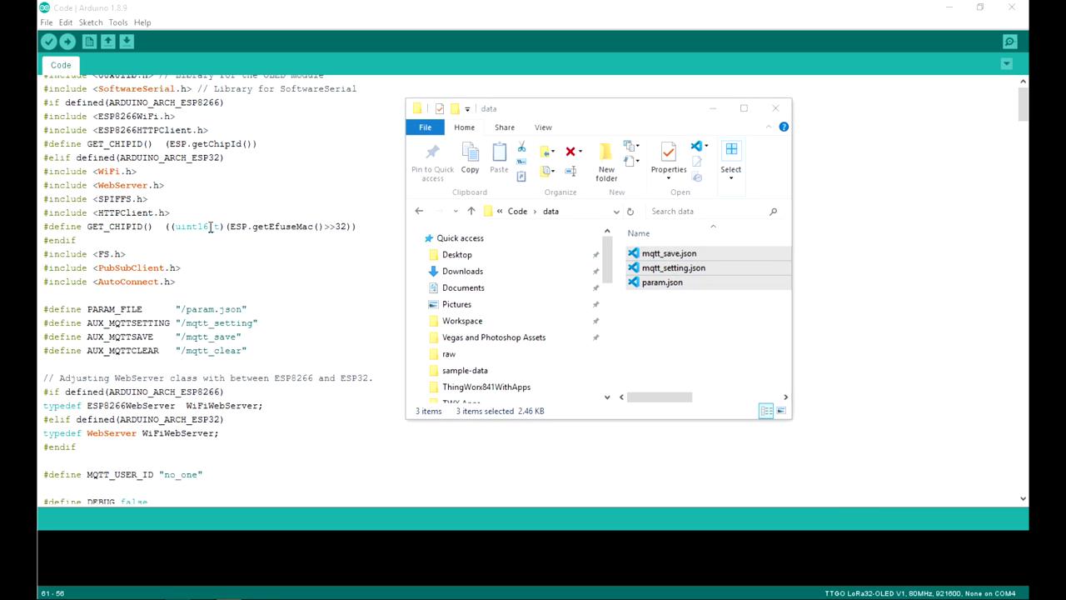
{"action": "left_click", "coordinate": [302, 306]}
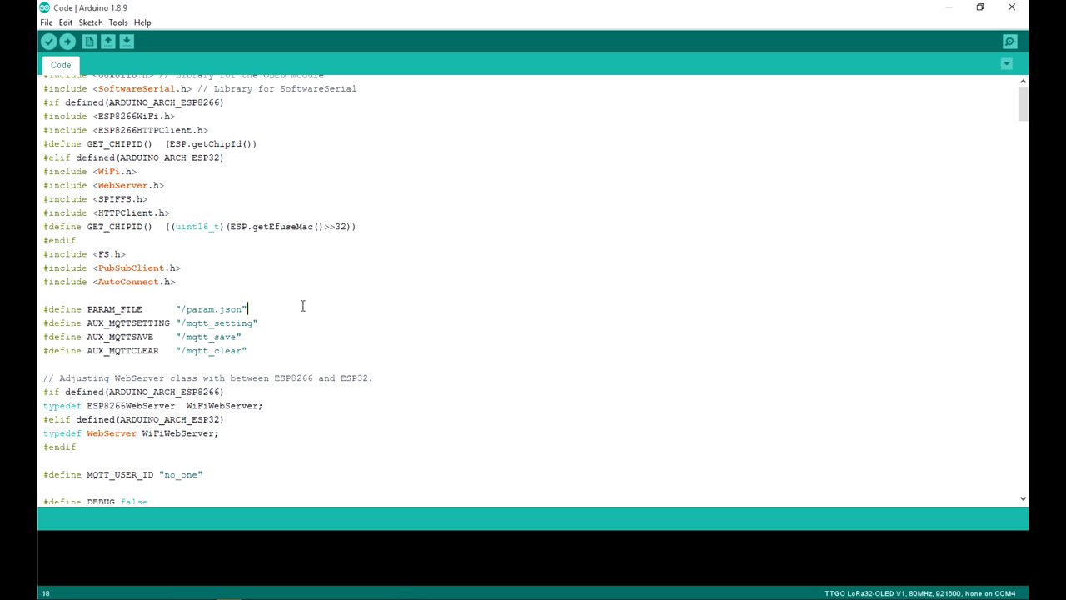
Step: Upload the sketch to the TTGO LoRa32-OLED board while arranging the IDE and data folder windows
{"action": "left_click", "coordinate": [67, 41]}
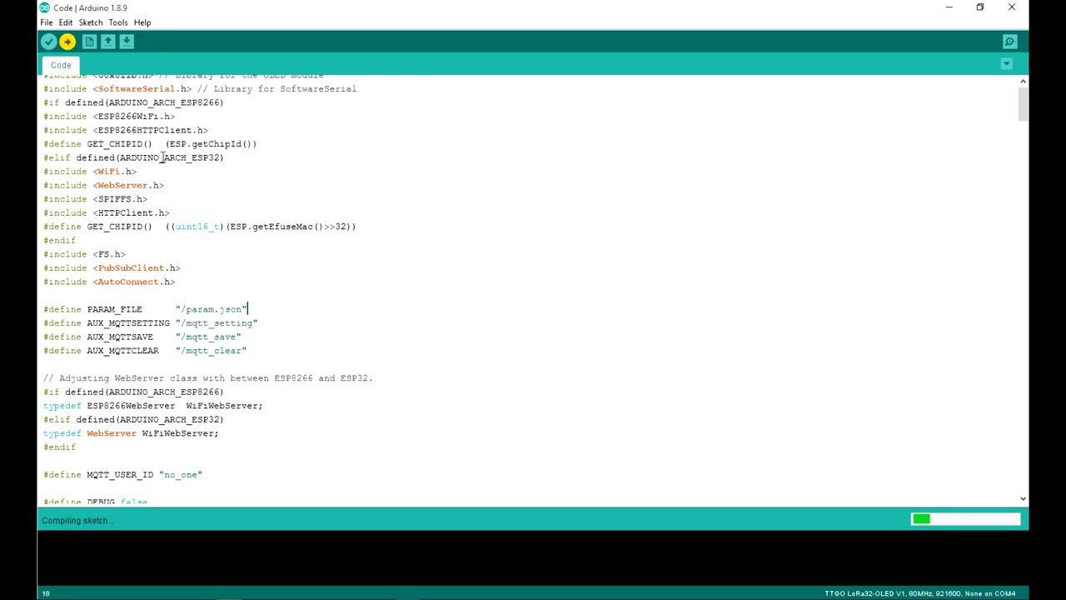
{"action": "left_click_drag", "start_coordinate": [282, 9], "coordinate": [313, 47]}
{"action": "left_click_drag", "start_coordinate": [748, 330], "coordinate": [698, 257]}
{"action": "left_click", "coordinate": [225, 68]}
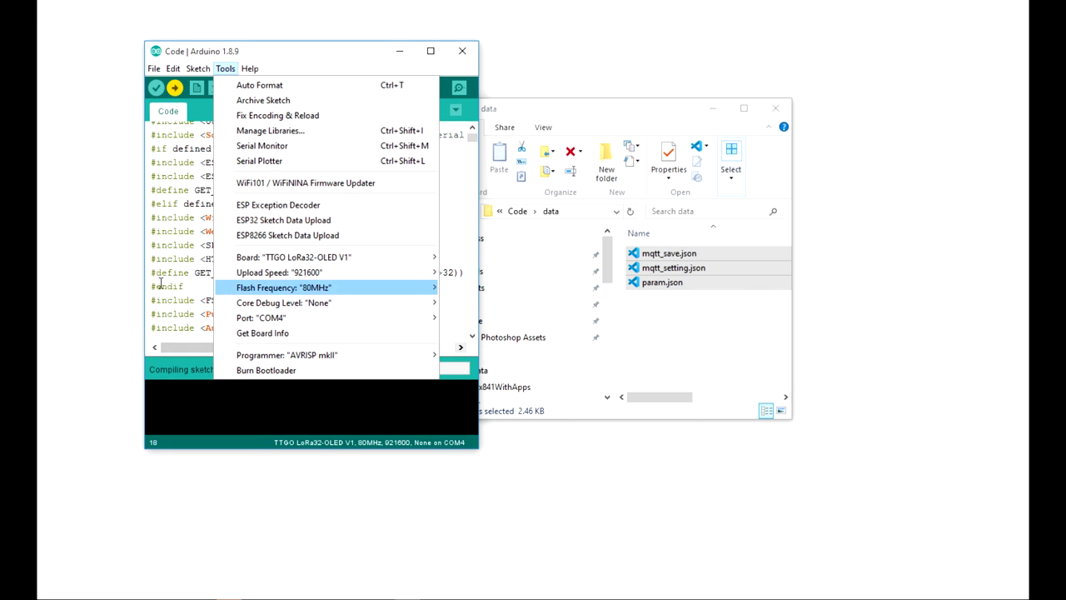
{"action": "left_click", "coordinate": [169, 231]}
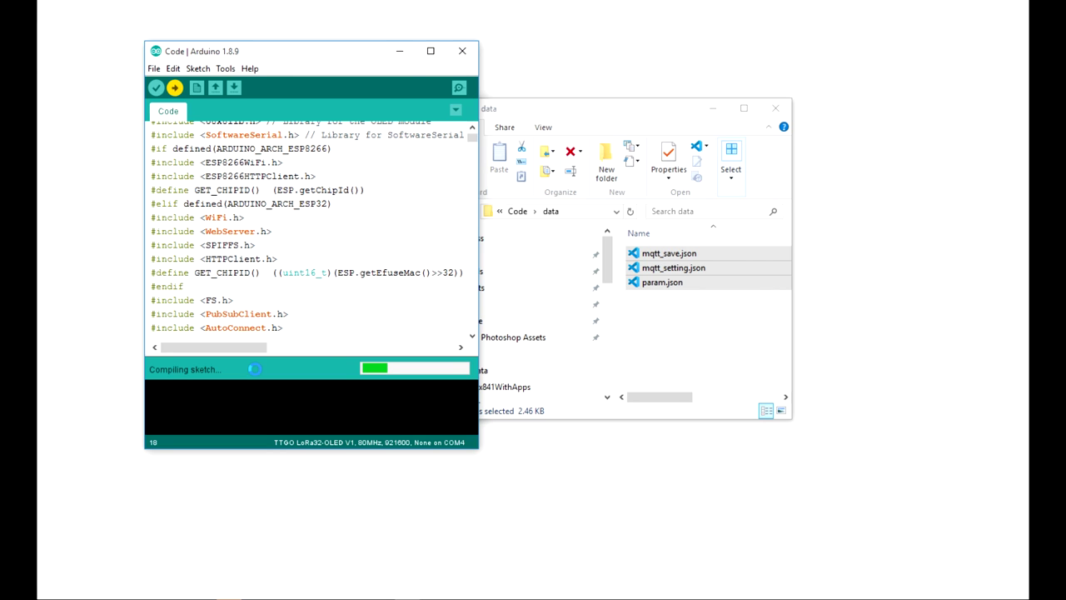
{"action": "left_click_drag", "start_coordinate": [641, 116], "coordinate": [700, 69]}
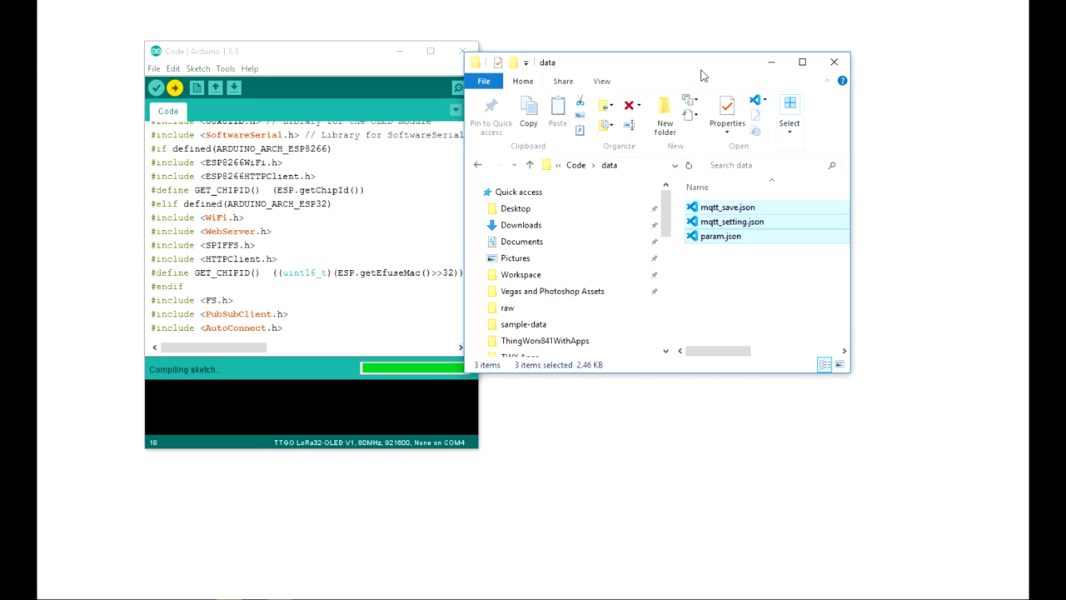
{"action": "left_click_drag", "start_coordinate": [637, 64], "coordinate": [668, 83]}
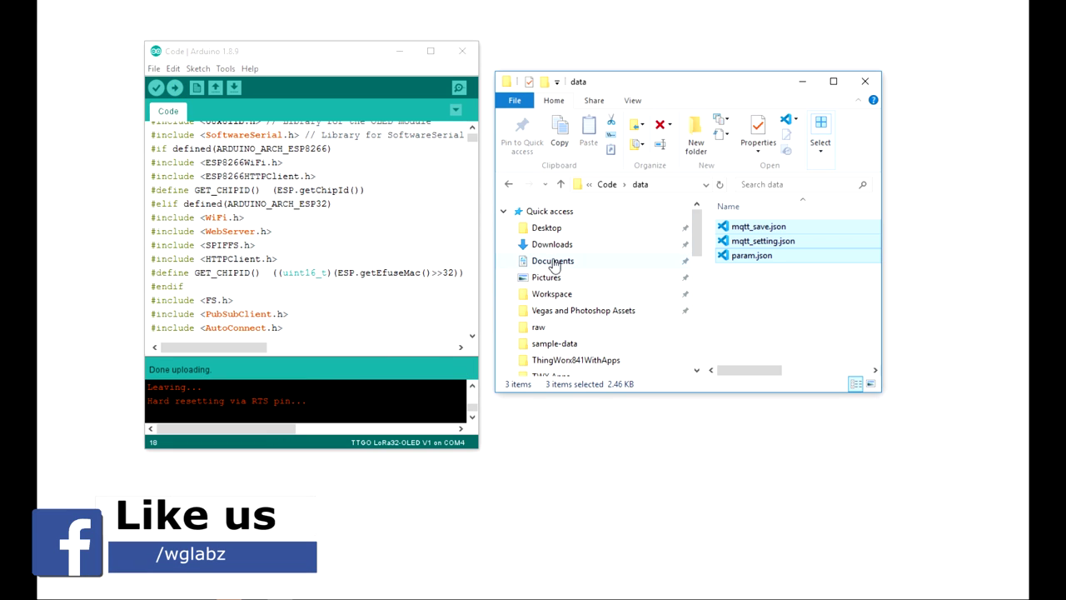
Step: Check Documents\Arduino\tools\ESP32FS\tool for the esp32fs.jar data upload tool
{"action": "left_click", "coordinate": [227, 69]}
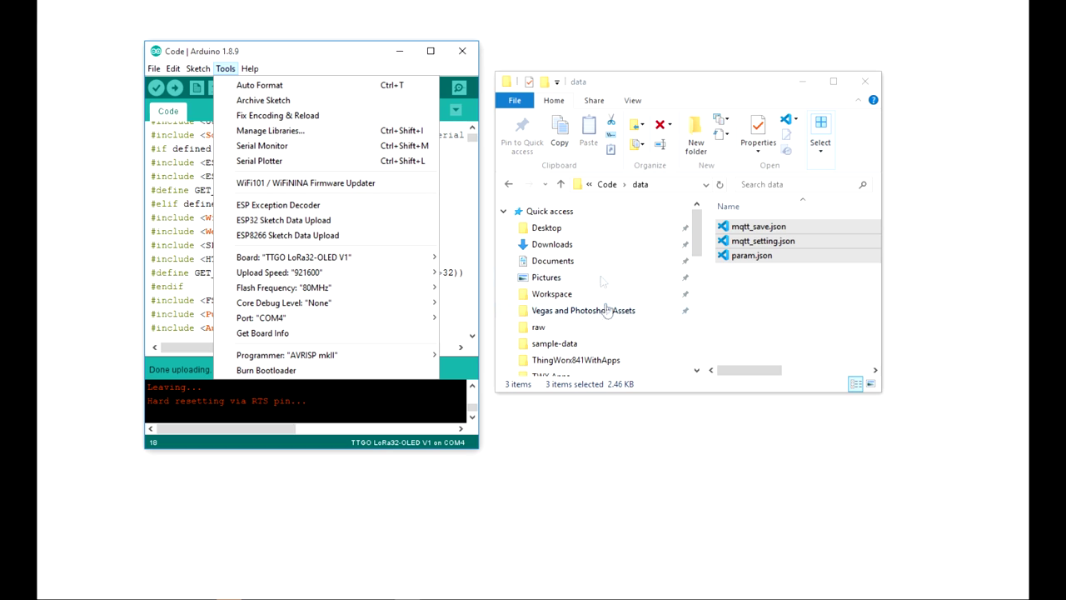
{"action": "left_click", "coordinate": [549, 261]}
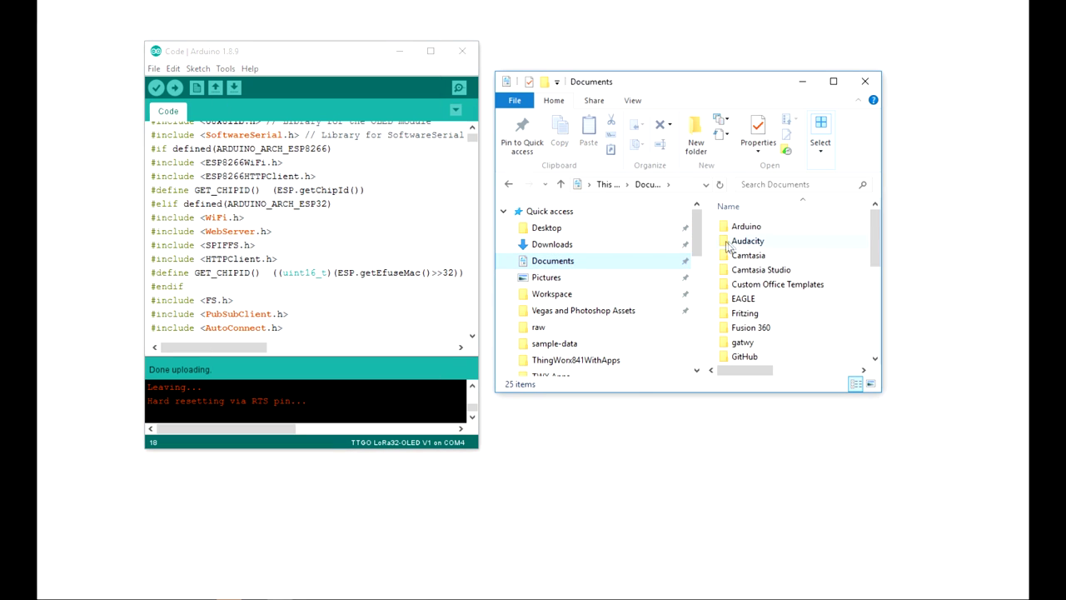
{"action": "double_click", "coordinate": [745, 226]}
{"action": "double_click", "coordinate": [740, 241]}
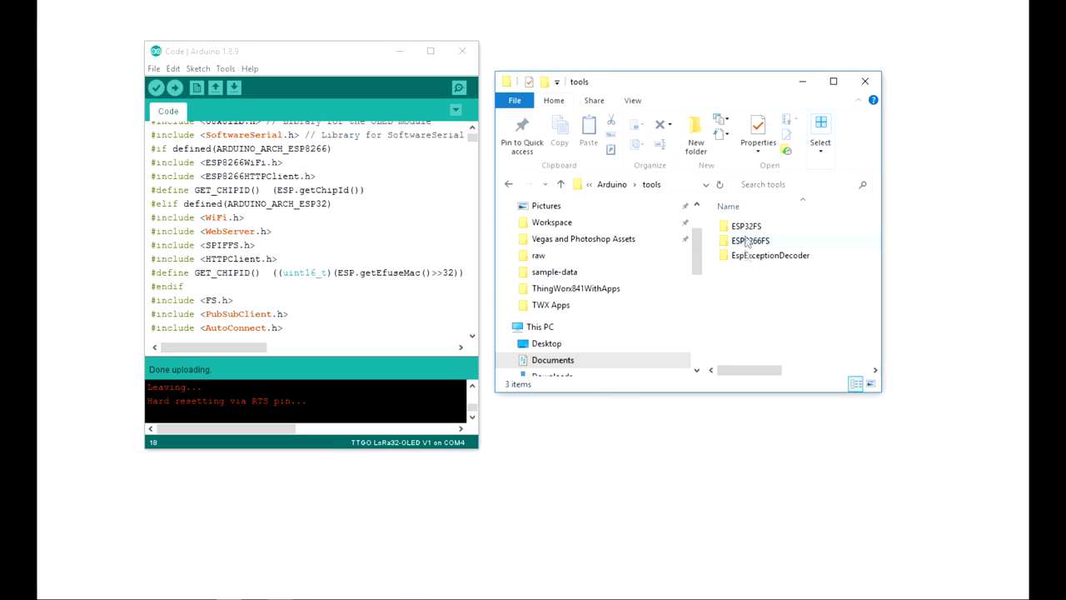
{"action": "left_click_drag", "start_coordinate": [732, 85], "coordinate": [656, 31]}
{"action": "double_click", "coordinate": [670, 171]}
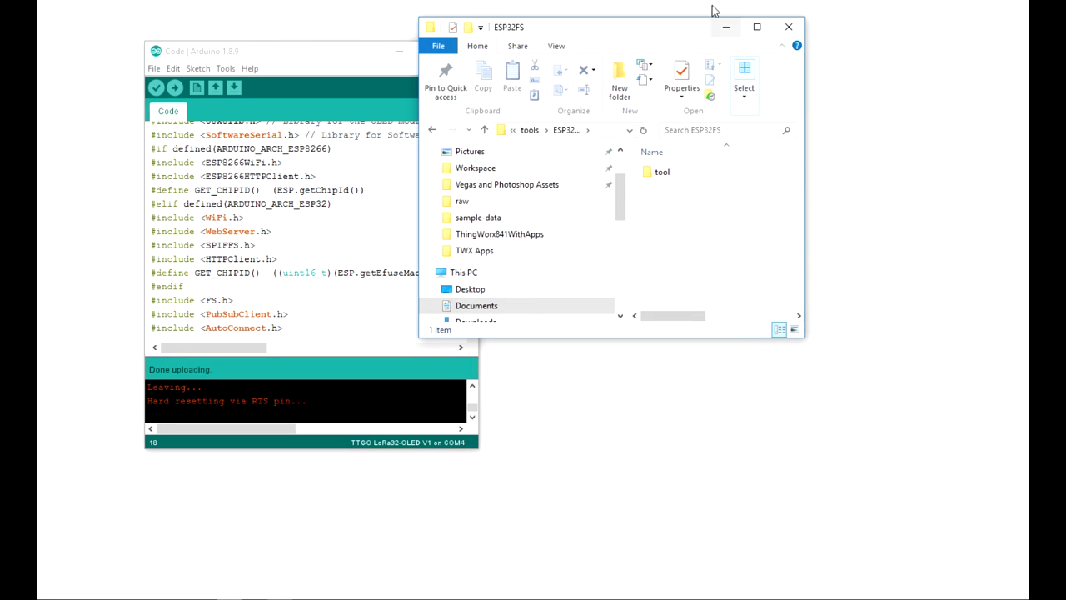
{"action": "double_click", "coordinate": [678, 177]}
{"action": "left_click", "coordinate": [756, 27]}
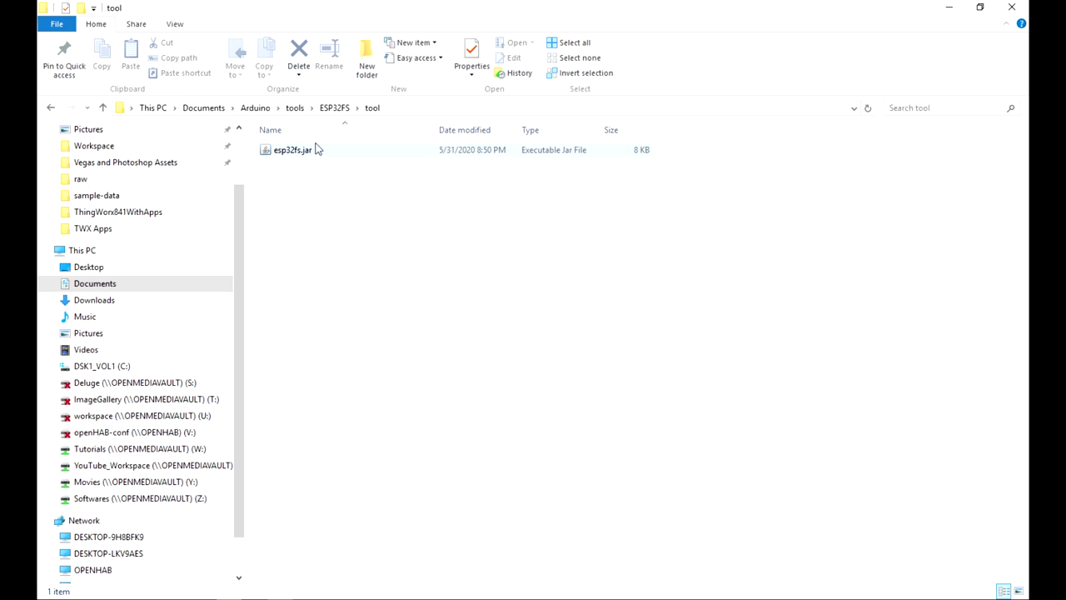
{"action": "left_click", "coordinate": [295, 108]}
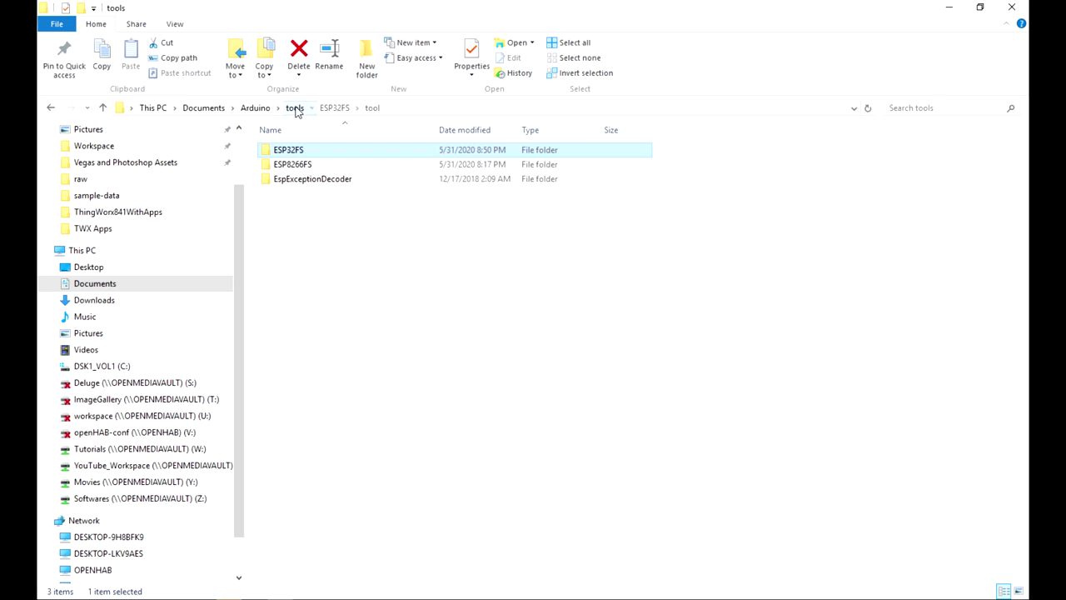
{"action": "double_click", "coordinate": [291, 152]}
{"action": "double_click", "coordinate": [282, 154]}
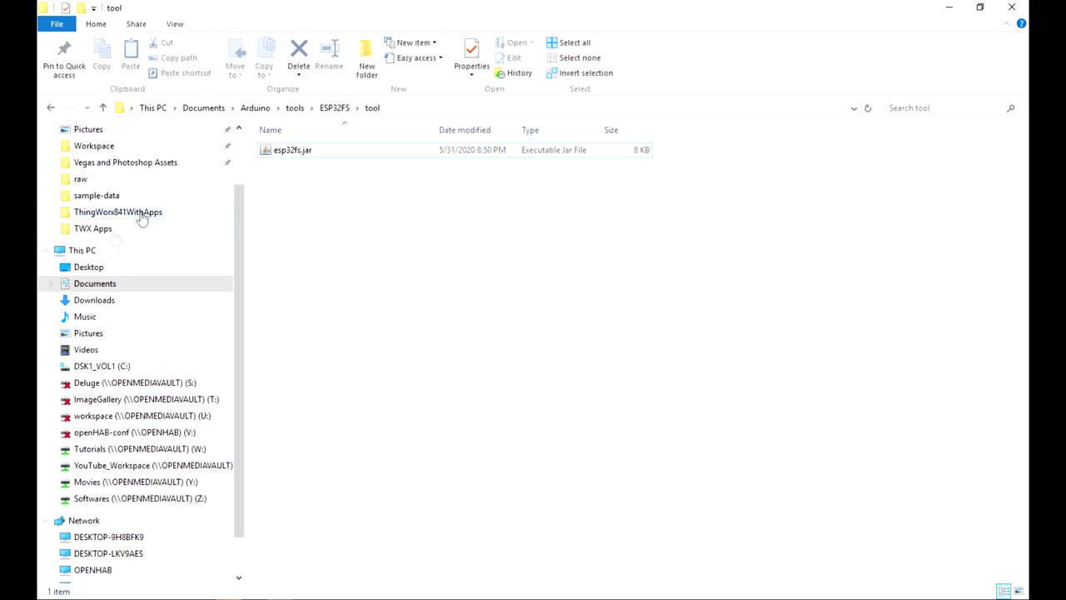
Step: Open Workspace\MQTT Energy Meter\Git\Code and peek inside its data folder
{"action": "left_click", "coordinate": [105, 147]}
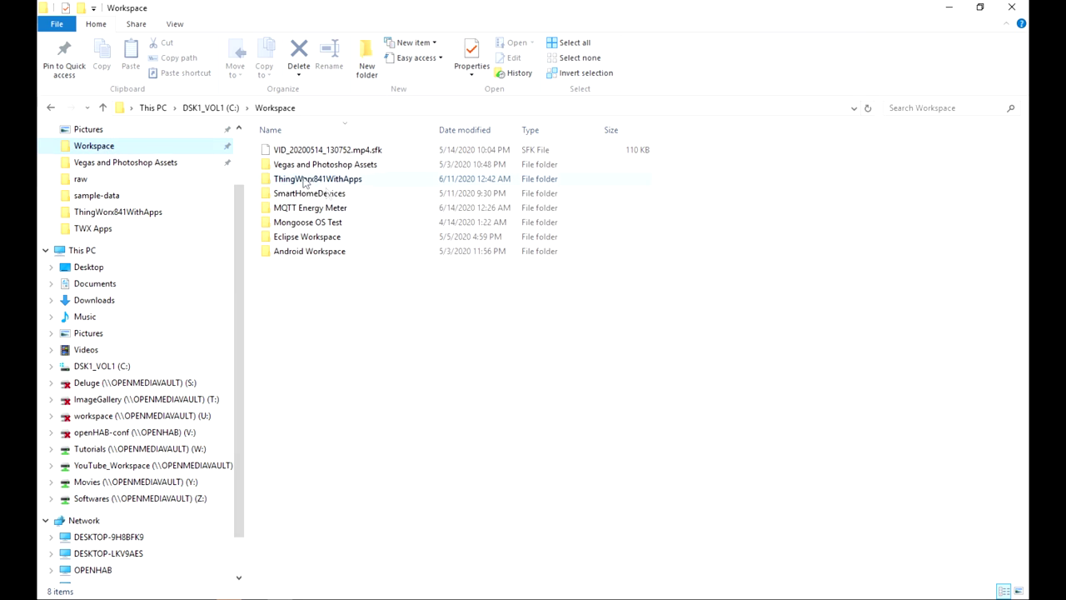
{"action": "mouse_move", "coordinate": [317, 184]}
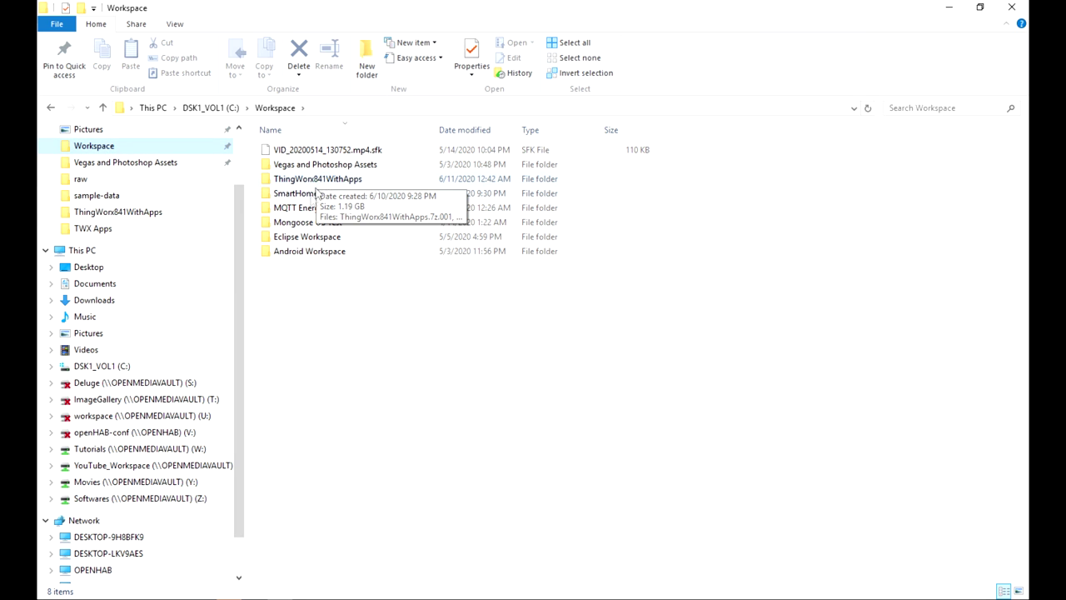
{"action": "double_click", "coordinate": [310, 208]}
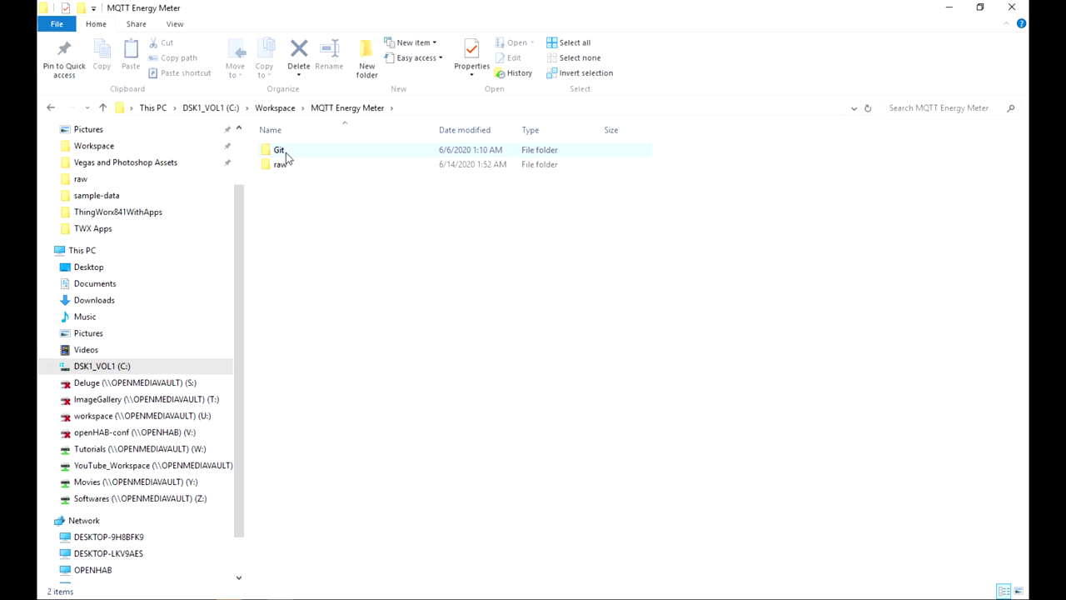
{"action": "double_click", "coordinate": [283, 151]}
{"action": "double_click", "coordinate": [285, 162]}
{"action": "left_click", "coordinate": [283, 154]}
{"action": "double_click", "coordinate": [281, 153]}
{"action": "left_click", "coordinate": [443, 110]}
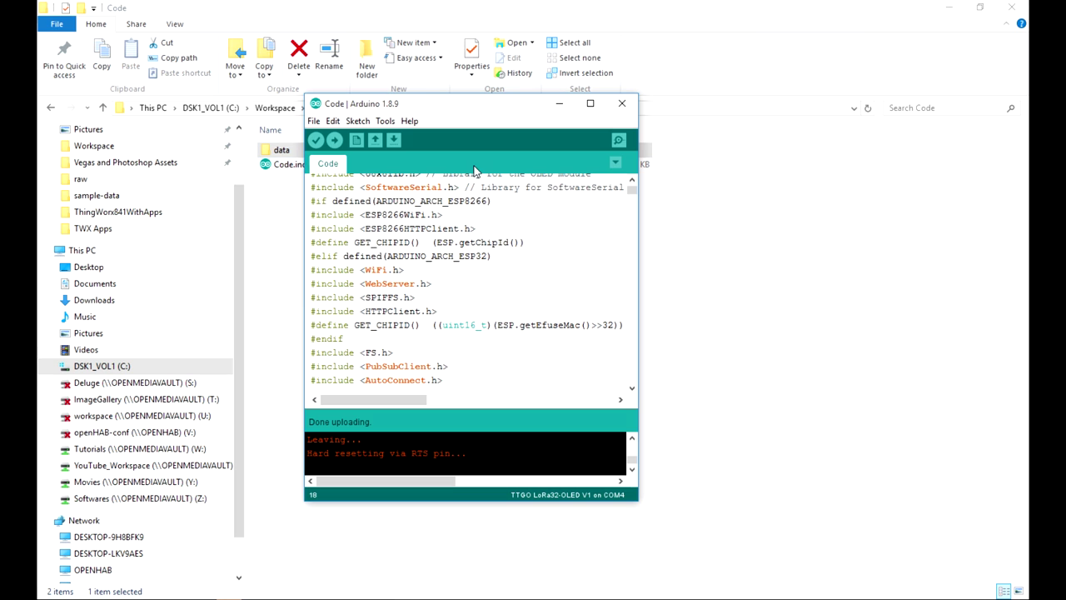
{"action": "left_click", "coordinate": [385, 120]}
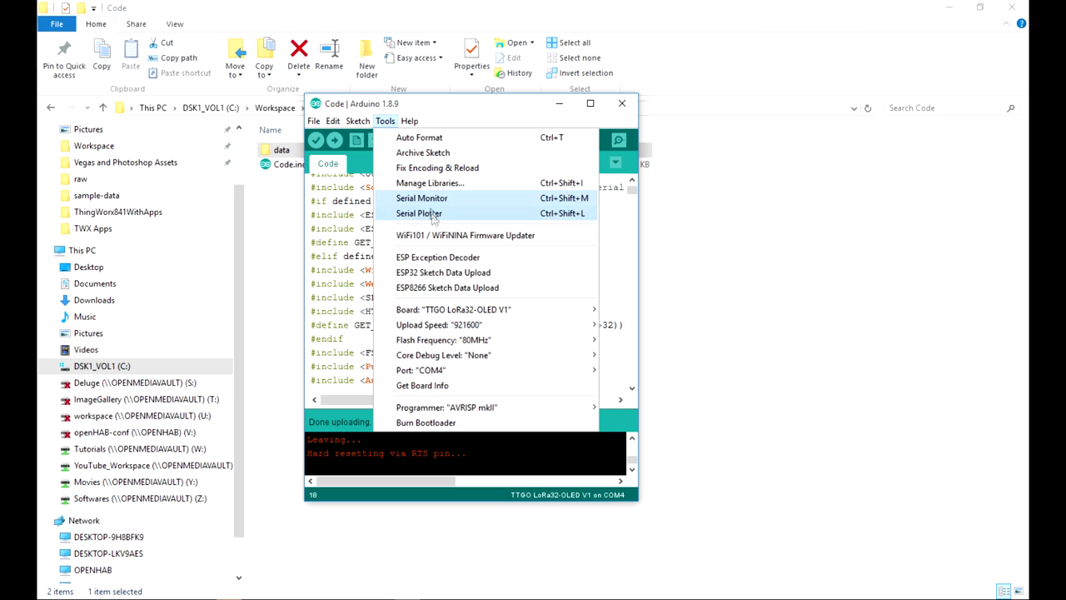
Step: Run ESP32 Sketch Data Upload to flash the data folder to SPIFFS
{"action": "left_click", "coordinate": [430, 272]}
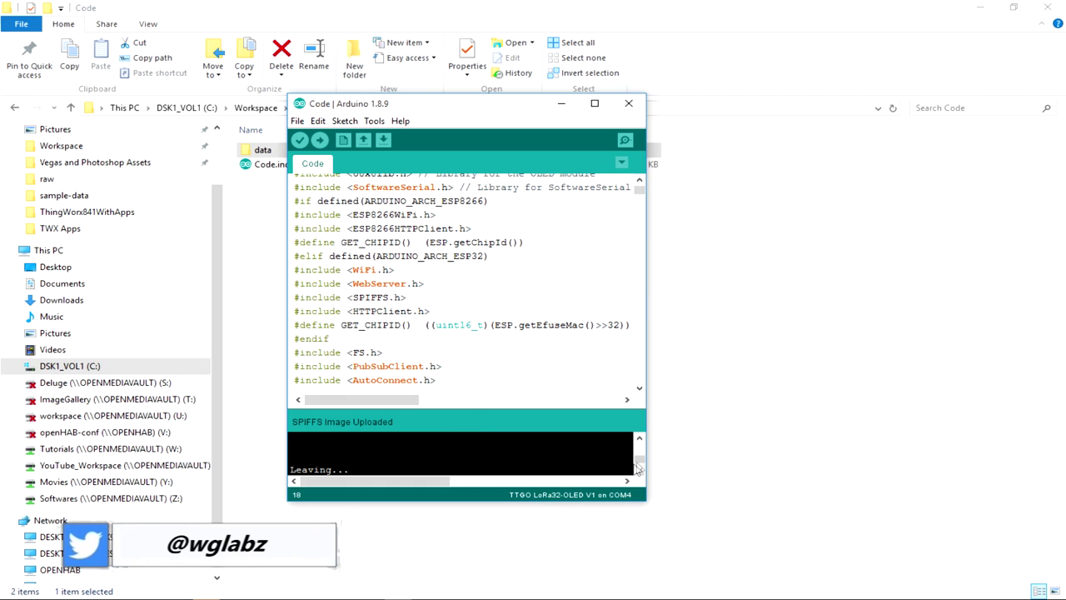
{"action": "scroll", "coordinate": [639, 465], "scroll_direction": "up", "scroll_amount": 3}
{"action": "scroll", "coordinate": [640, 469], "scroll_direction": "down", "scroll_amount": 3}
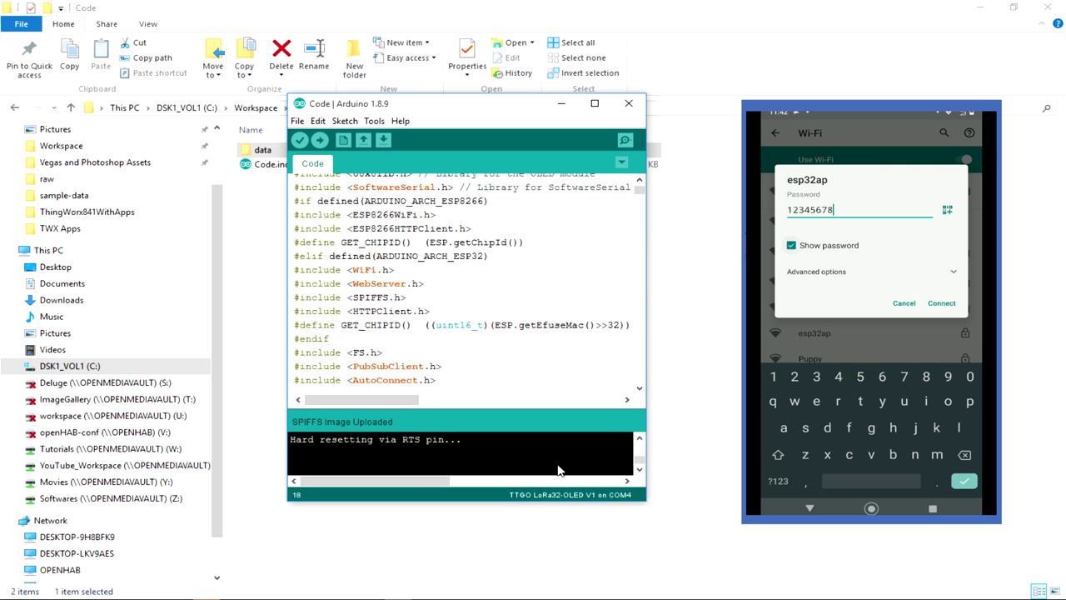
Step: Enter the esp32ap password in the phone's Wi-Fi dialog and connect
{"action": "mouse_move", "coordinate": [639, 458]}
{"action": "left_mouse_down"}
{"action": "mouse_move", "coordinate": [639, 440]}
{"action": "mouse_move", "coordinate": [640, 473]}
{"action": "left_mouse_up"}
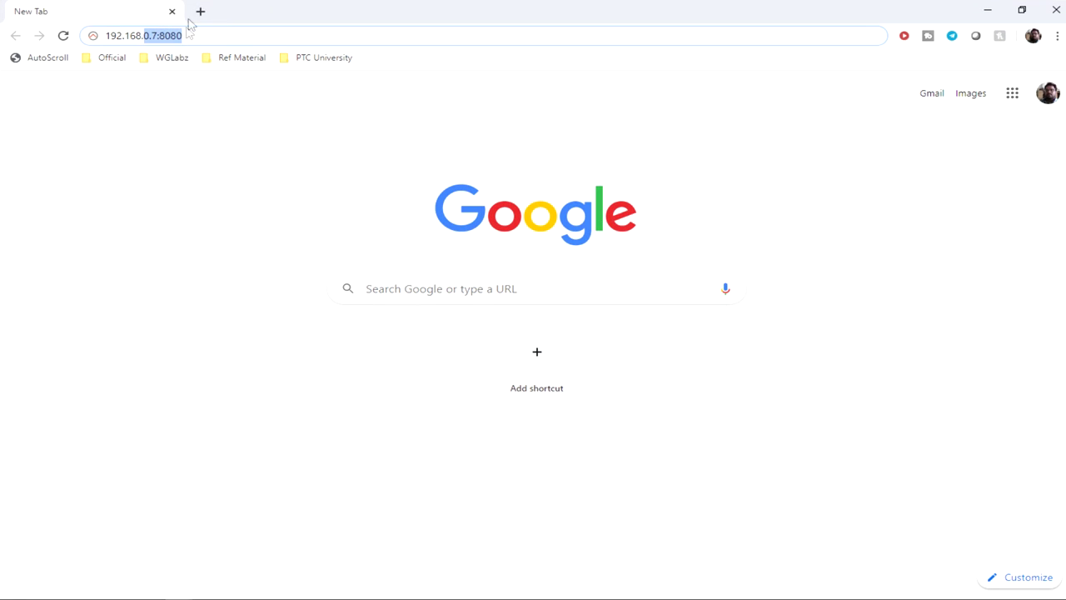
Step: Load the ESP32 device page at 192.168.0.211 and view its AutoConnect statistics
{"action": "left_click", "coordinate": [198, 11]}
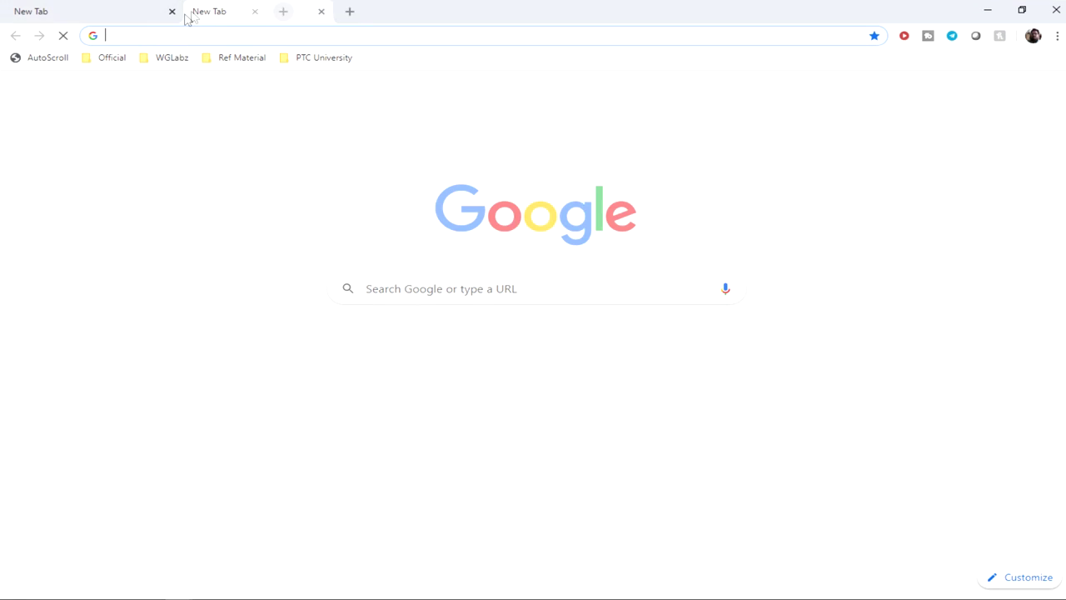
{"action": "left_click", "coordinate": [172, 12]}
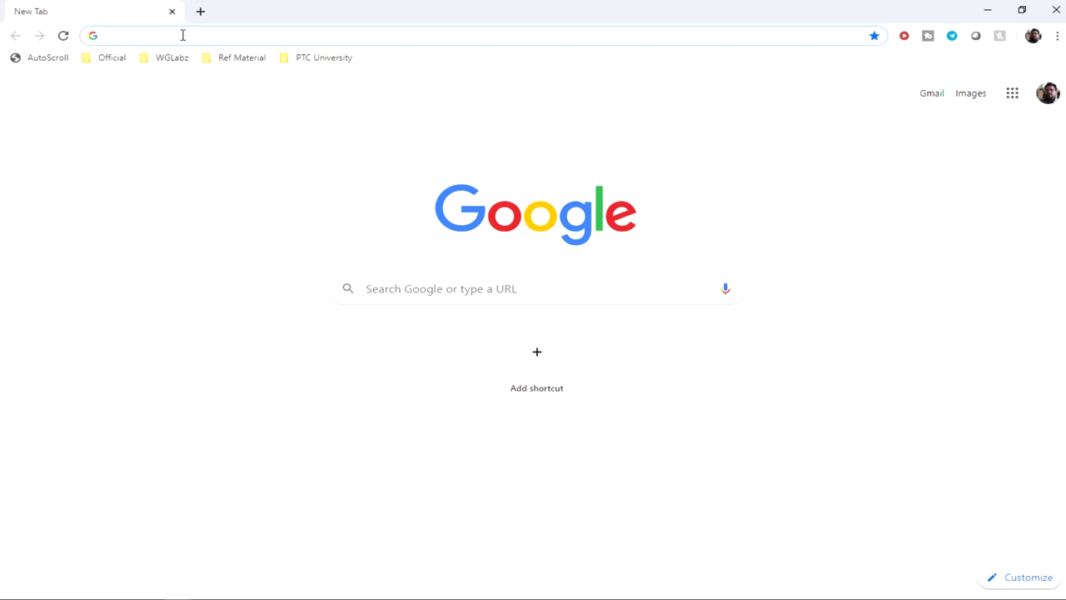
{"action": "type", "text": "192.1"}
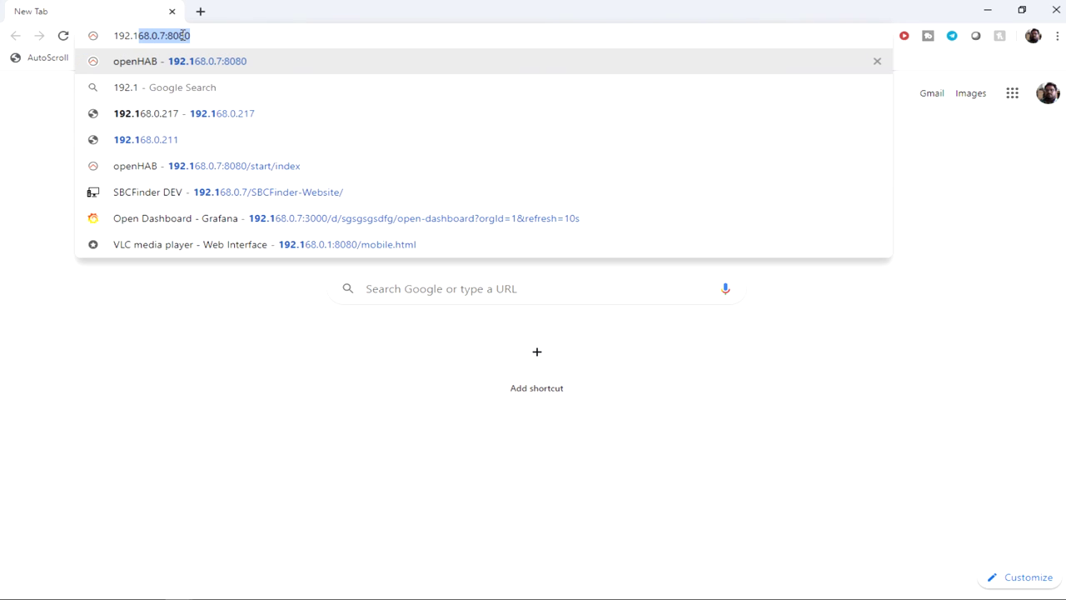
{"action": "type", "text": "68.0.211"}
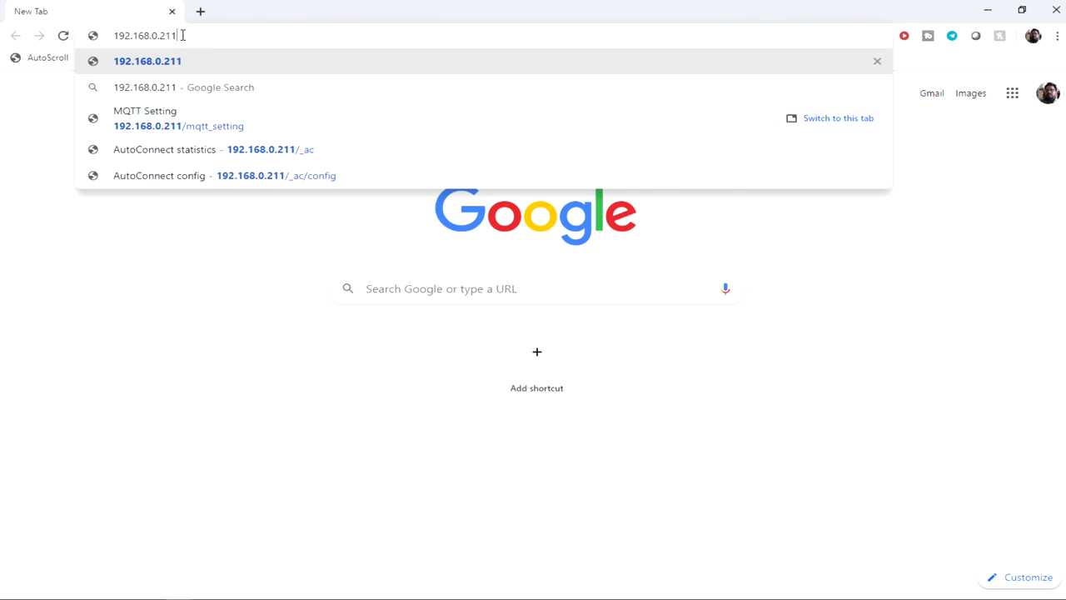
{"action": "key", "text": "Return"}
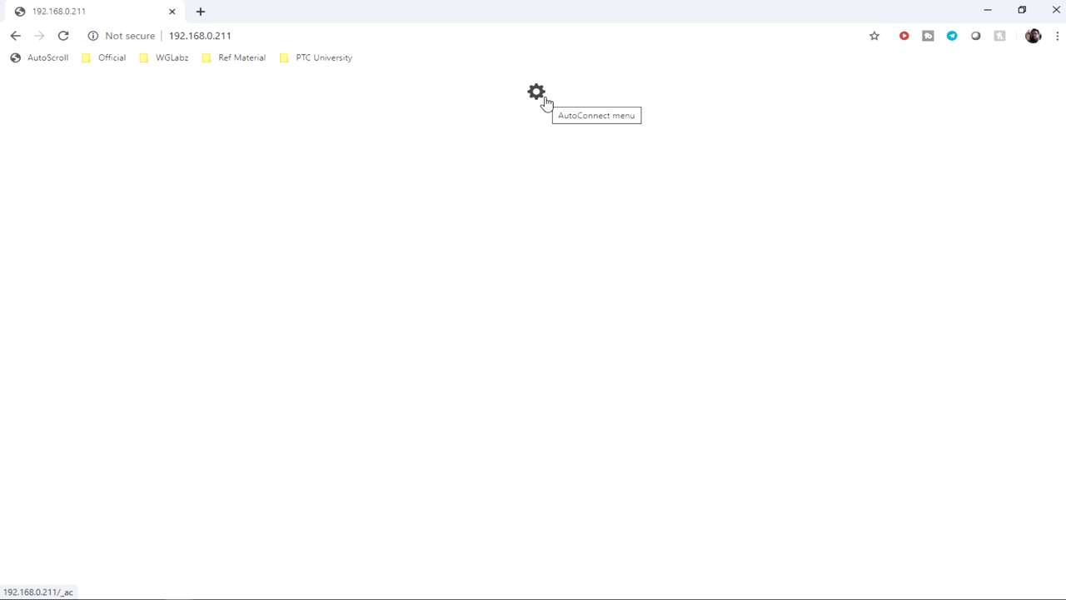
{"action": "mouse_move", "coordinate": [232, 36]}
{"action": "left_mouse_down"}
{"action": "mouse_move", "coordinate": [166, 40]}
{"action": "mouse_move", "coordinate": [247, 42]}
{"action": "mouse_move", "coordinate": [223, 41]}
{"action": "left_mouse_up"}
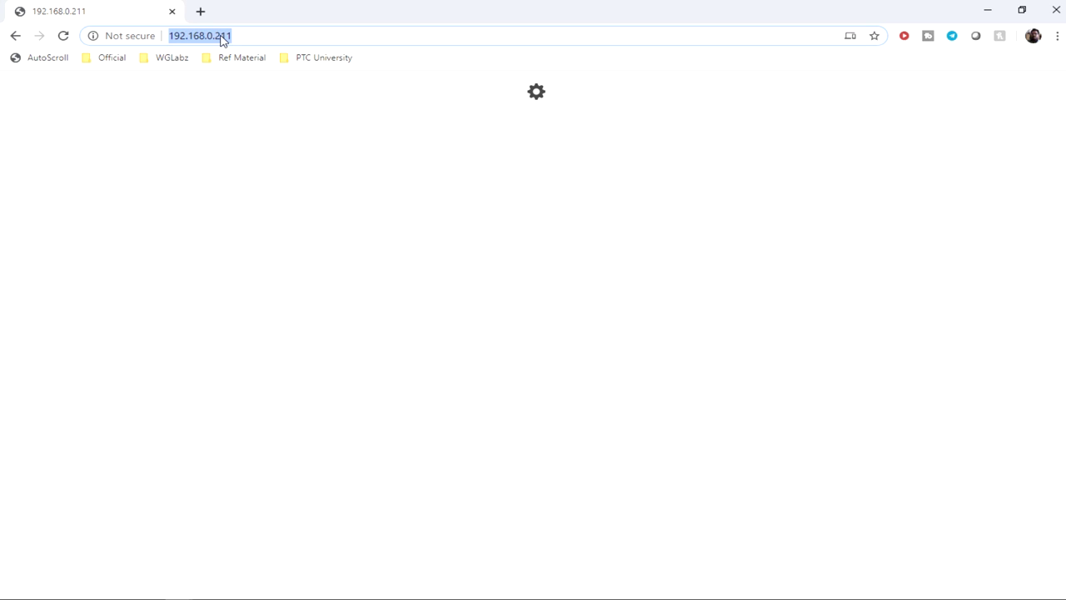
{"action": "left_click", "coordinate": [538, 97]}
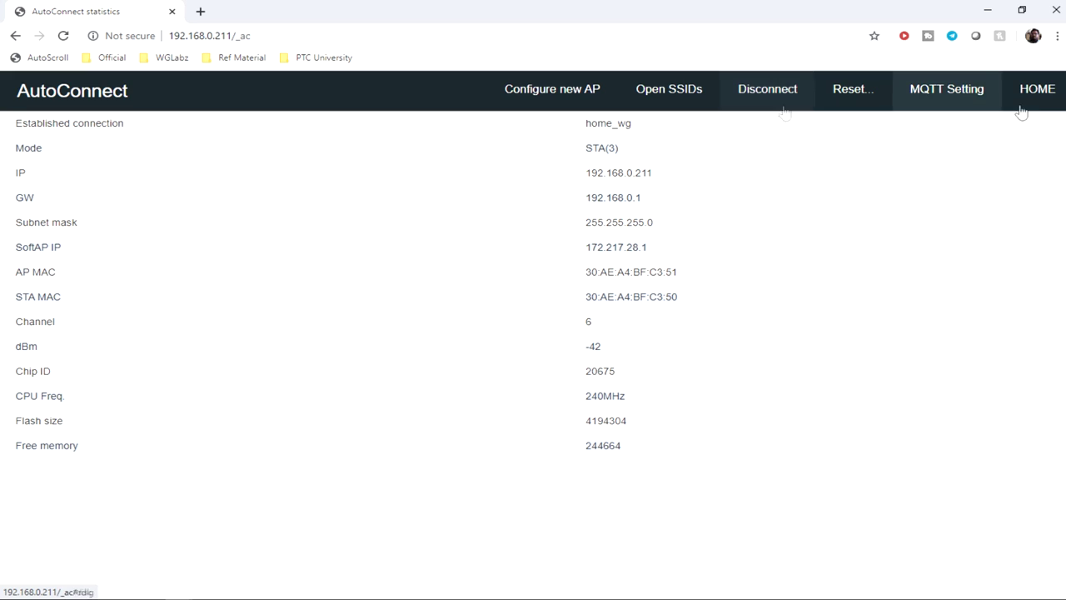
{"action": "left_click", "coordinate": [1054, 104]}
{"action": "left_click", "coordinate": [537, 93]}
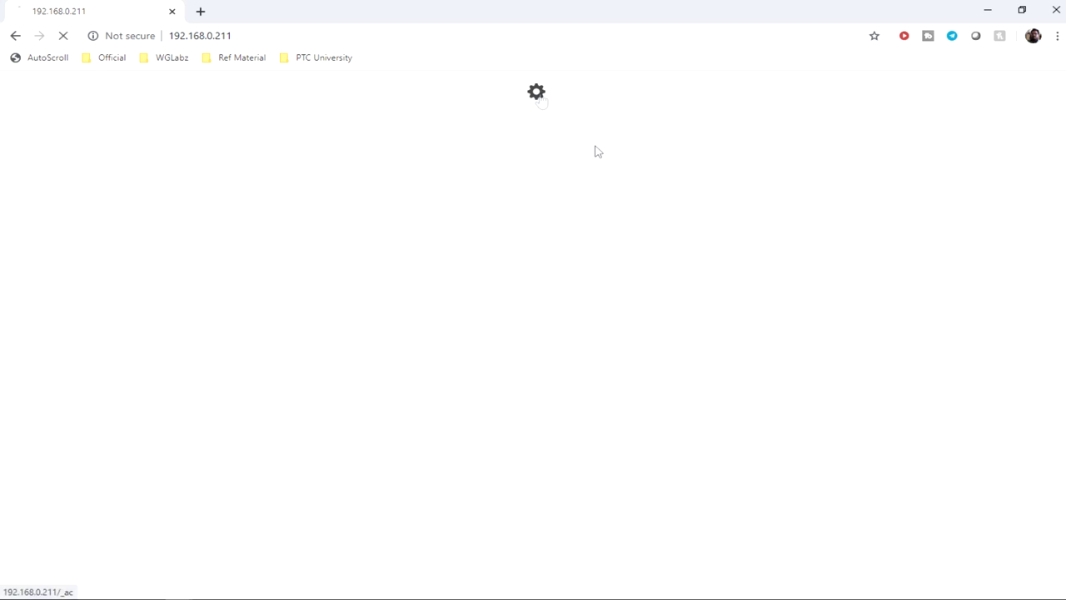
Step: Configure a new AP with home_wg as SSID and Enable DHCP unticked
{"action": "left_click", "coordinate": [545, 93]}
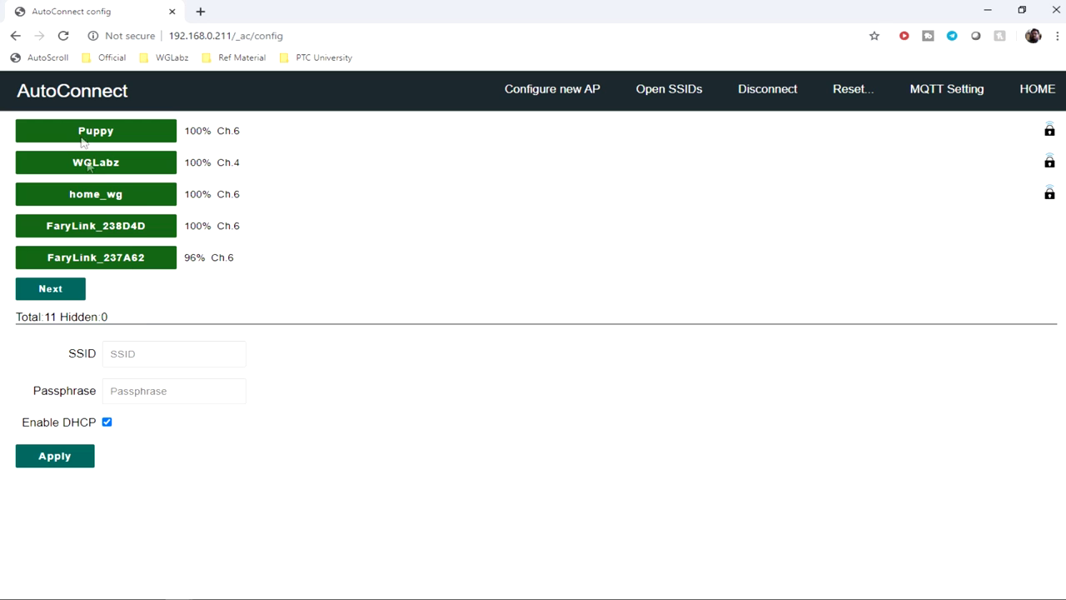
{"action": "left_click", "coordinate": [119, 204]}
{"action": "left_click", "coordinate": [107, 421]}
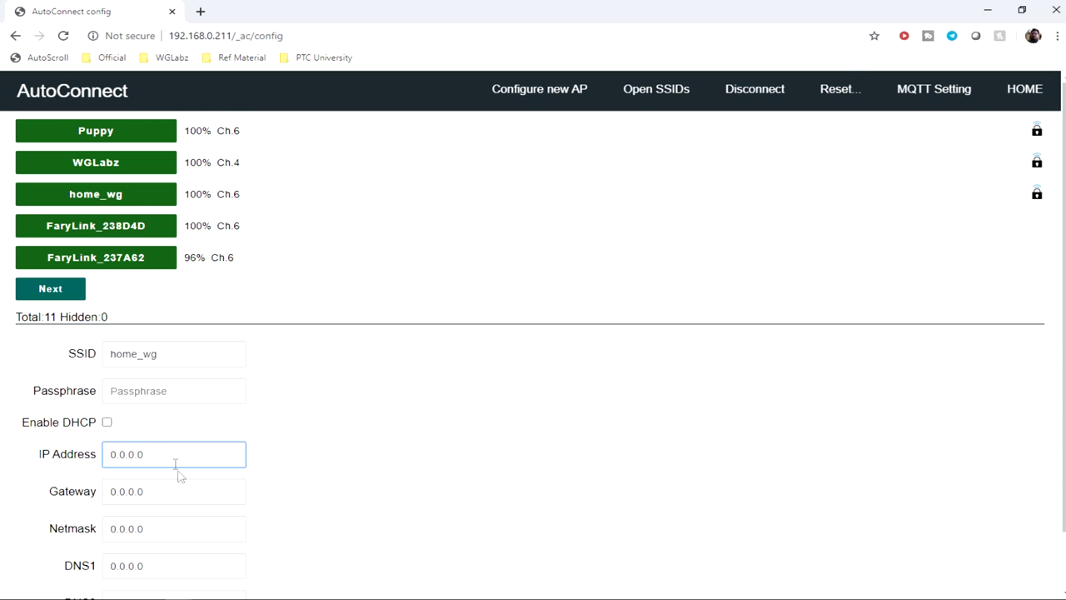
{"action": "scroll", "coordinate": [178, 471], "scroll_direction": "down", "scroll_amount": 1}
{"action": "scroll", "coordinate": [385, 403], "scroll_direction": "up", "scroll_amount": 1}
{"action": "left_click", "coordinate": [949, 94]}
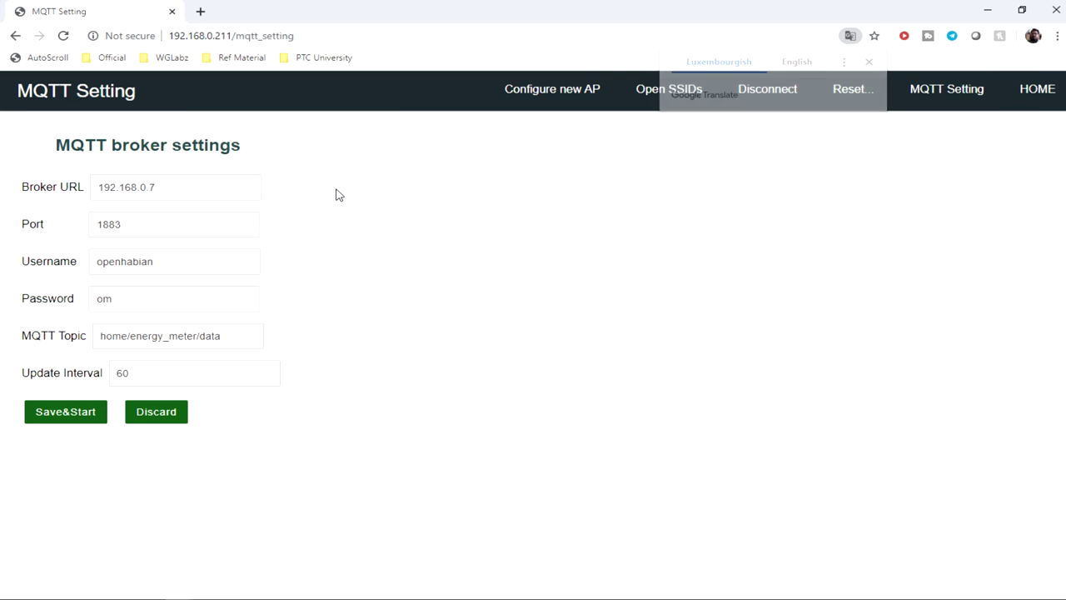
Step: Review broker 192.168.0.7, port 1883, topic home/energy_meter/data and interval 60, then Save&Start
{"action": "left_click_drag", "start_coordinate": [205, 191], "coordinate": [15, 181]}
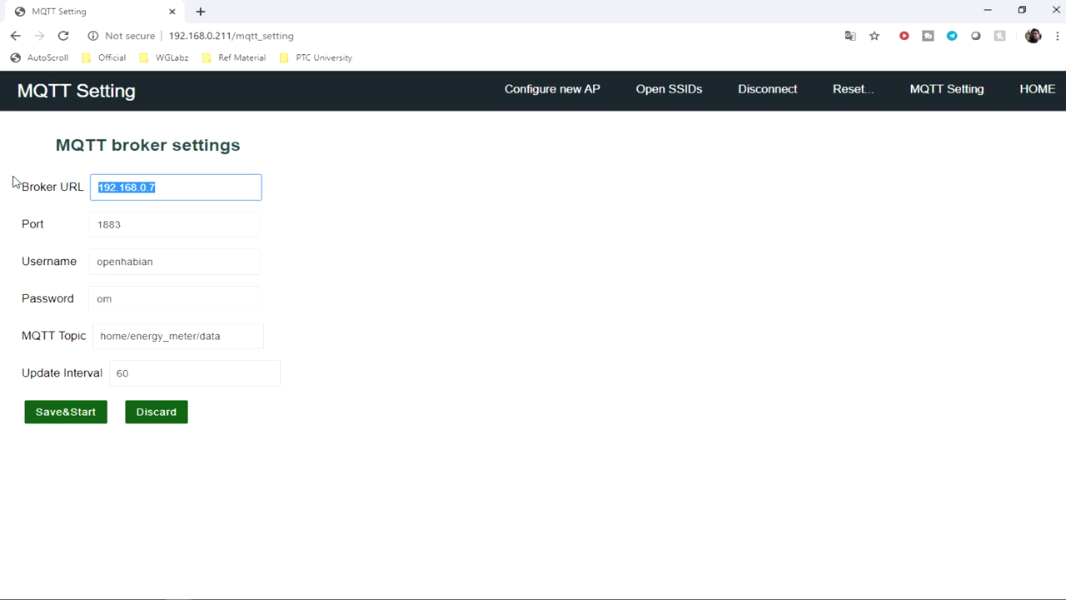
{"action": "left_click_drag", "start_coordinate": [123, 223], "coordinate": [109, 222]}
{"action": "double_click", "coordinate": [138, 260]}
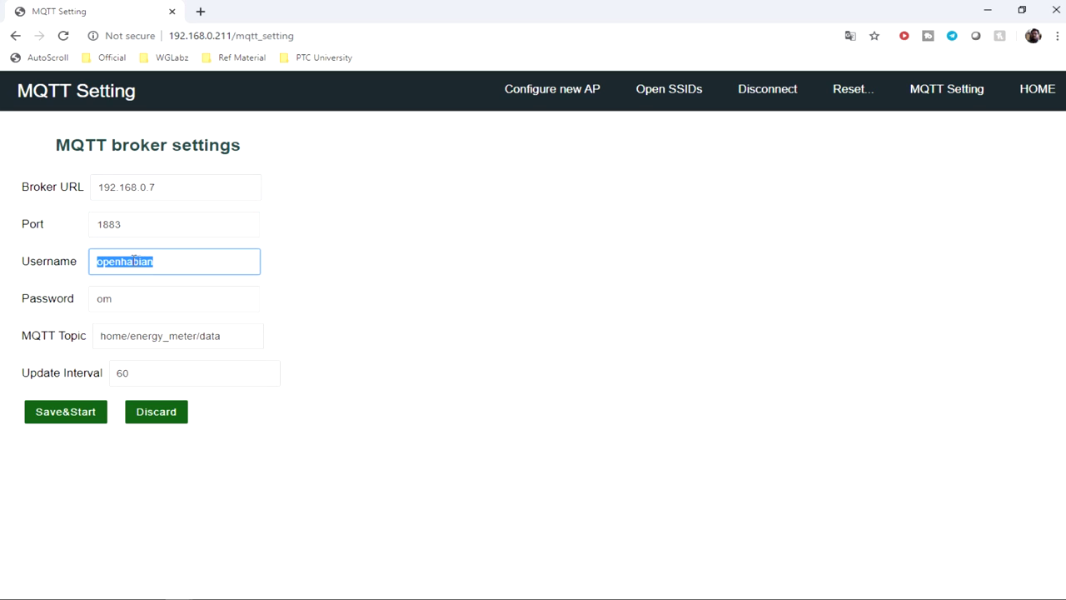
{"action": "double_click", "coordinate": [100, 296]}
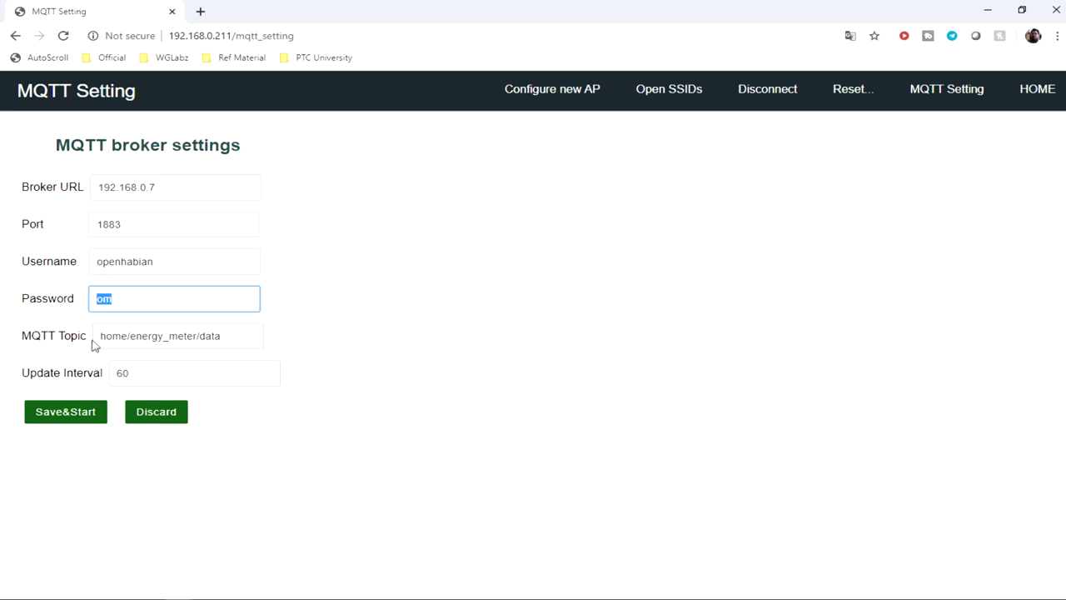
{"action": "left_click_drag", "start_coordinate": [97, 336], "coordinate": [244, 338]}
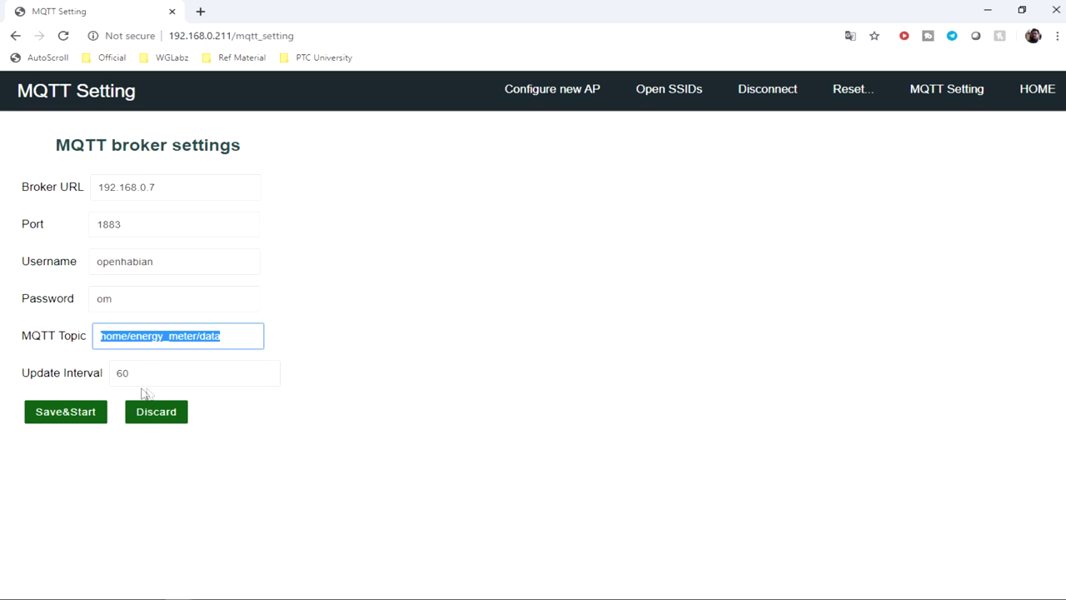
{"action": "left_click_drag", "start_coordinate": [142, 374], "coordinate": [86, 377]}
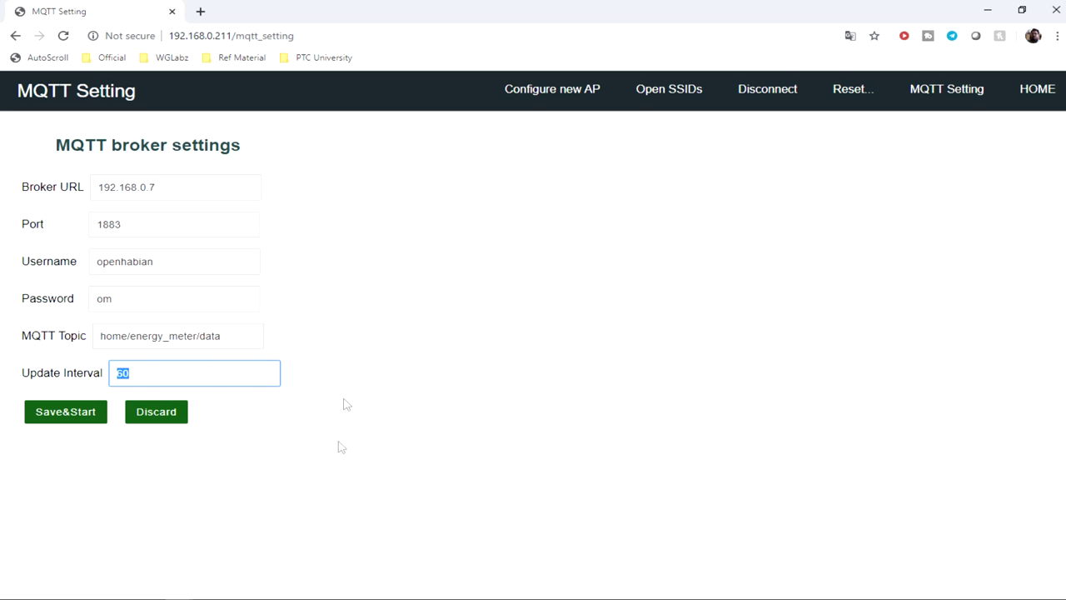
{"action": "left_click_drag", "start_coordinate": [248, 339], "coordinate": [85, 345]}
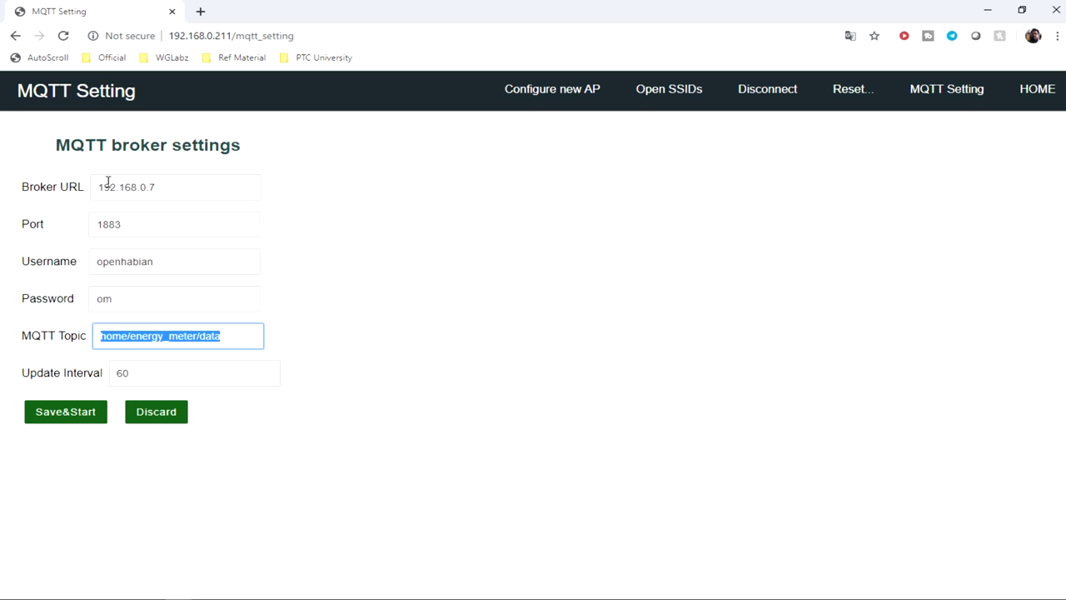
{"action": "left_click_drag", "start_coordinate": [105, 187], "coordinate": [112, 187]}
{"action": "left_click", "coordinate": [155, 187]}
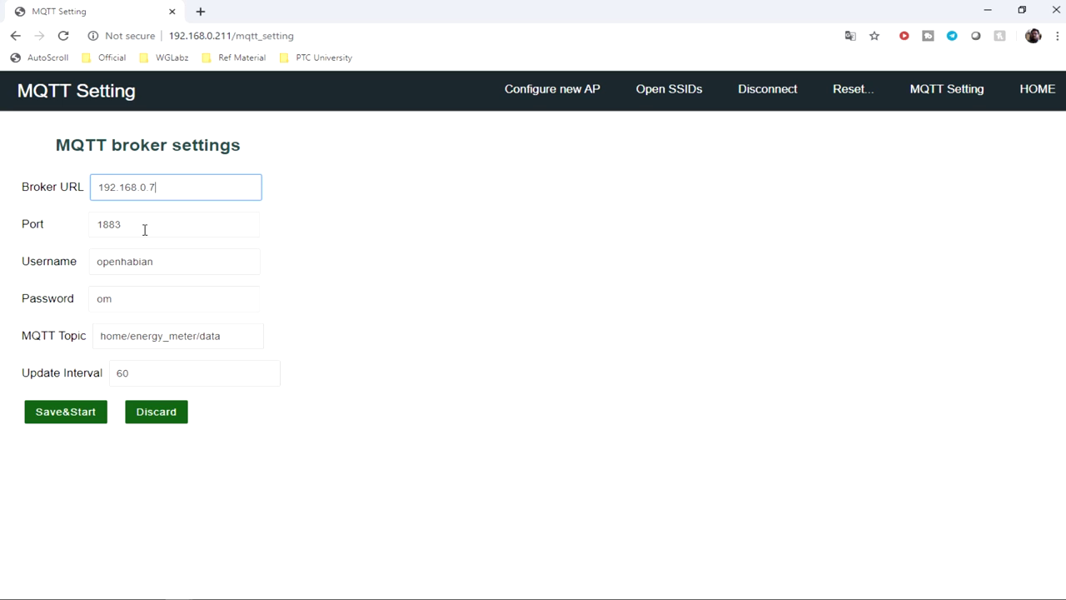
{"action": "left_click", "coordinate": [83, 419]}
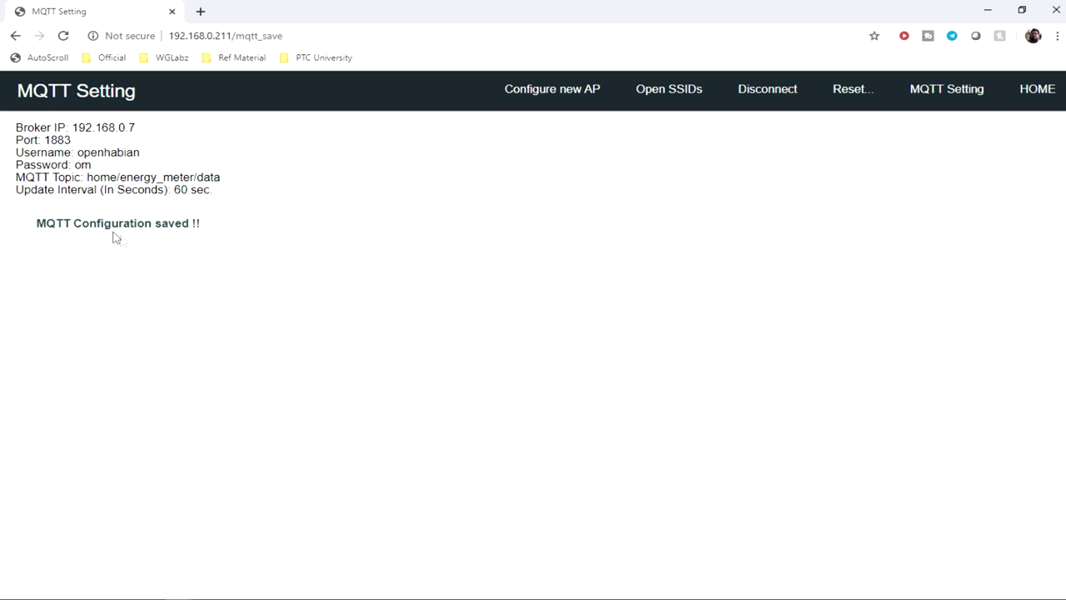
Step: Select the saved topic home/energy_meter/data and bring mqtt-spy up over the browser
{"action": "left_click_drag", "start_coordinate": [89, 177], "coordinate": [221, 177]}
{"action": "left_click", "coordinate": [90, 179]}
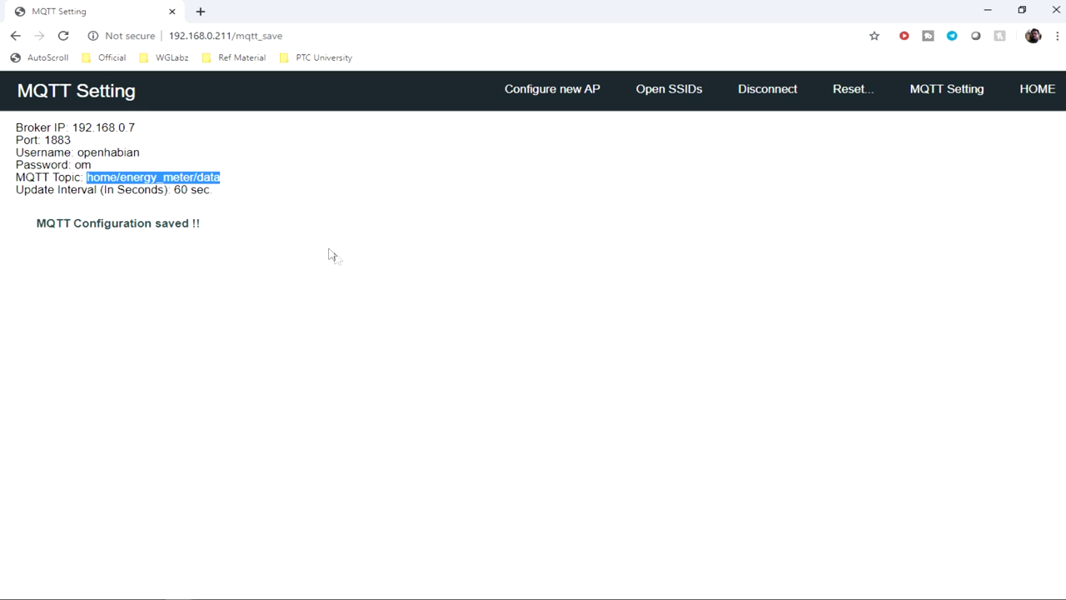
{"action": "left_click", "coordinate": [427, 599]}
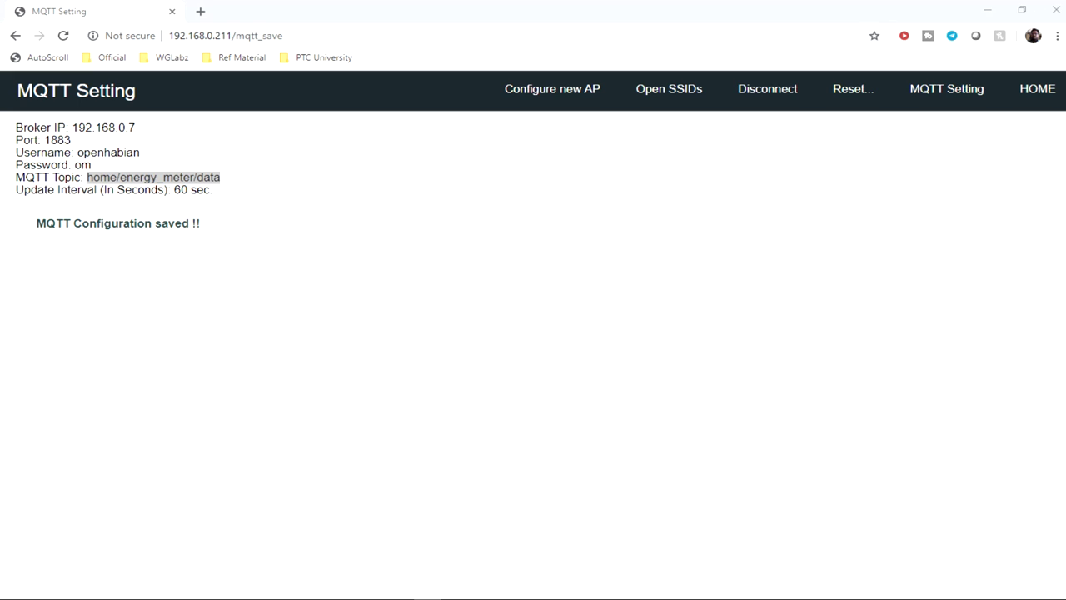
{"action": "left_click_drag", "start_coordinate": [602, 353], "coordinate": [495, 50]}
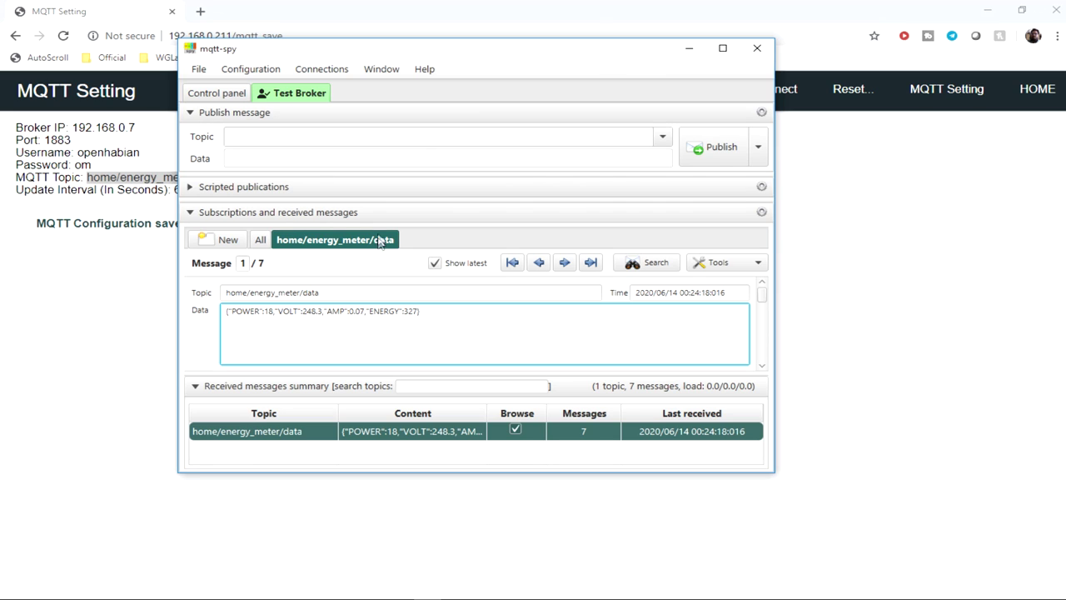
Step: Open the home/energy_meter/data subscription in mqtt-spy and compare its topic with the settings page
{"action": "left_click", "coordinate": [310, 244]}
{"action": "left_click_drag", "start_coordinate": [225, 293], "coordinate": [329, 293]}
{"action": "left_click_drag", "start_coordinate": [429, 47], "coordinate": [647, 66]}
{"action": "left_click", "coordinate": [106, 176]}
{"action": "left_click", "coordinate": [88, 178]}
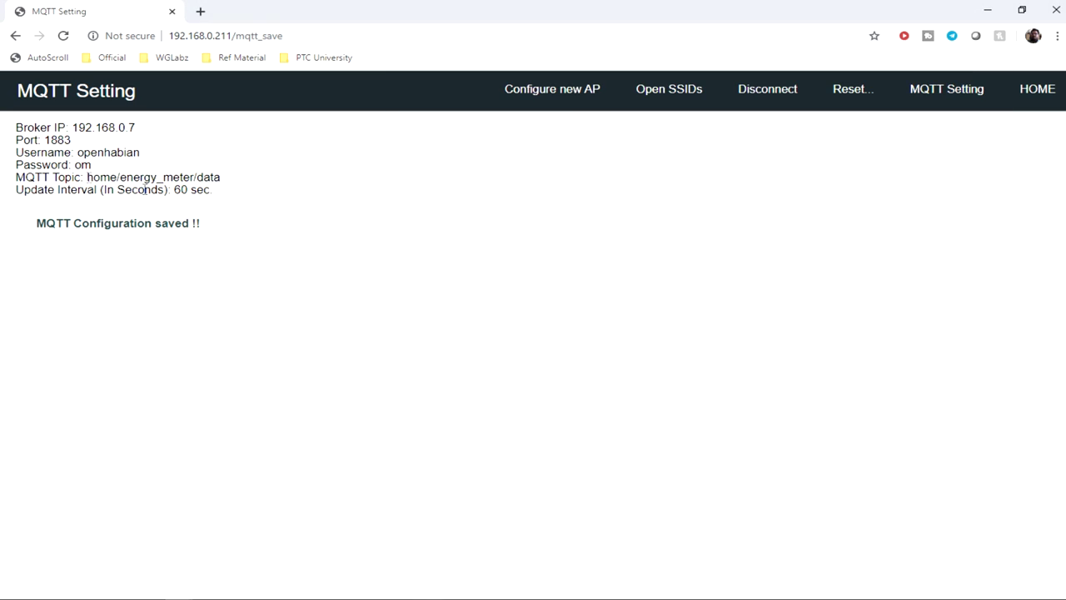
{"action": "left_click_drag", "start_coordinate": [88, 177], "coordinate": [218, 175]}
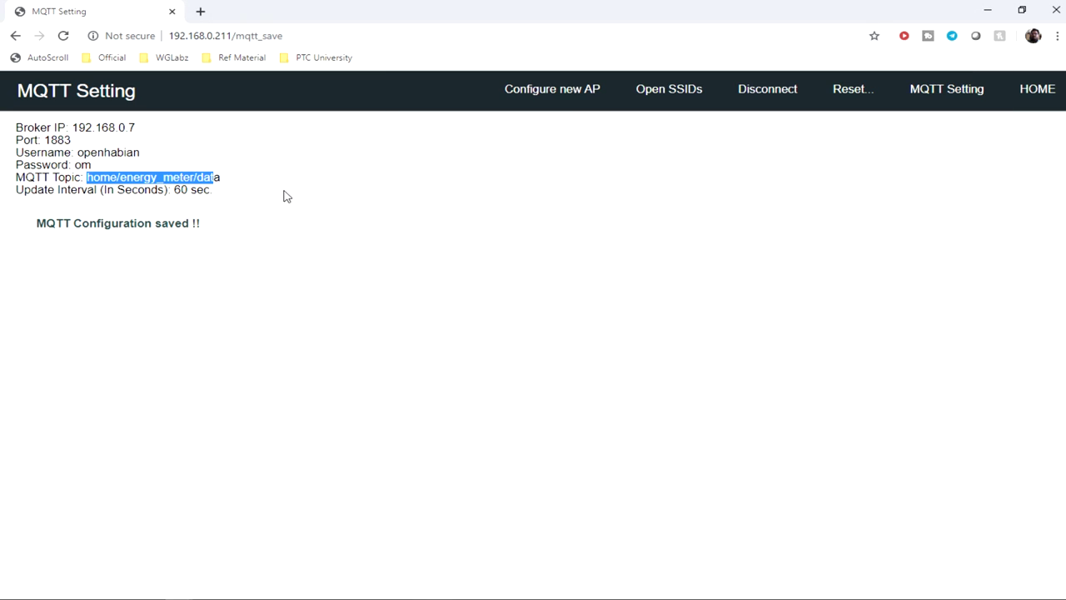
{"action": "key", "text": "alt+Tab"}
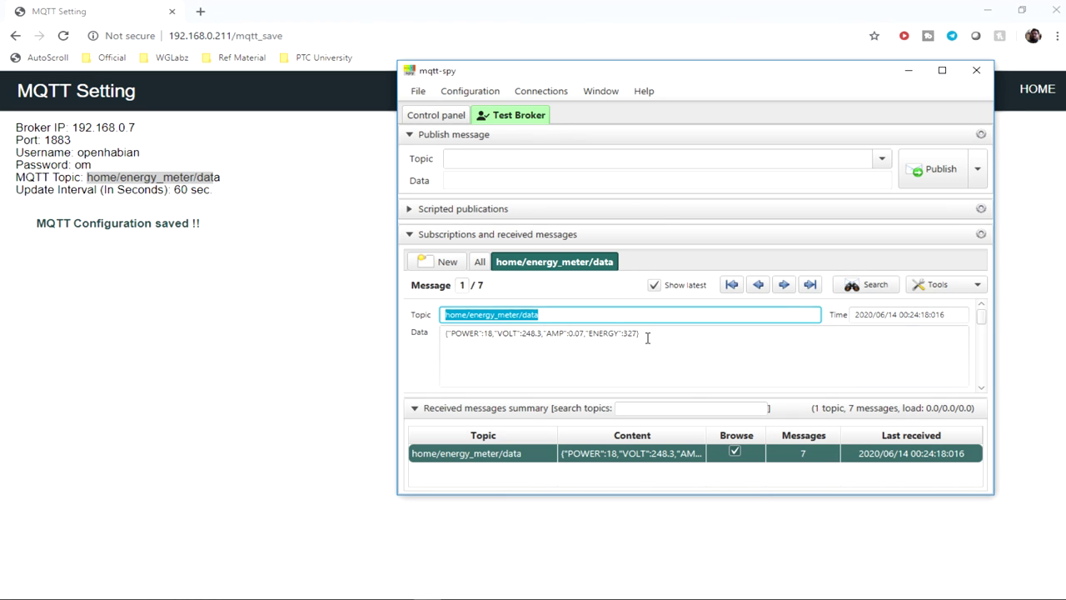
Step: Inspect the JSON payload's POWER, VOLT, AMP and ENERGY keys, then note broker IP 192.168.0.7
{"action": "left_click", "coordinate": [647, 337]}
{"action": "triple_click", "coordinate": [442, 336]}
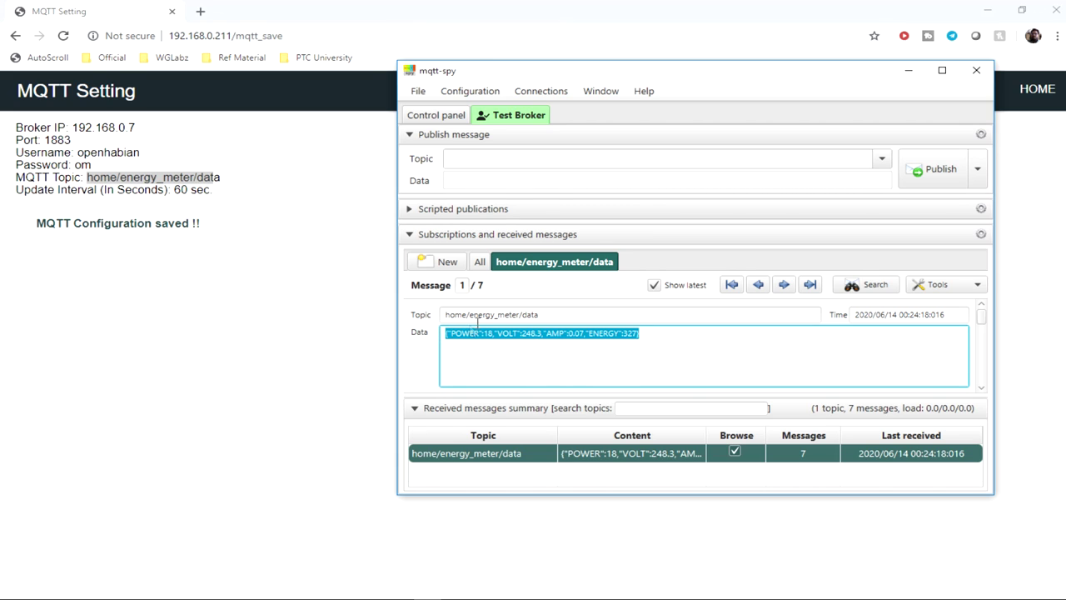
{"action": "double_click", "coordinate": [460, 335]}
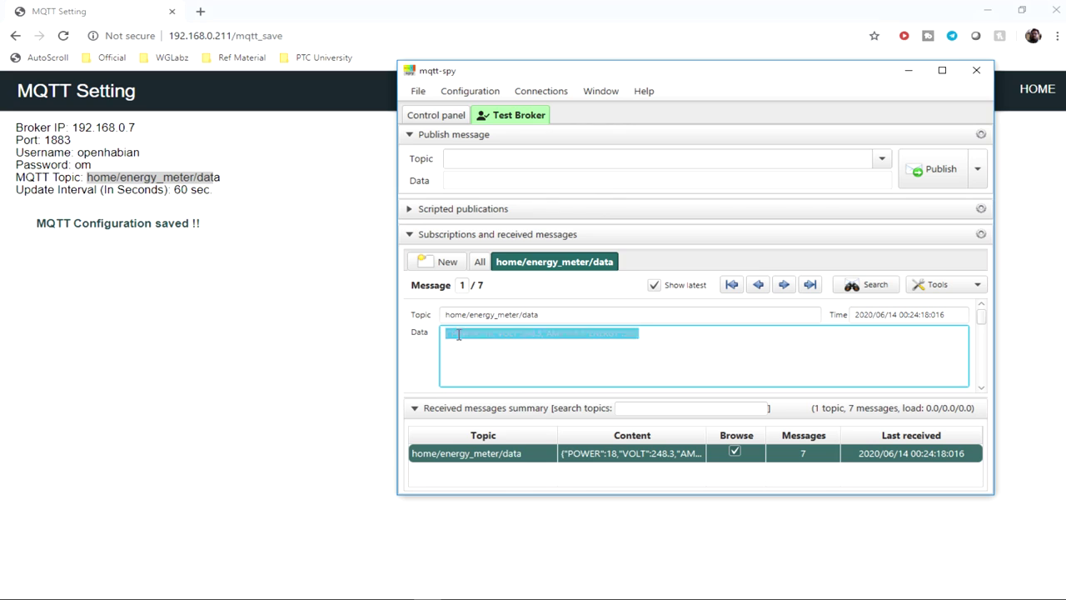
{"action": "double_click", "coordinate": [507, 333]}
{"action": "double_click", "coordinate": [556, 334]}
{"action": "double_click", "coordinate": [602, 333]}
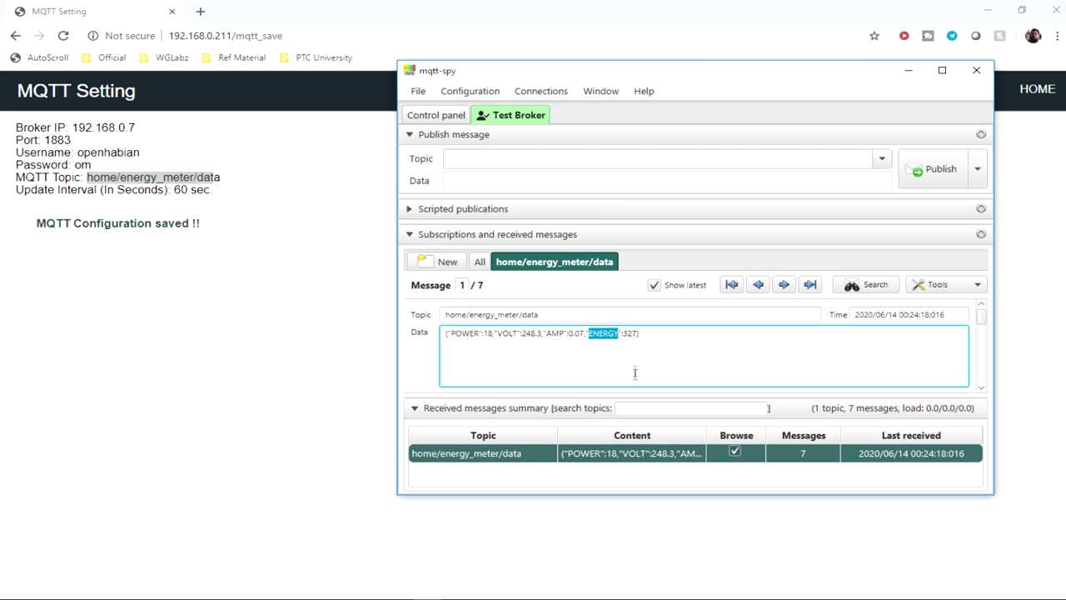
{"action": "left_click_drag", "start_coordinate": [652, 337], "coordinate": [425, 335]}
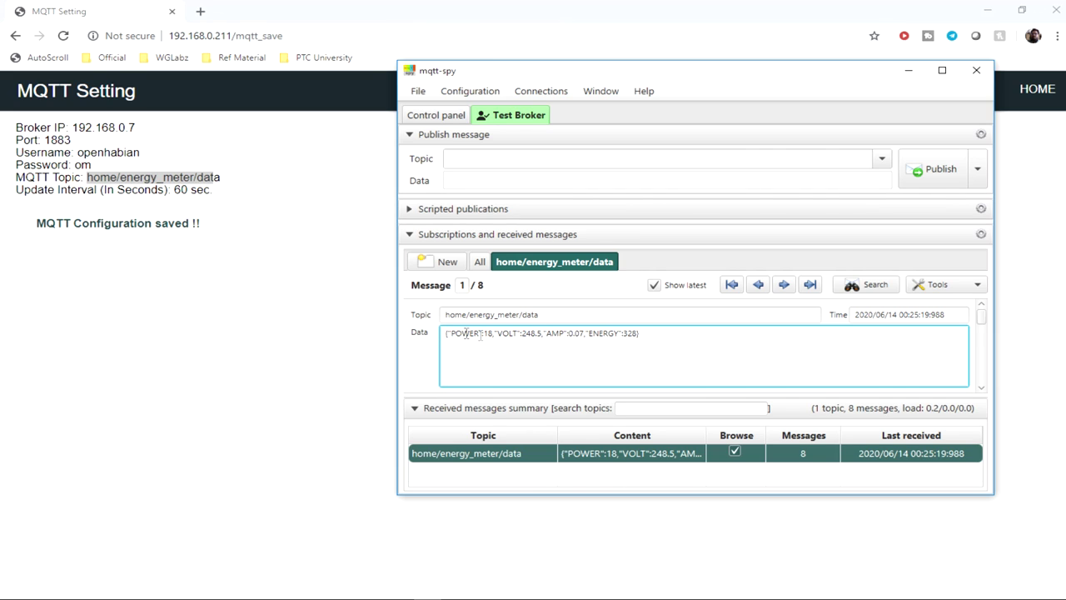
{"action": "left_click", "coordinate": [665, 332]}
{"action": "left_click_drag", "start_coordinate": [642, 333], "coordinate": [441, 333]}
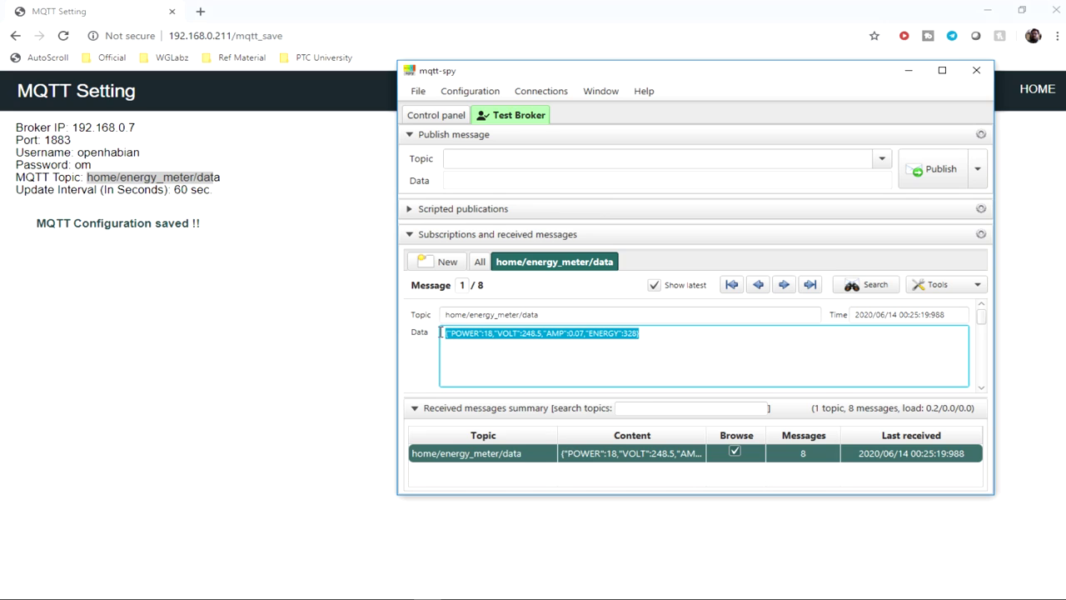
{"action": "left_click", "coordinate": [434, 384]}
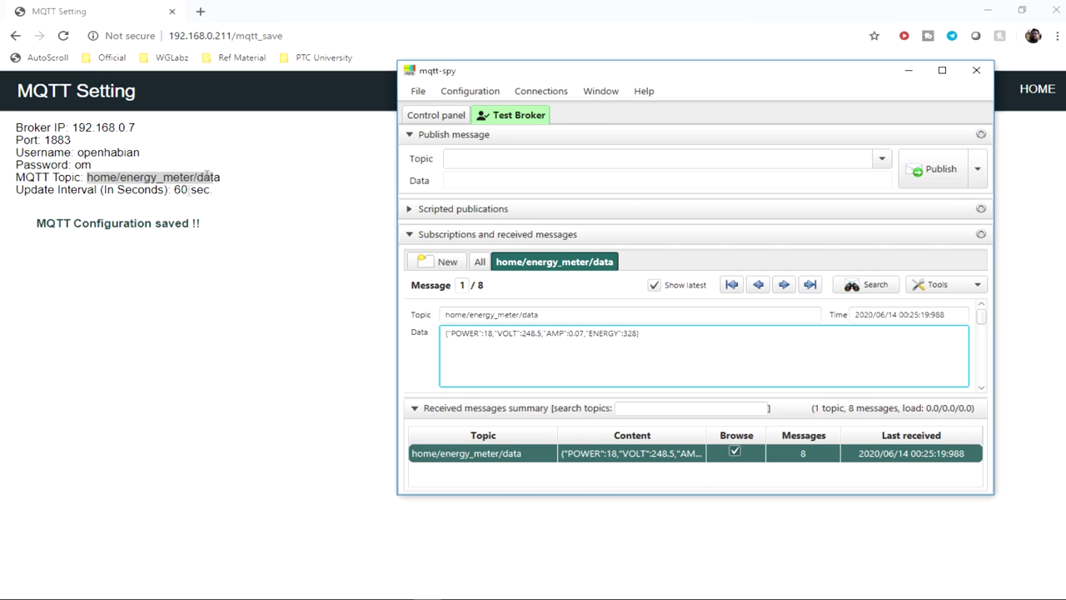
{"action": "mouse_move", "coordinate": [72, 128]}
{"action": "left_mouse_down"}
{"action": "mouse_move", "coordinate": [135, 127]}
{"action": "mouse_move", "coordinate": [73, 127]}
{"action": "left_mouse_up"}
{"action": "left_click", "coordinate": [148, 130]}
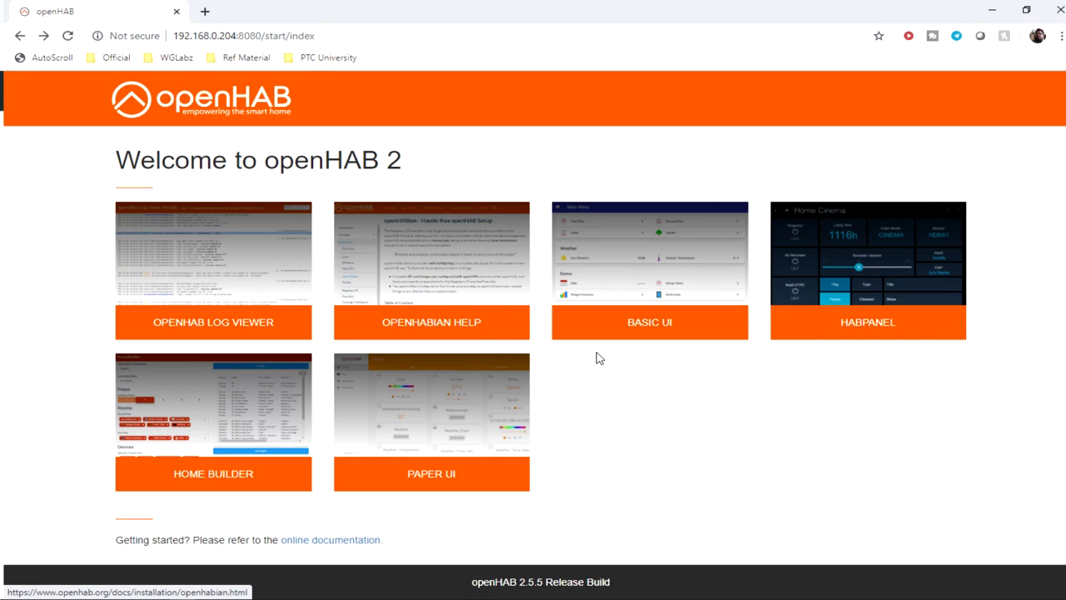
Step: Find the MQTT Binding under Paper UI's Add-ons > Bindings by searching 'mqtt', and install it
{"action": "left_click", "coordinate": [458, 448]}
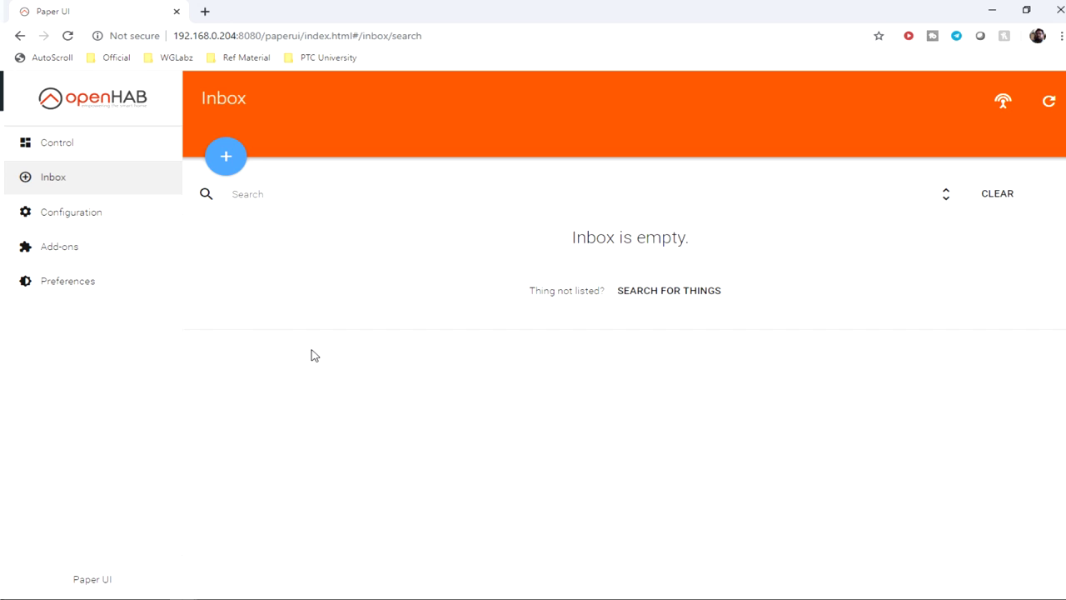
{"action": "left_click", "coordinate": [73, 260]}
{"action": "left_click", "coordinate": [346, 155]}
{"action": "left_click", "coordinate": [345, 192]}
{"action": "type", "text": "mqtt"}
{"action": "left_click", "coordinate": [1023, 243]}
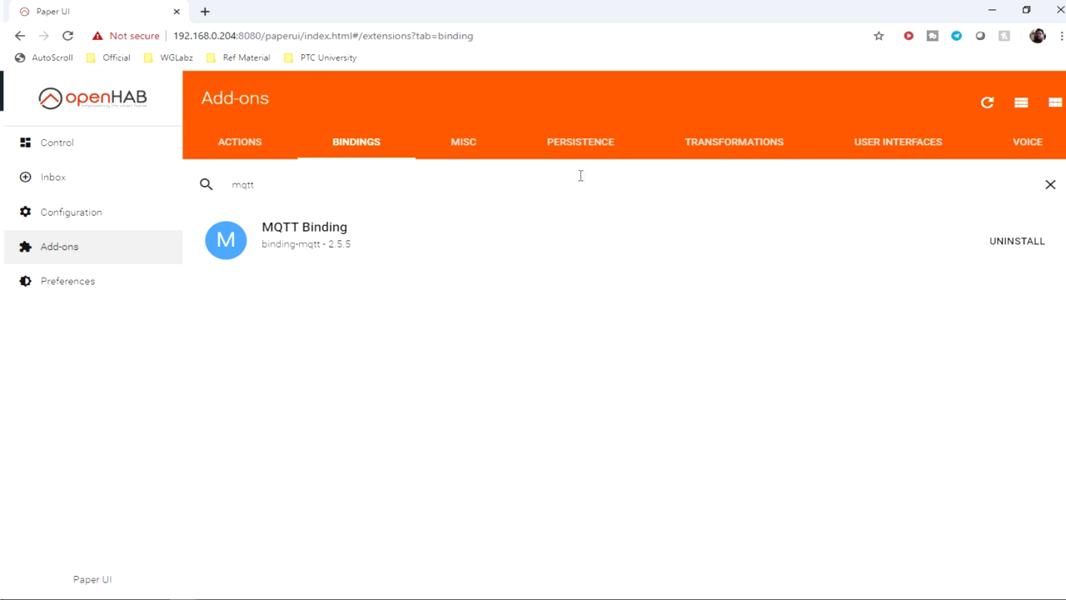
{"action": "left_click", "coordinate": [737, 145]}
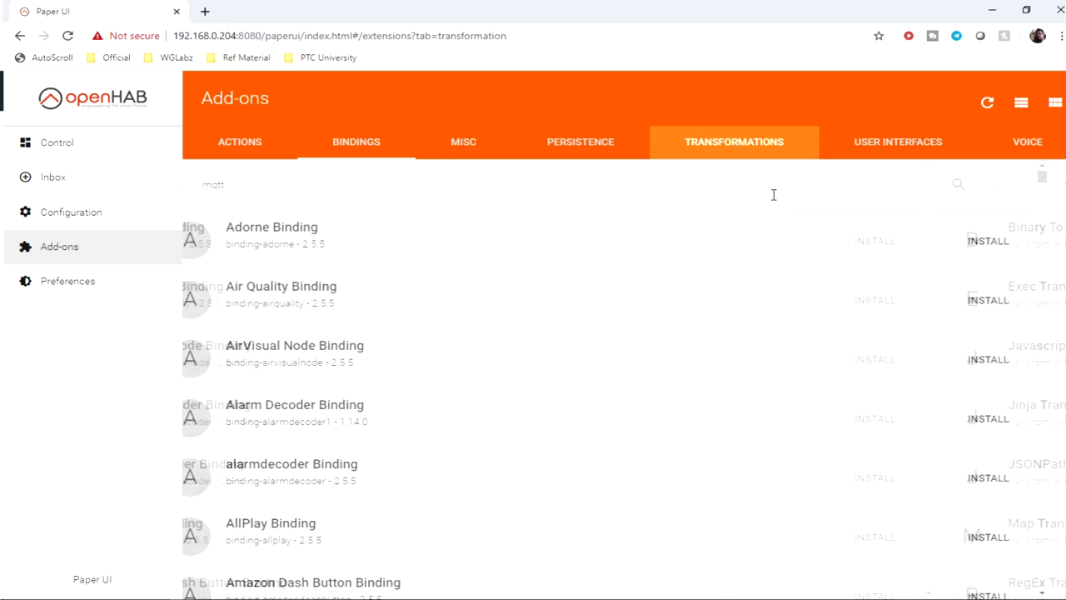
Step: Install the JSONPath Transformation add-on from the Transformations list
{"action": "scroll", "coordinate": [364, 248], "scroll_direction": "down", "scroll_amount": 2}
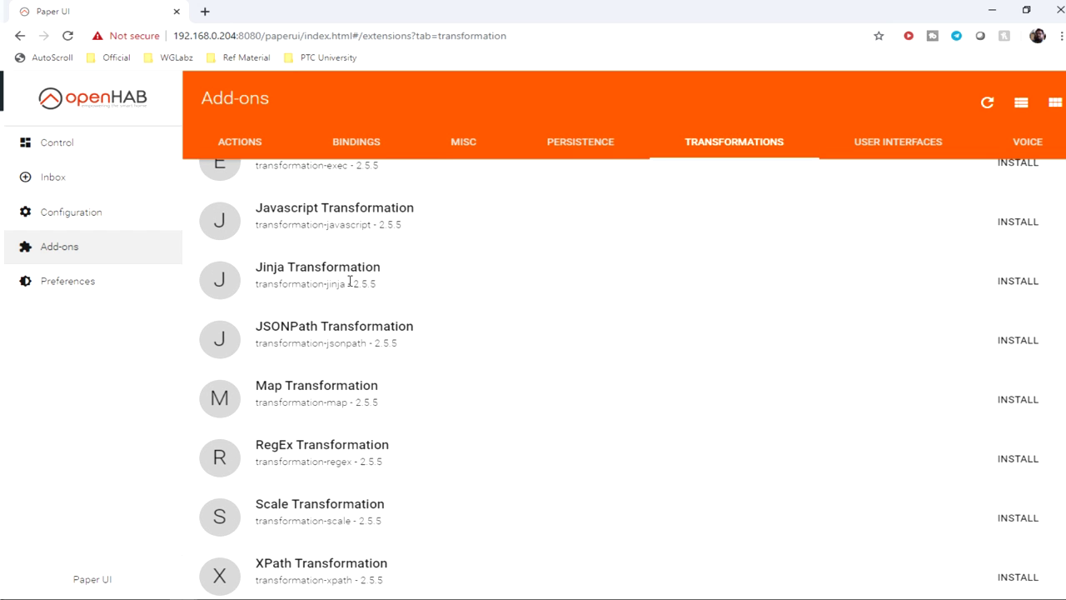
{"action": "left_click_drag", "start_coordinate": [258, 333], "coordinate": [428, 331]}
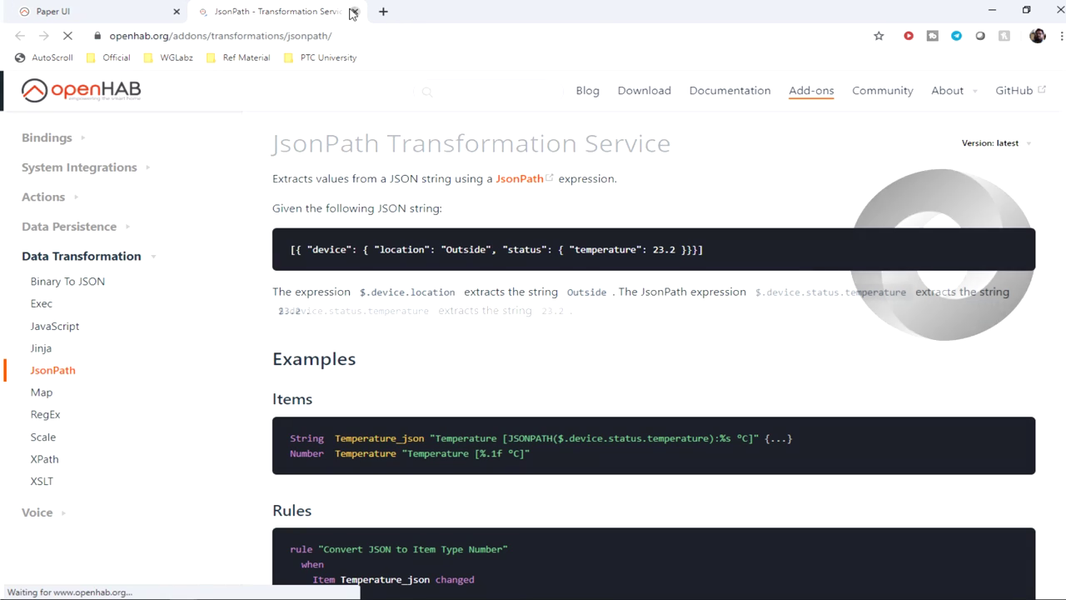
{"action": "left_click", "coordinate": [354, 11]}
{"action": "left_click", "coordinate": [1020, 340]}
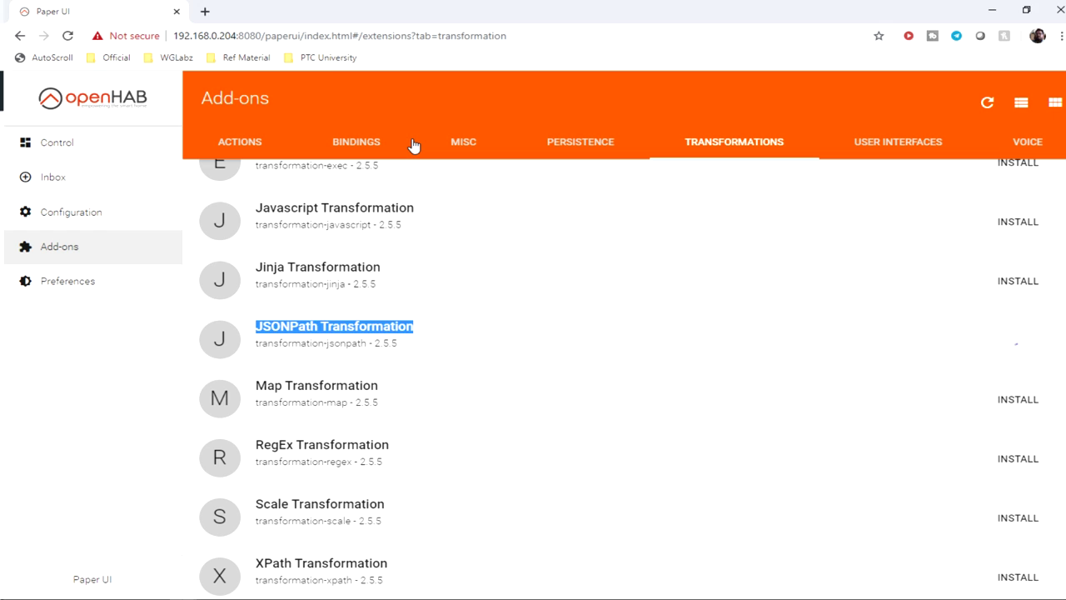
Step: Inspect the received JSON payload in mqtt-spy, then return to the Paper UI Inbox
{"action": "key", "text": "alt+Tab"}
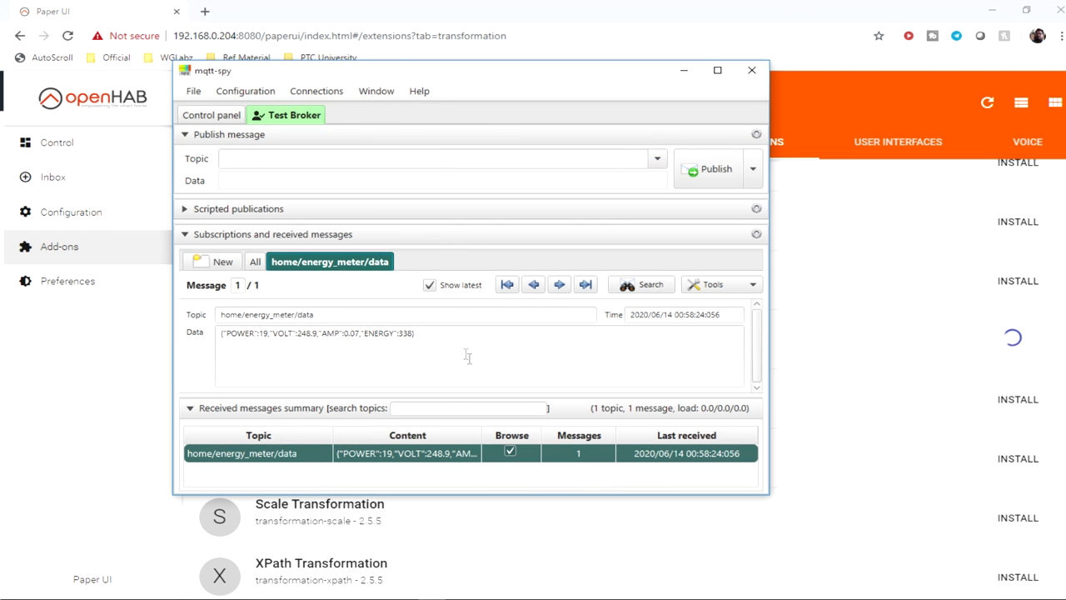
{"action": "left_click", "coordinate": [463, 344]}
{"action": "triple_click", "coordinate": [223, 333]}
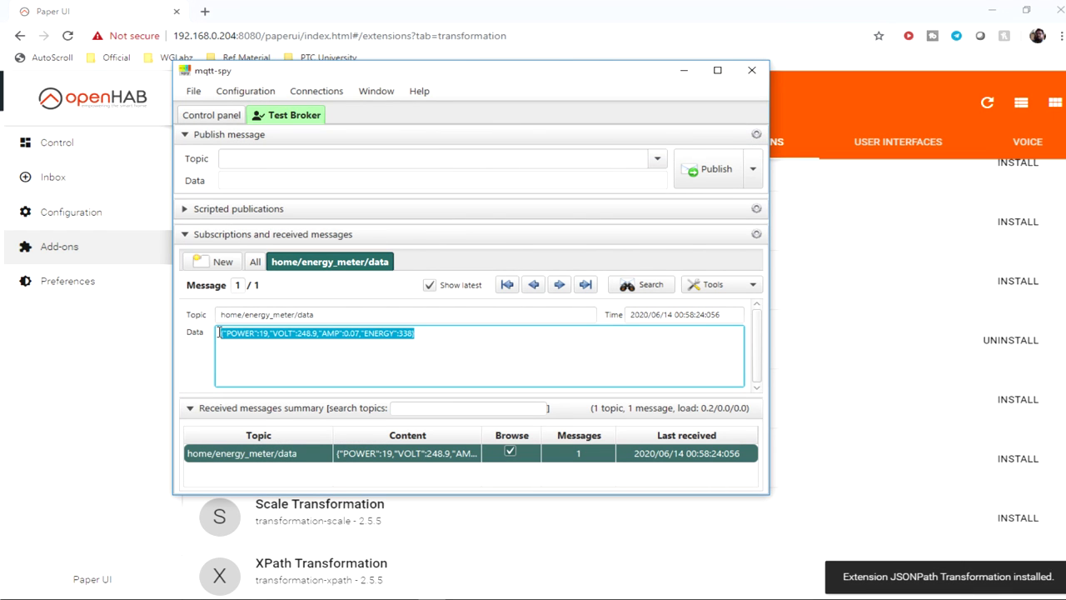
{"action": "left_click", "coordinate": [263, 342]}
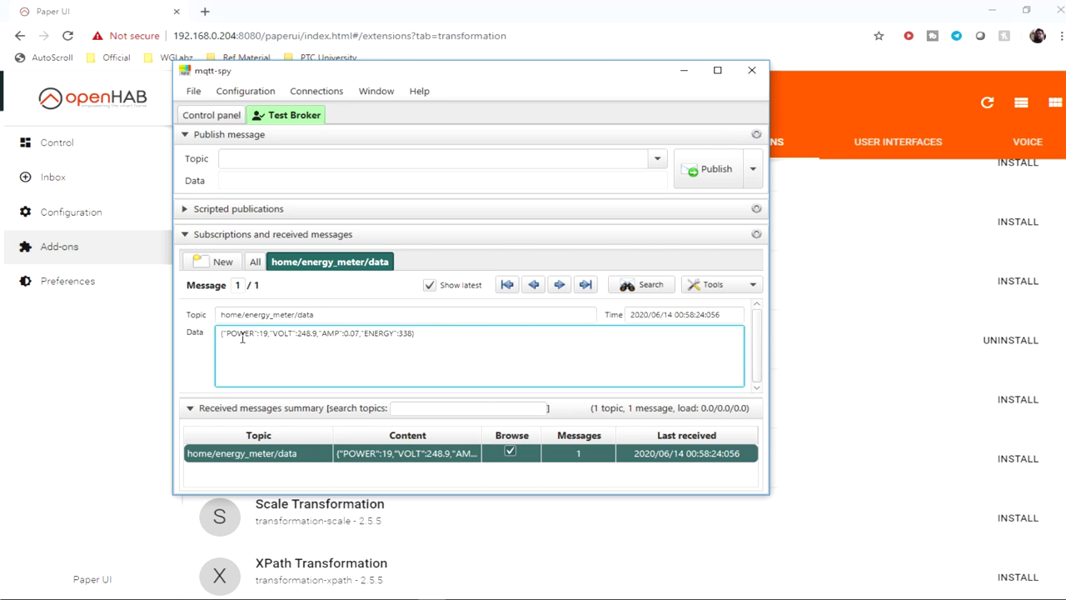
{"action": "left_click_drag", "start_coordinate": [237, 334], "coordinate": [350, 335]}
{"action": "left_click", "coordinate": [442, 9]}
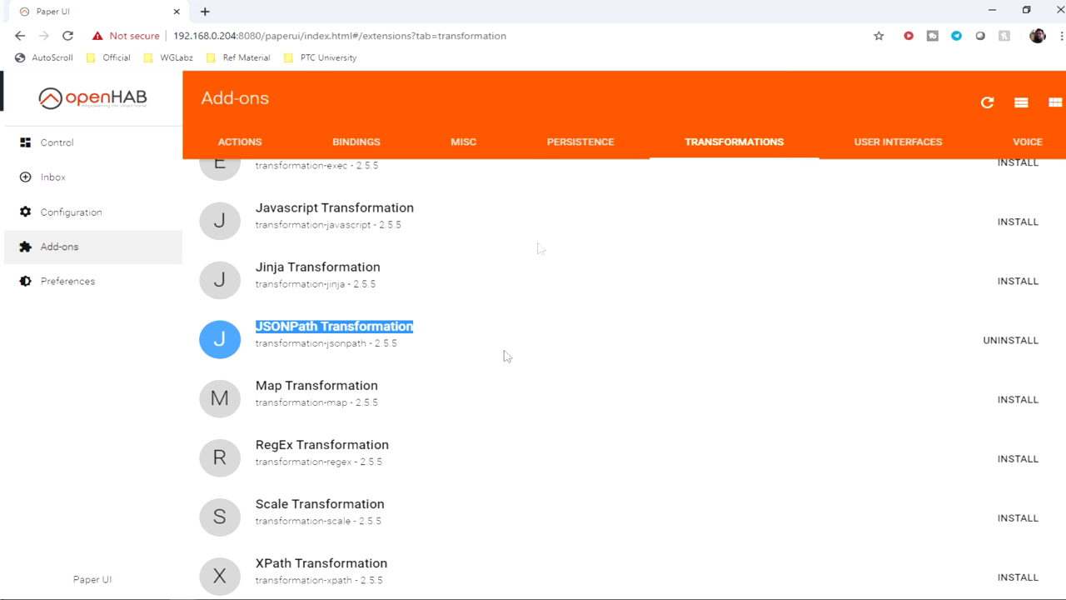
{"action": "scroll", "coordinate": [725, 380], "scroll_direction": "up", "scroll_amount": 3}
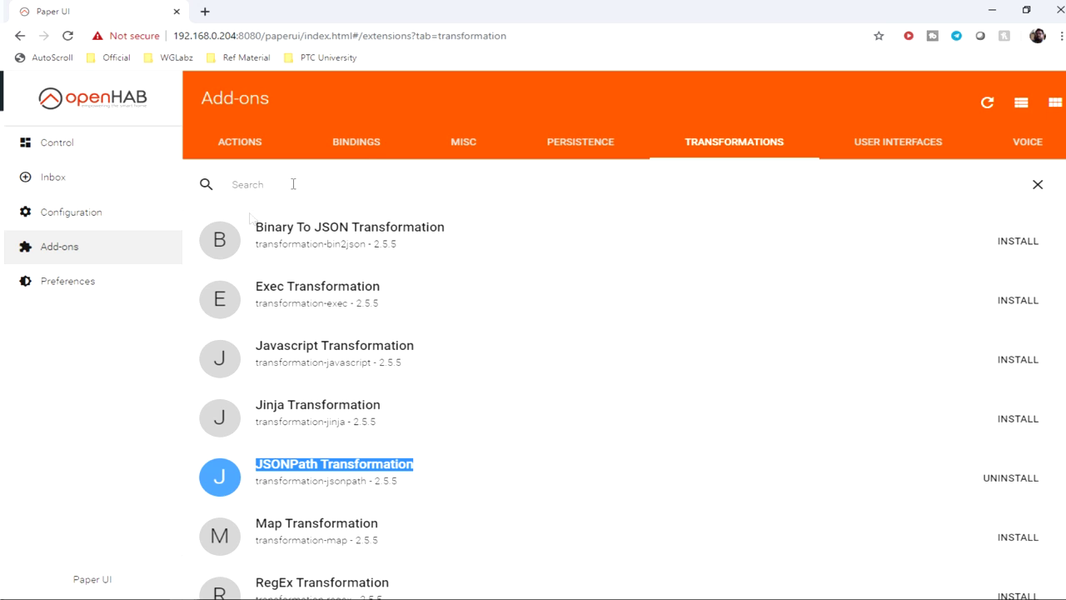
{"action": "left_click", "coordinate": [53, 175]}
Step: Manually add an MQTT Binding thing and choose the MQTT Broker type
{"action": "left_click", "coordinate": [226, 158]}
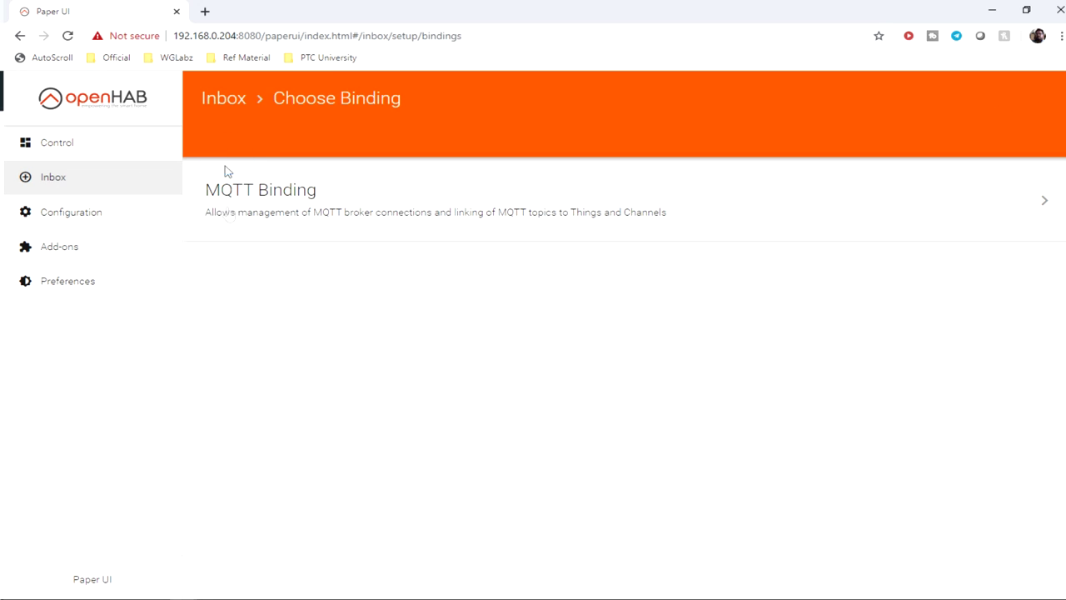
{"action": "left_click", "coordinate": [248, 198]}
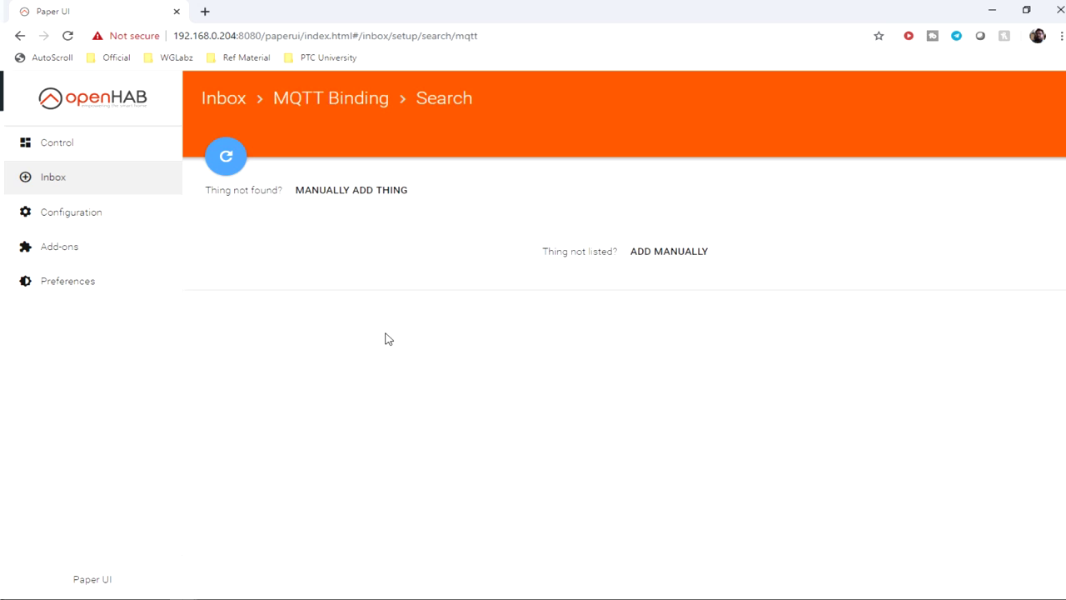
{"action": "left_click", "coordinate": [321, 193]}
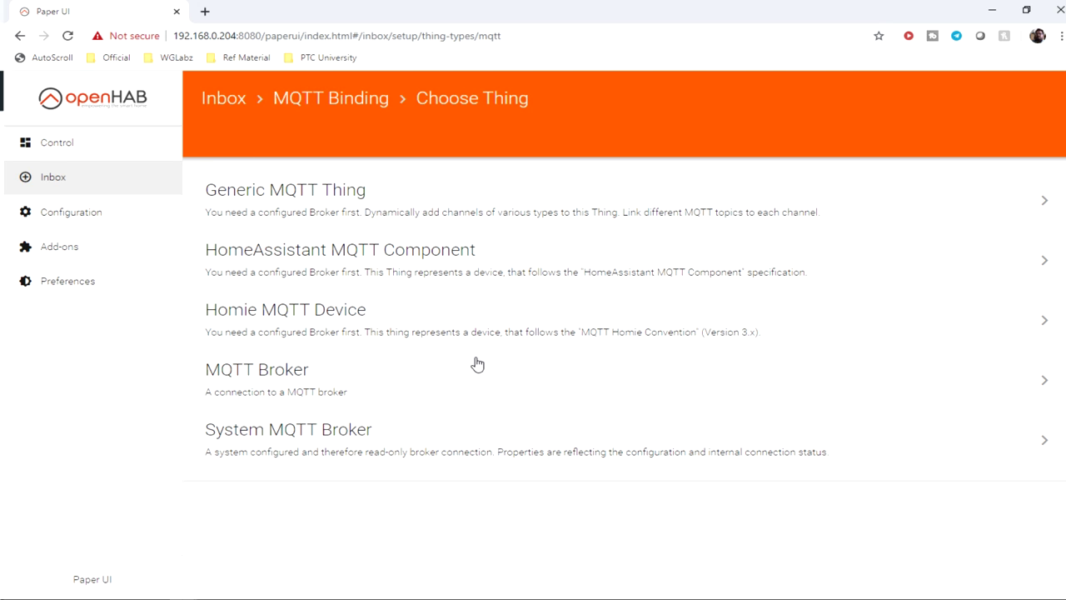
{"action": "left_click", "coordinate": [282, 379]}
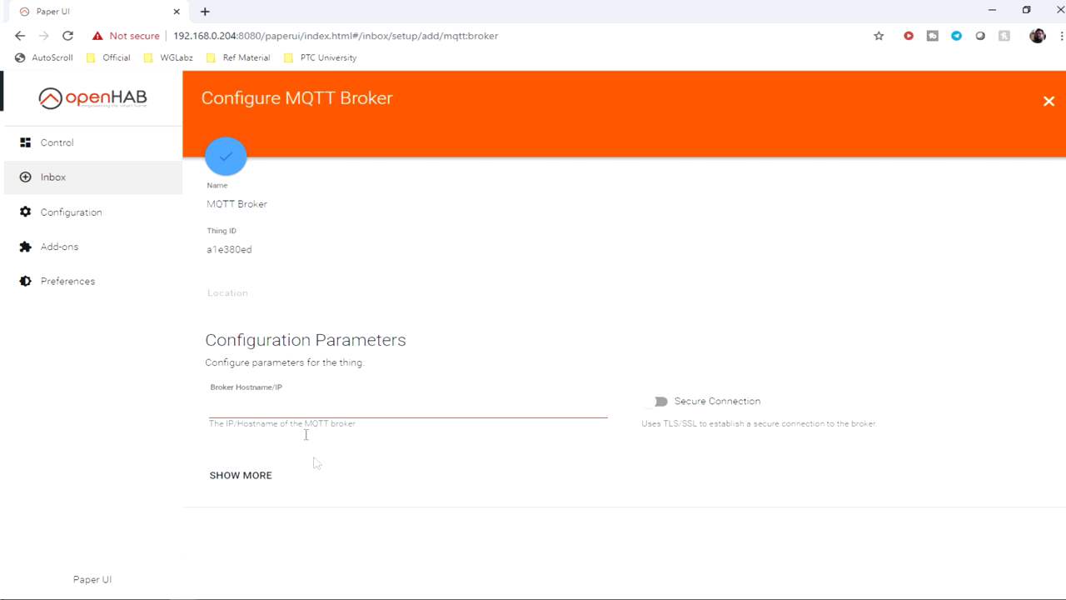
Step: Configure the MQTT Broker with host 192.168.0.7 and the MQTT username and password
{"action": "left_click", "coordinate": [265, 401]}
{"action": "type", "text": "192.168.0.7"}
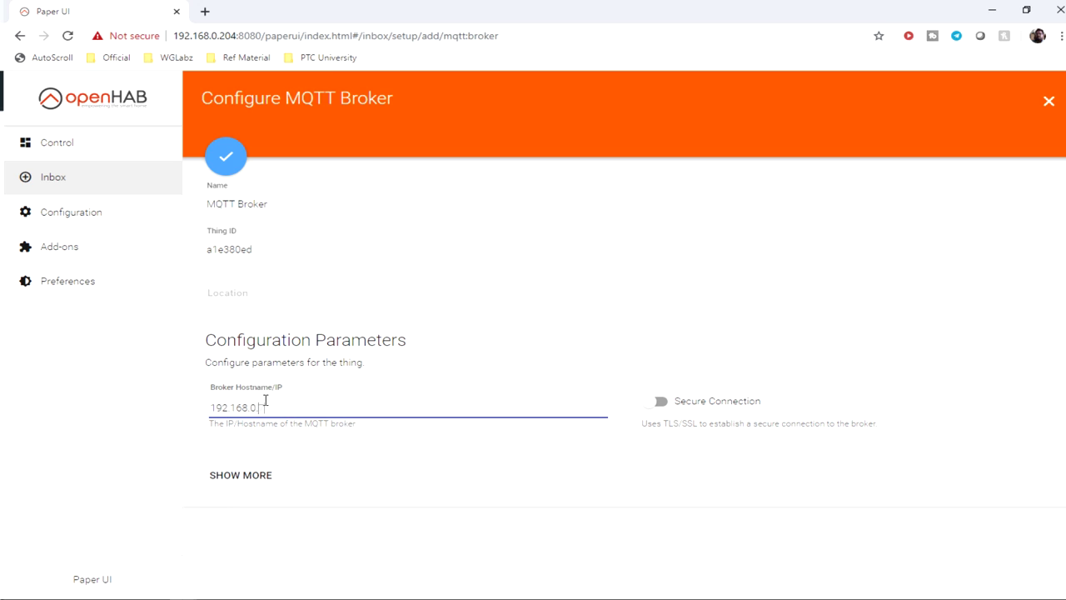
{"action": "left_click", "coordinate": [238, 476]}
{"action": "scroll", "coordinate": [552, 474], "scroll_direction": "down", "scroll_amount": 4}
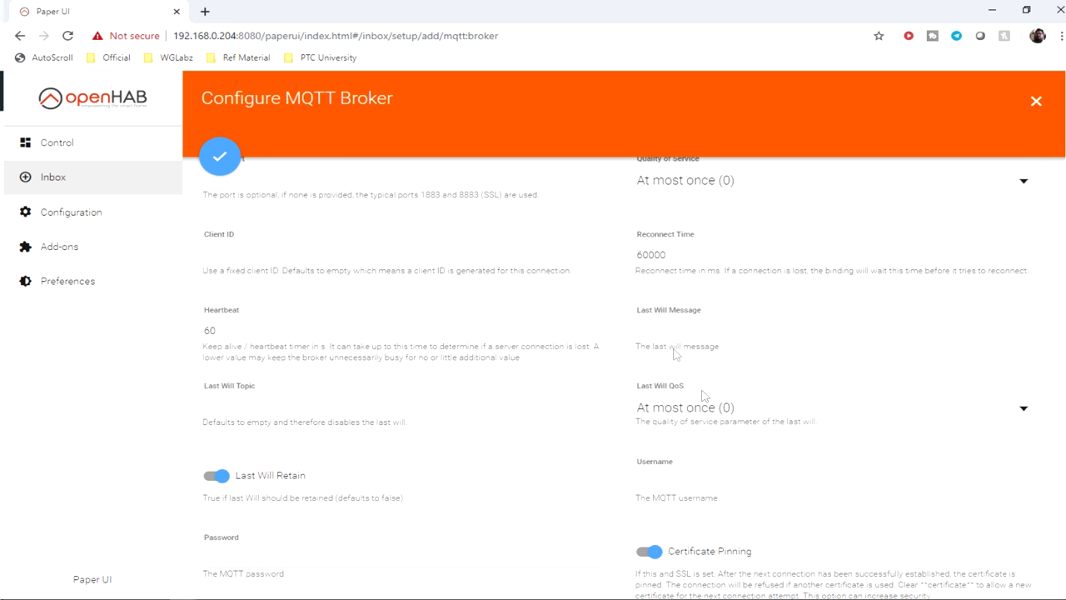
{"action": "scroll", "coordinate": [673, 350], "scroll_direction": "down", "scroll_amount": 2}
{"action": "left_click", "coordinate": [667, 305]}
{"action": "type", "text": "openhabian"}
{"action": "key", "text": "Tab"}
{"action": "type", "text": "op"}
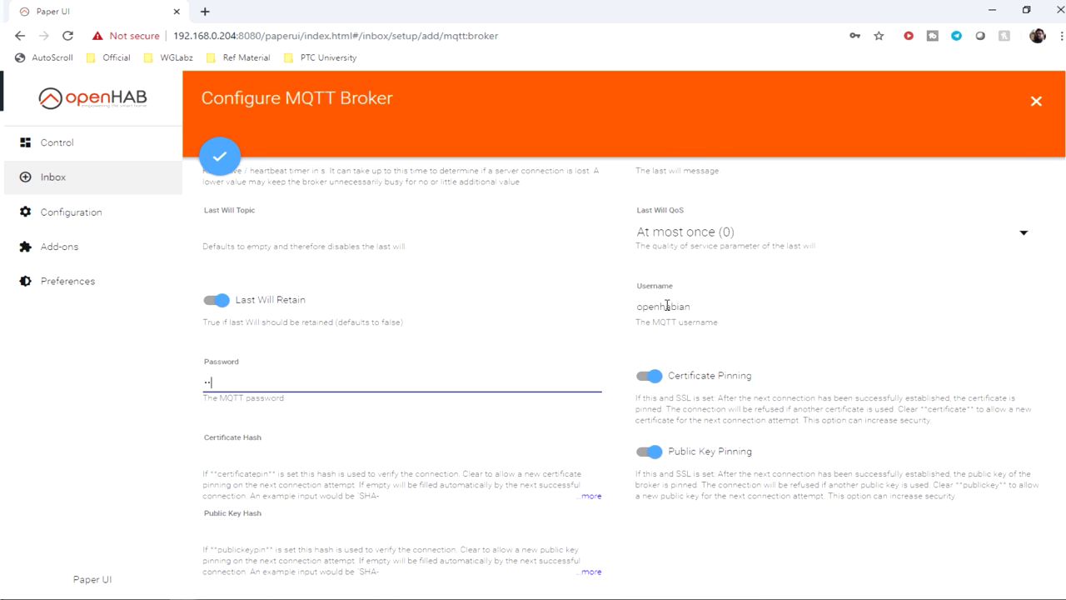
{"action": "type", "text": "e"}
{"action": "scroll", "coordinate": [504, 324], "scroll_direction": "up", "scroll_amount": 10}
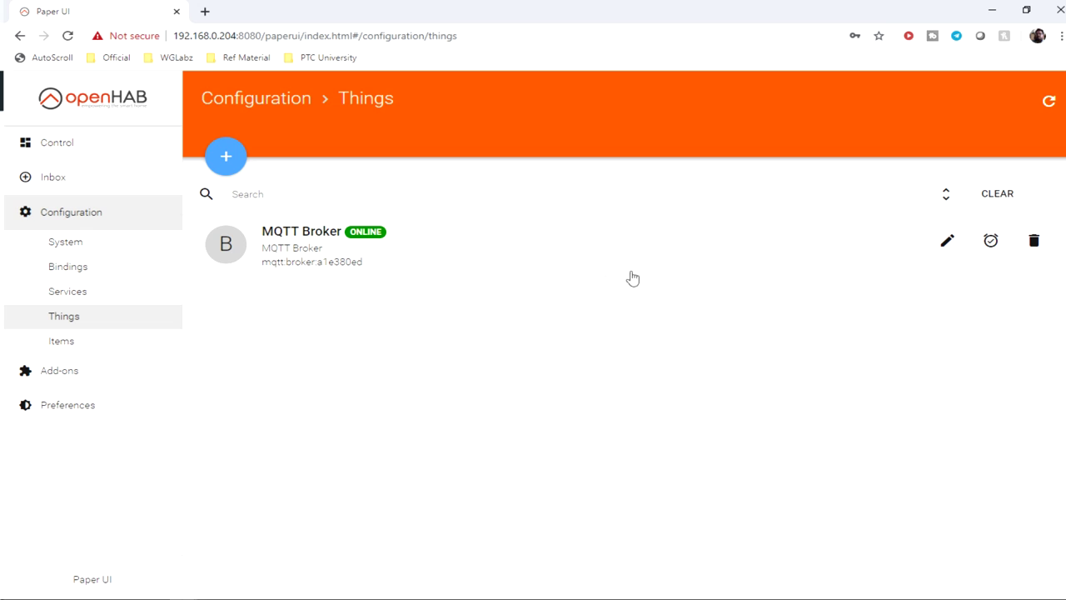
Step: Manually add a Generic MQTT Thing under the MQTT Binding
{"action": "left_click", "coordinate": [237, 147]}
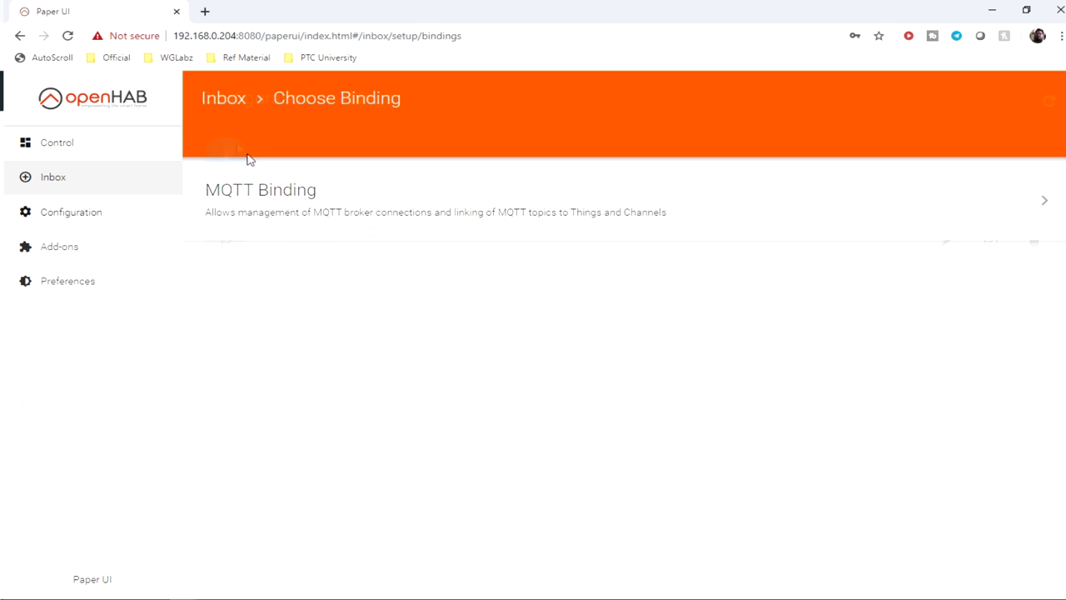
{"action": "left_click", "coordinate": [283, 225]}
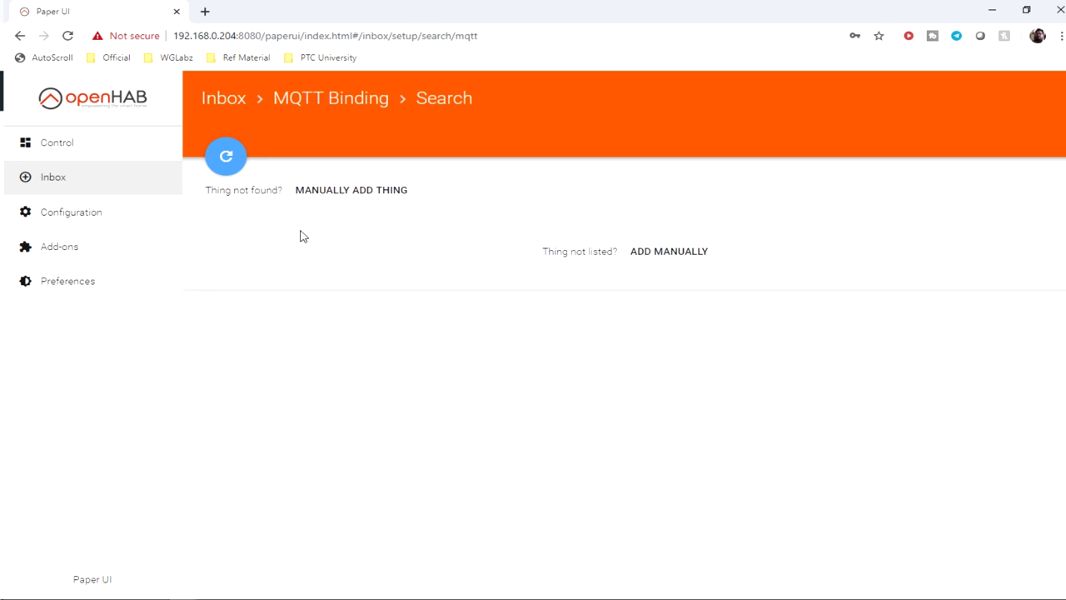
{"action": "left_click", "coordinate": [363, 208]}
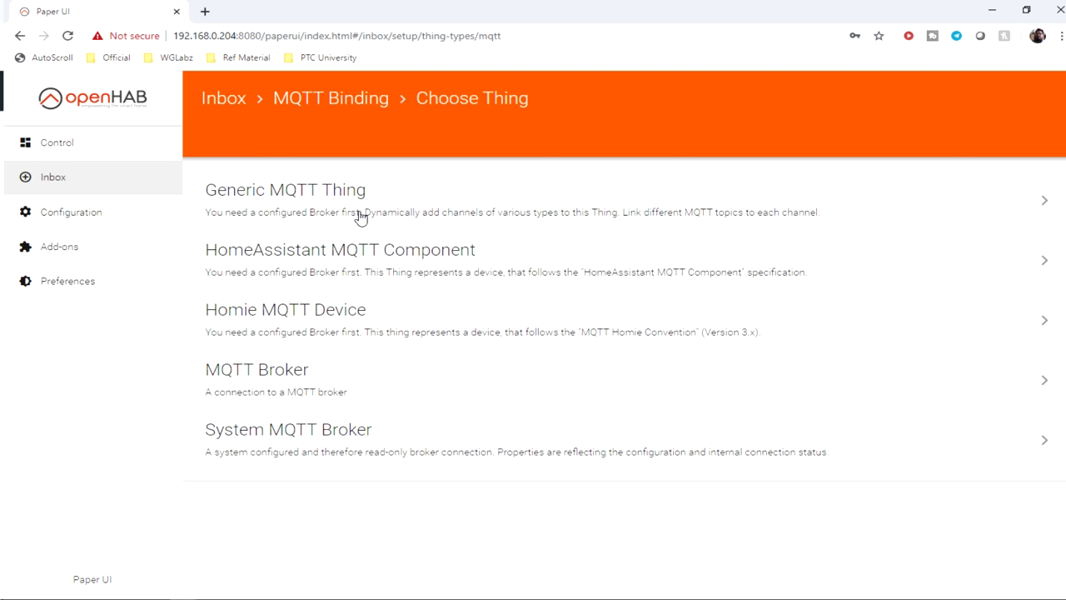
{"action": "left_click", "coordinate": [278, 203]}
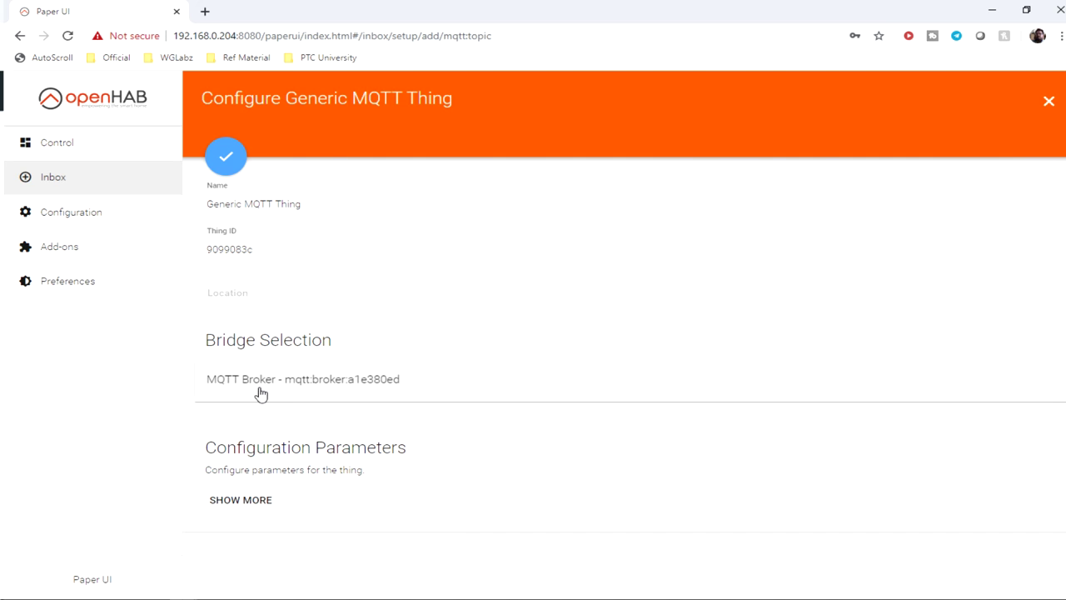
{"action": "left_click", "coordinate": [252, 502]}
{"action": "scroll", "coordinate": [404, 546], "scroll_direction": "down", "scroll_amount": 1}
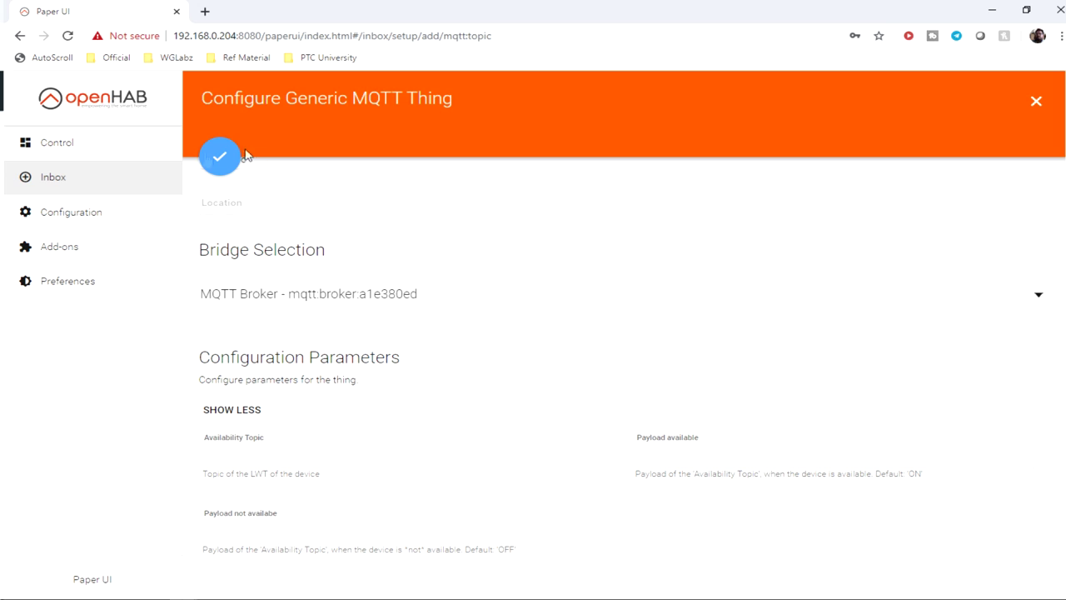
{"action": "scroll", "coordinate": [288, 275], "scroll_direction": "up", "scroll_amount": 1}
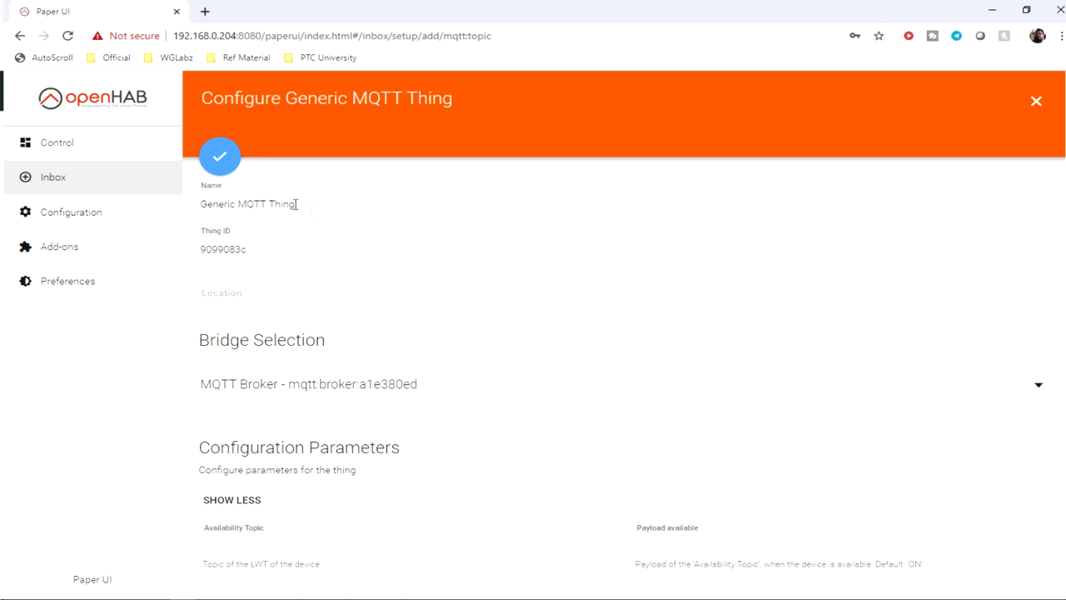
Step: Rename the thing to PZEM Energy Meter, save it, and open its details
{"action": "left_click_drag", "start_coordinate": [295, 204], "coordinate": [166, 205]}
{"action": "key", "text": "BackSpace"}
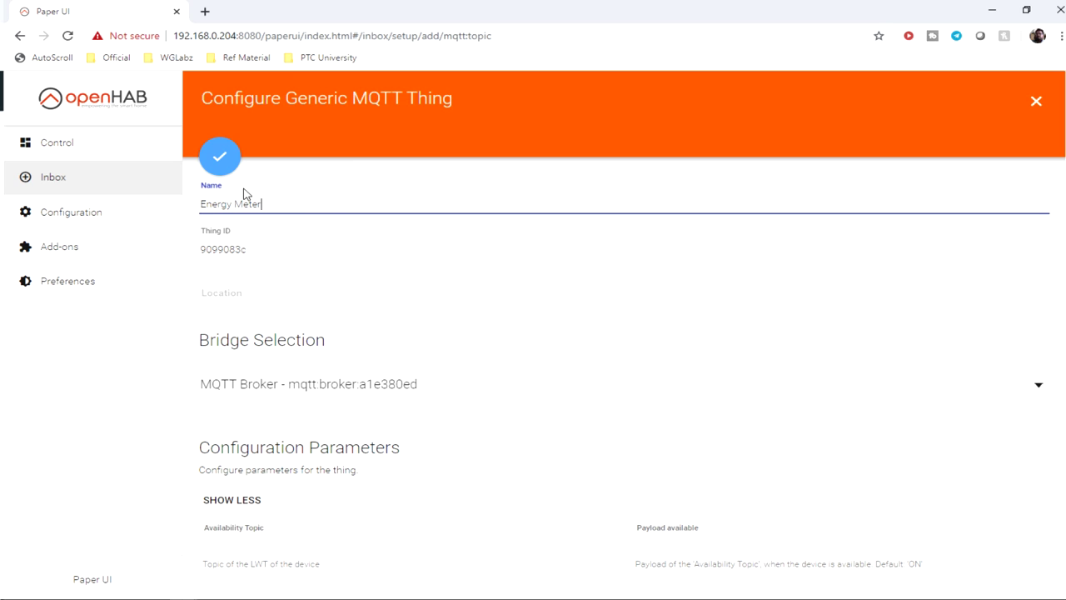
{"action": "type", "text": "PZEM"}
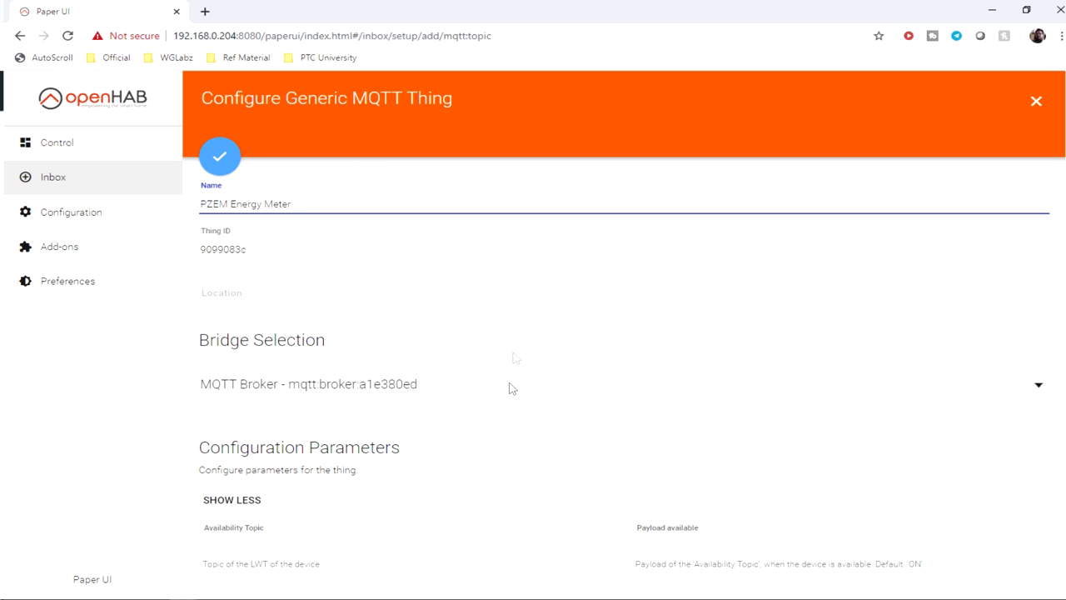
{"action": "left_click", "coordinate": [218, 170]}
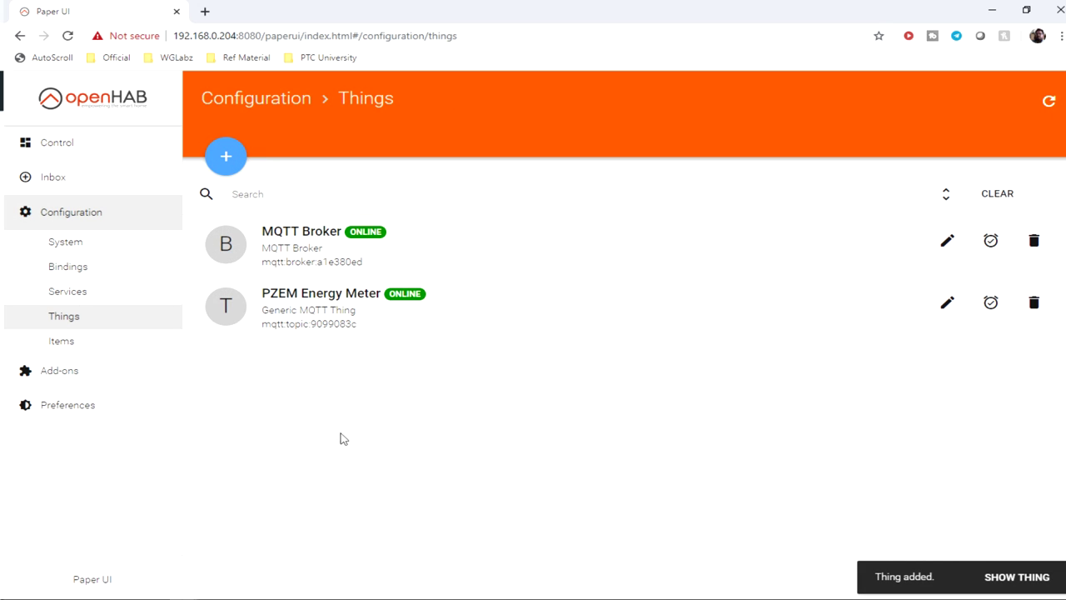
{"action": "left_click", "coordinate": [958, 310]}
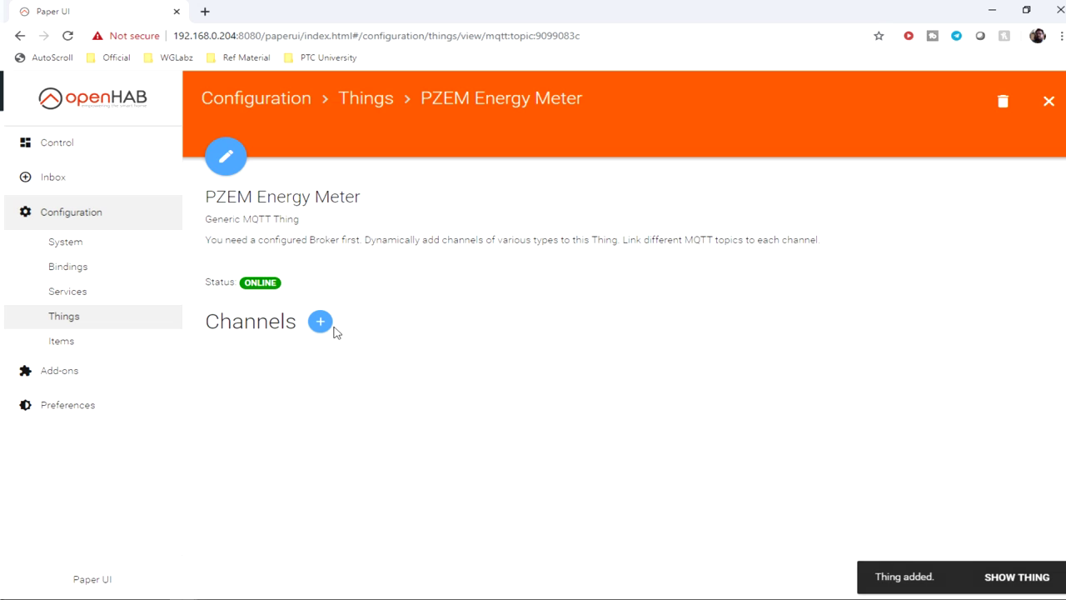
Step: Add a Number Value channel, copying the message topic from mqtt-spy
{"action": "left_click", "coordinate": [321, 324]}
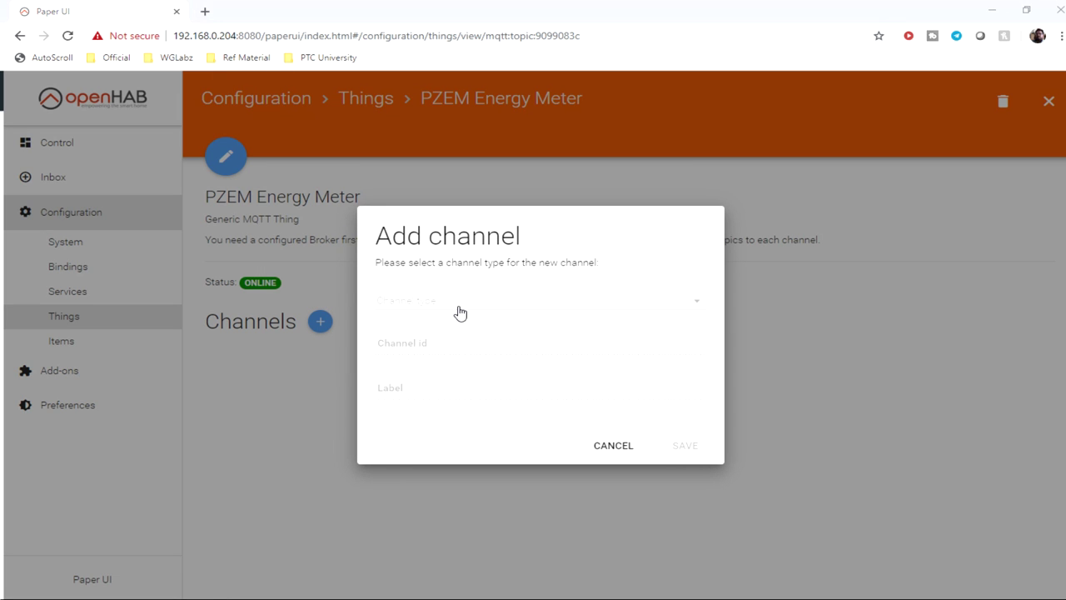
{"action": "key", "text": "alt+Tab"}
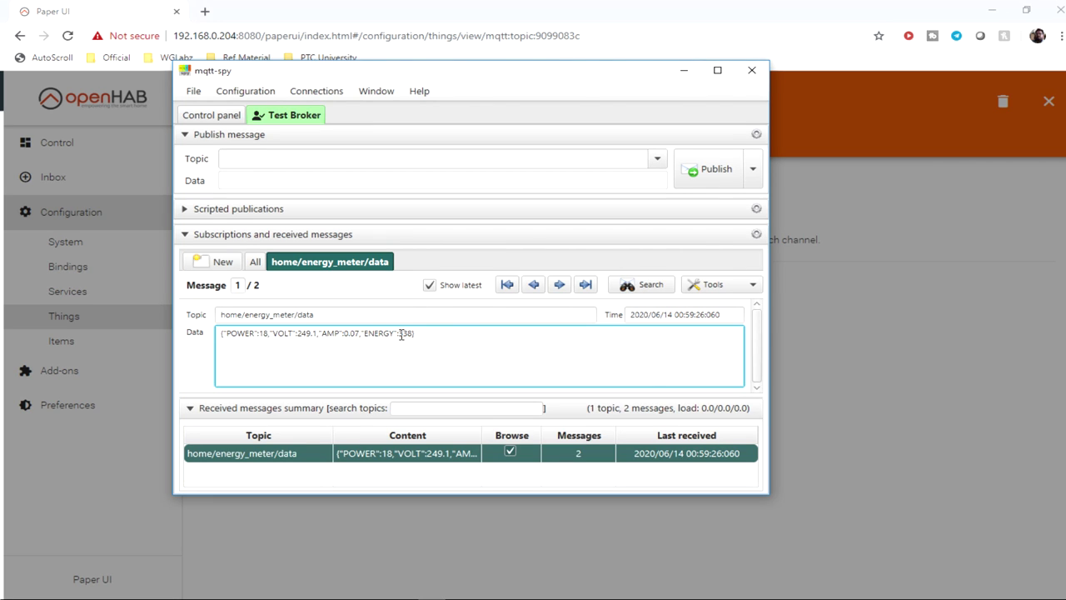
{"action": "left_click_drag", "start_coordinate": [336, 315], "coordinate": [145, 305]}
{"action": "key", "text": "ctrl+c"}
{"action": "key", "text": "alt+Tab"}
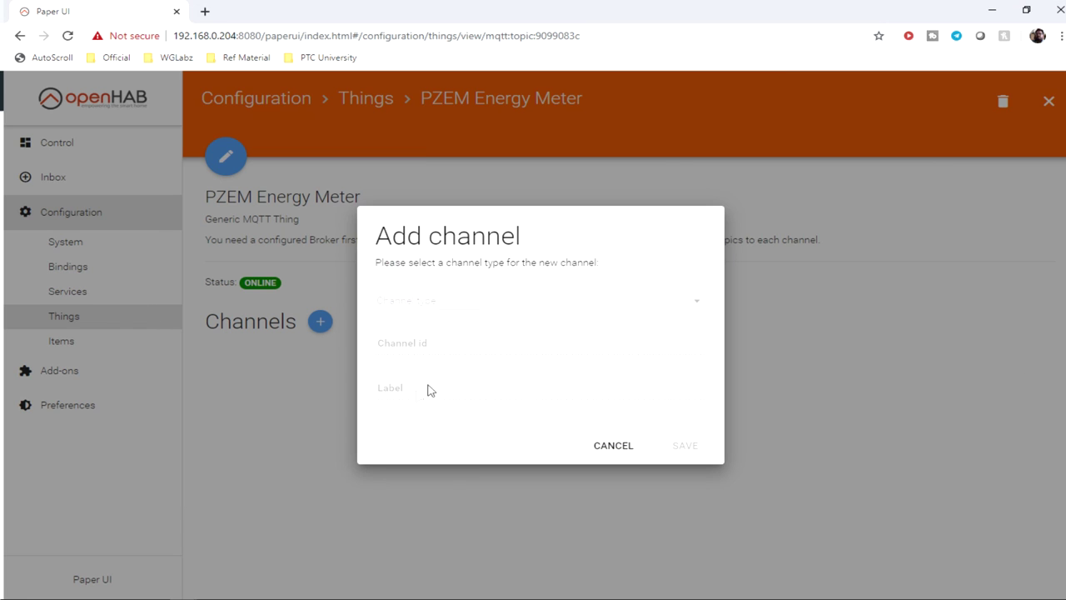
{"action": "left_click", "coordinate": [430, 320]}
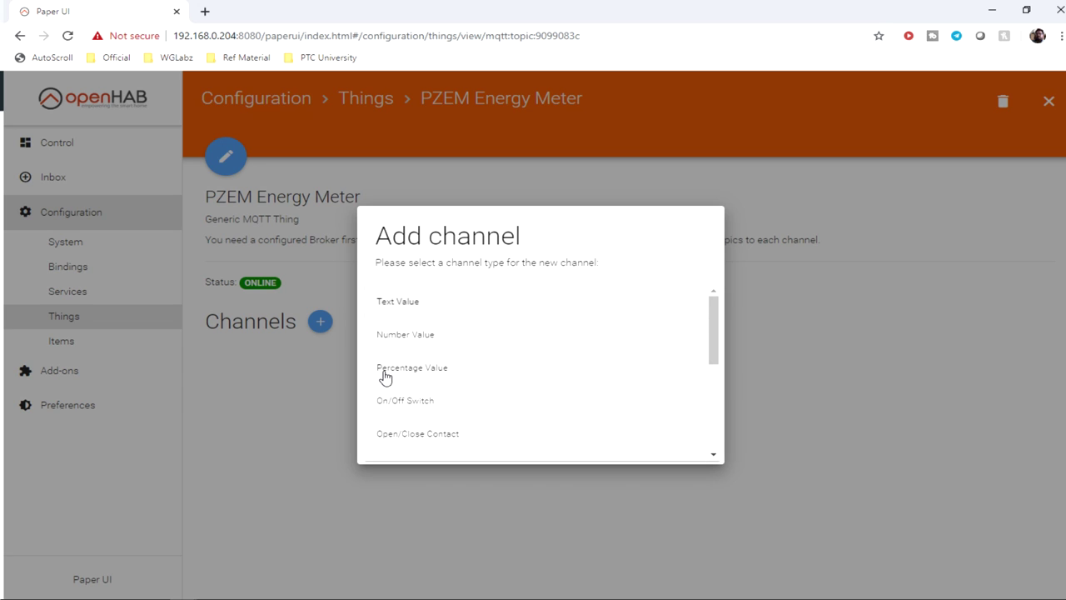
{"action": "left_click", "coordinate": [408, 337]}
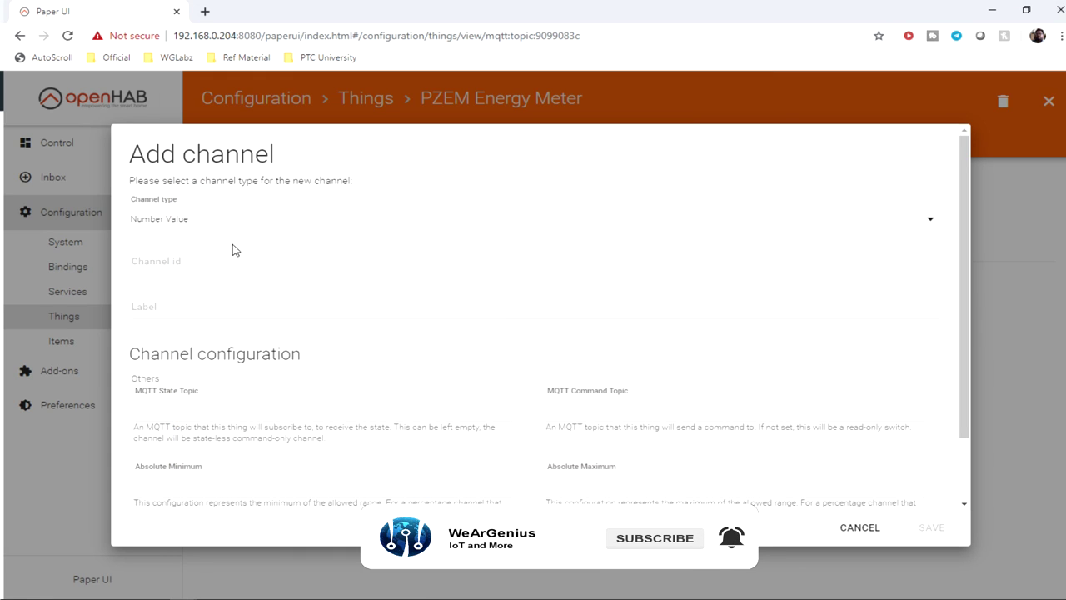
Step: Set the channel id and label to Energy and state topic to home/energy_meter/data
{"action": "left_click", "coordinate": [191, 266]}
{"action": "type", "text": "Energy"}
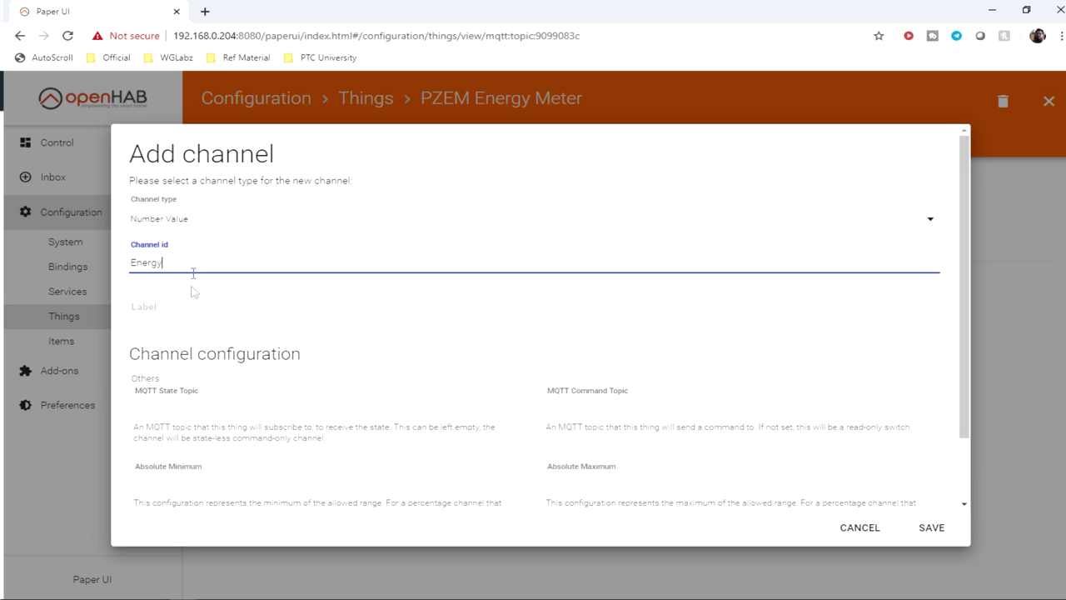
{"action": "left_click", "coordinate": [191, 303]}
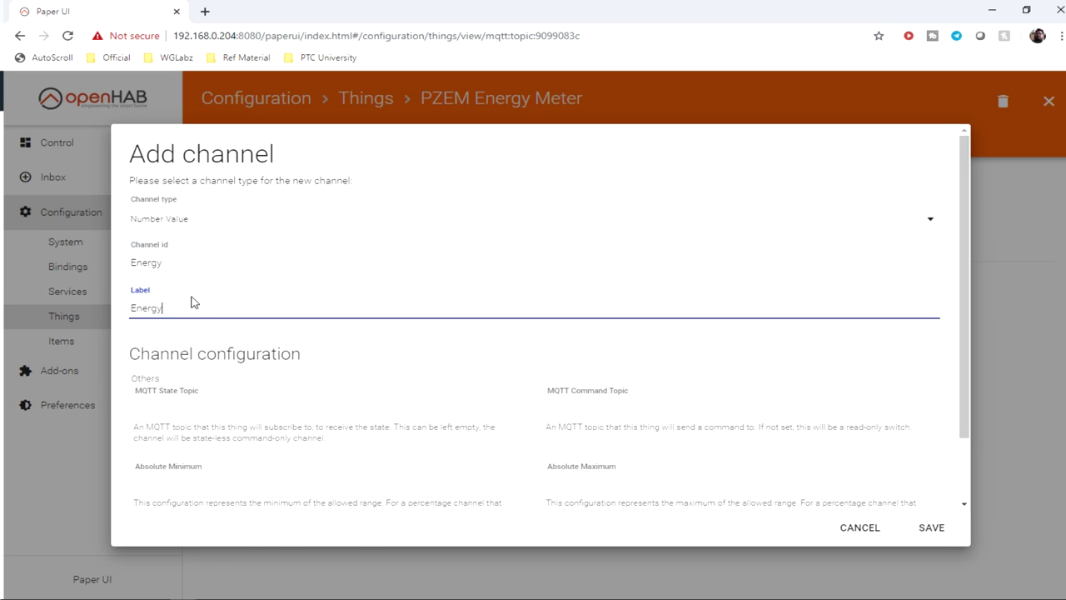
{"action": "scroll", "coordinate": [191, 313], "scroll_direction": "down", "scroll_amount": 2}
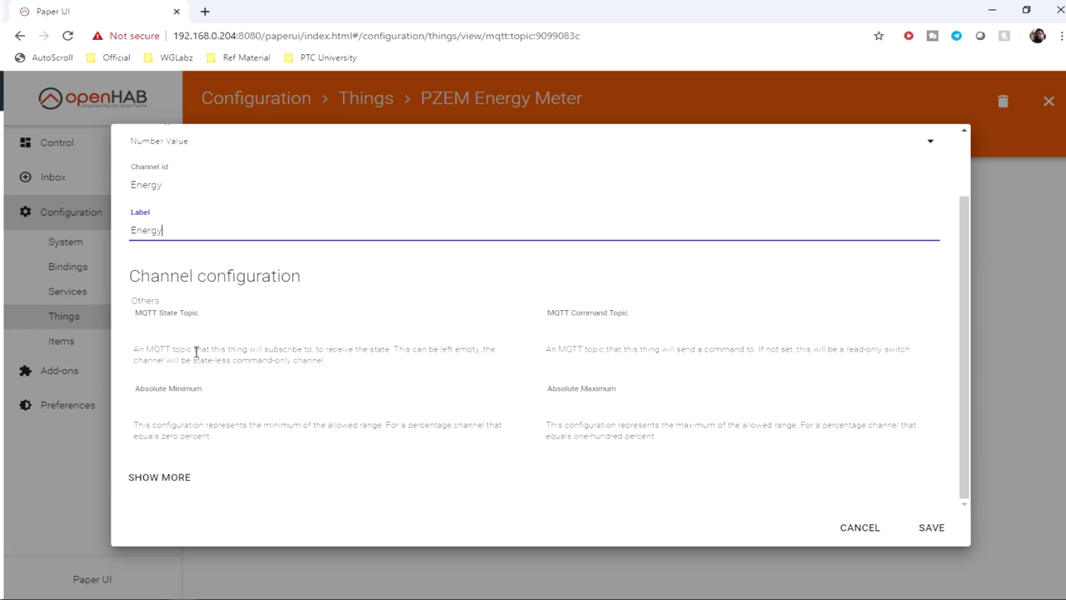
{"action": "left_click", "coordinate": [169, 342]}
{"action": "key", "text": "ctrl+v"}
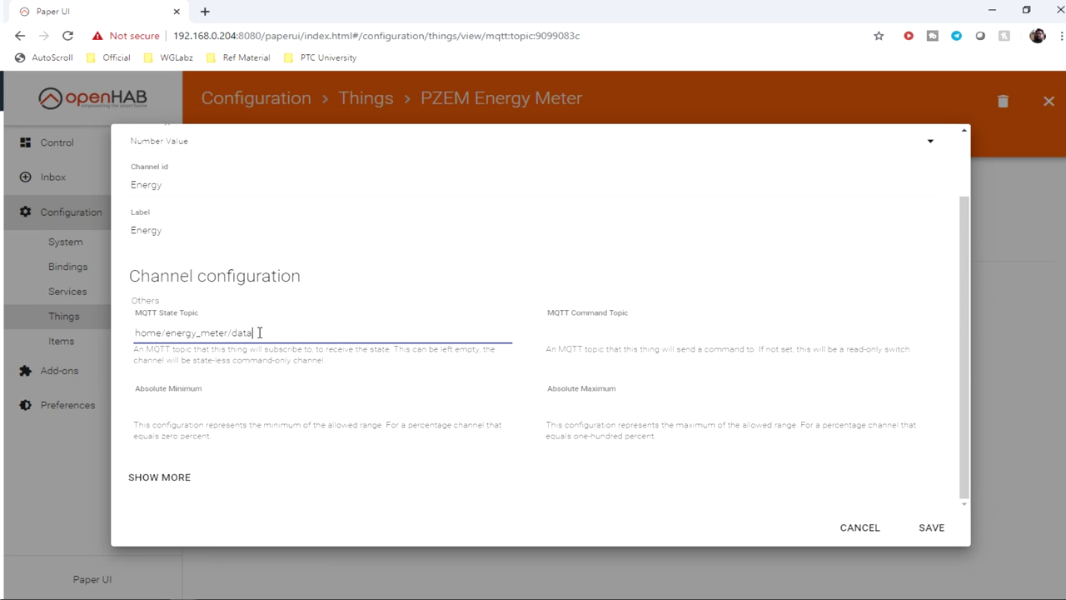
{"action": "left_click_drag", "start_coordinate": [259, 332], "coordinate": [127, 337]}
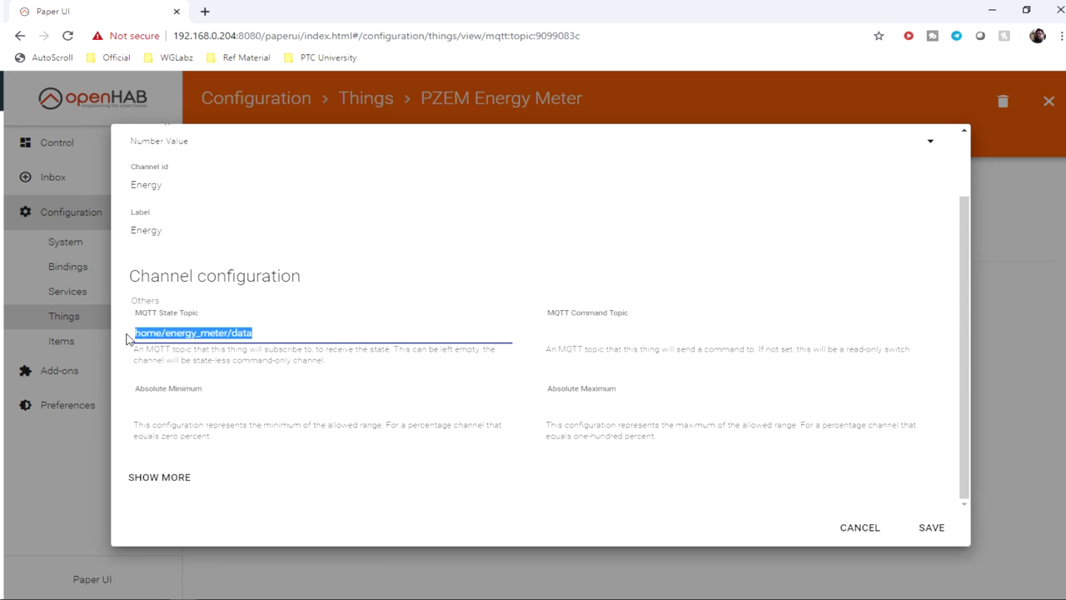
Step: Paste JSONPATH:$.POWER as the incoming transformation and delete POWER
{"action": "left_click", "coordinate": [181, 474]}
{"action": "scroll", "coordinate": [225, 462], "scroll_direction": "down", "scroll_amount": 1}
{"action": "scroll", "coordinate": [235, 456], "scroll_direction": "down", "scroll_amount": 1}
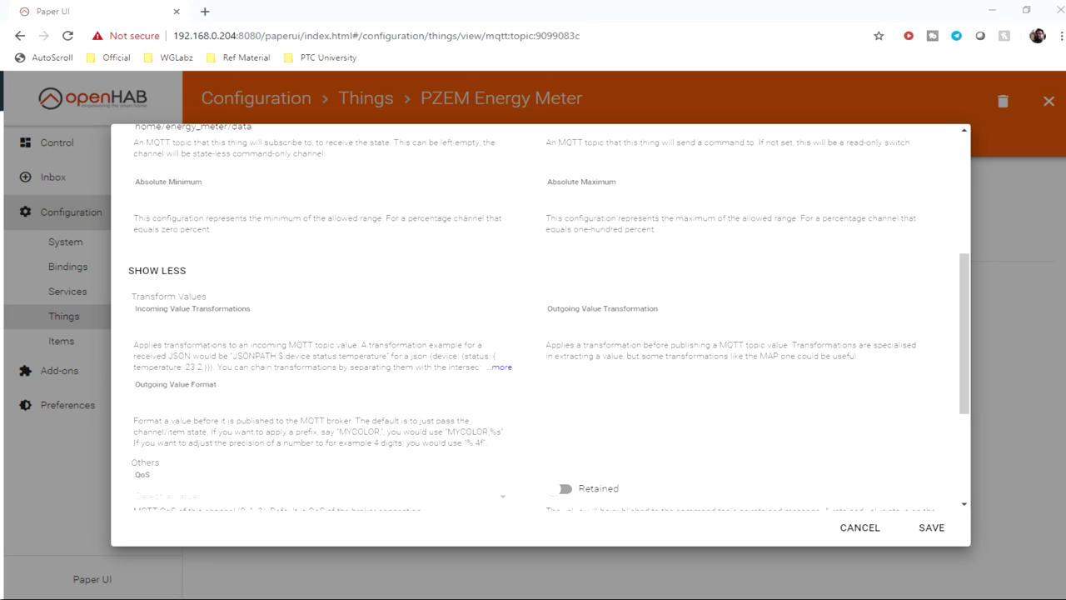
{"action": "left_click", "coordinate": [197, 329]}
{"action": "type", "text": "JSONPATH:$.POWER"}
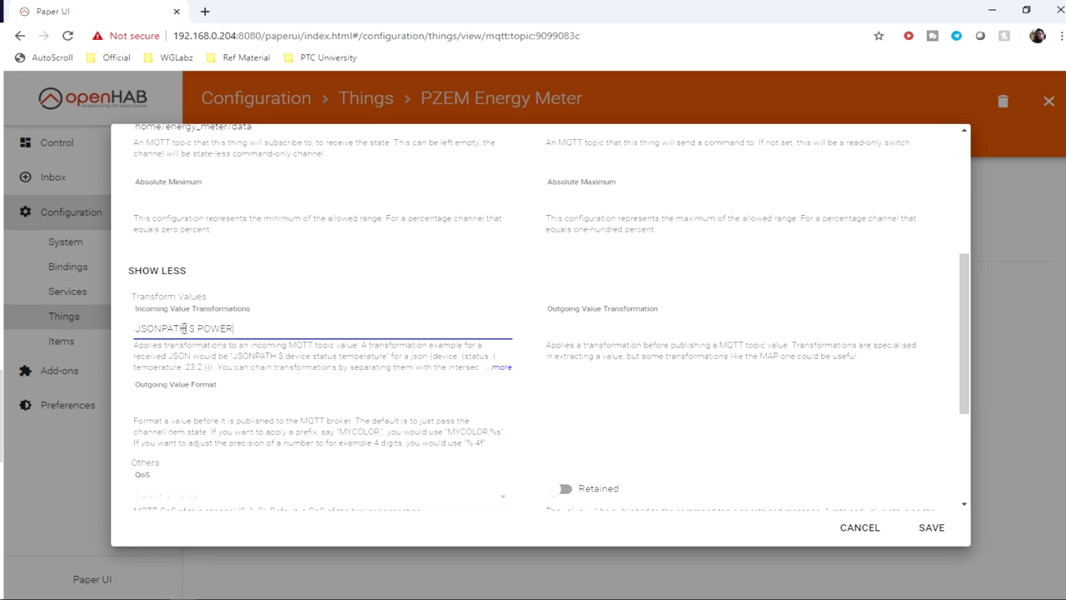
{"action": "left_click_drag", "start_coordinate": [187, 328], "coordinate": [117, 334]}
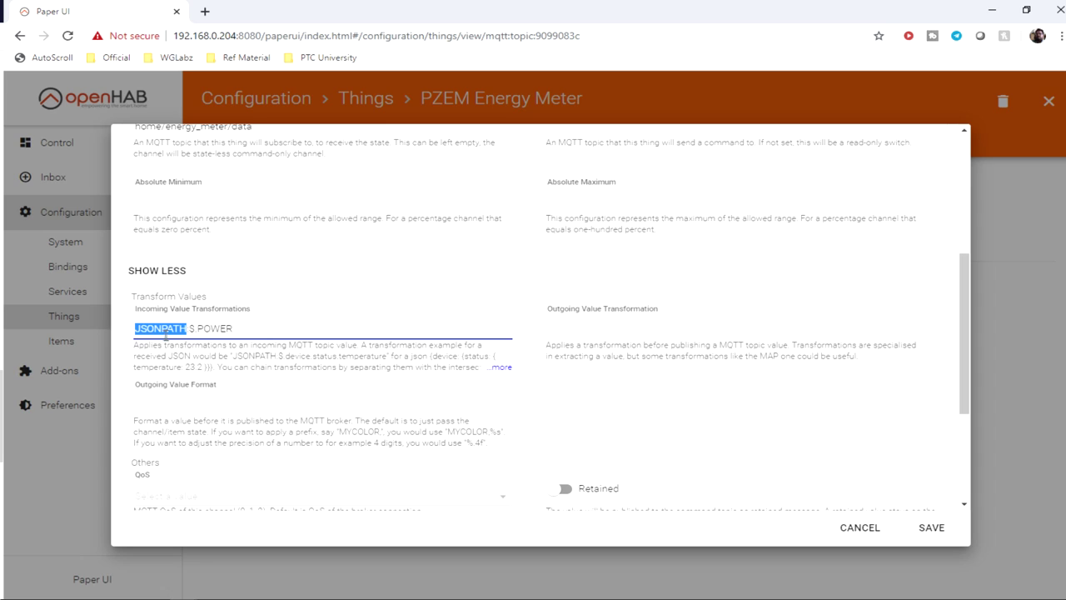
{"action": "double_click", "coordinate": [191, 329]}
{"action": "left_click_drag", "start_coordinate": [198, 330], "coordinate": [257, 332]}
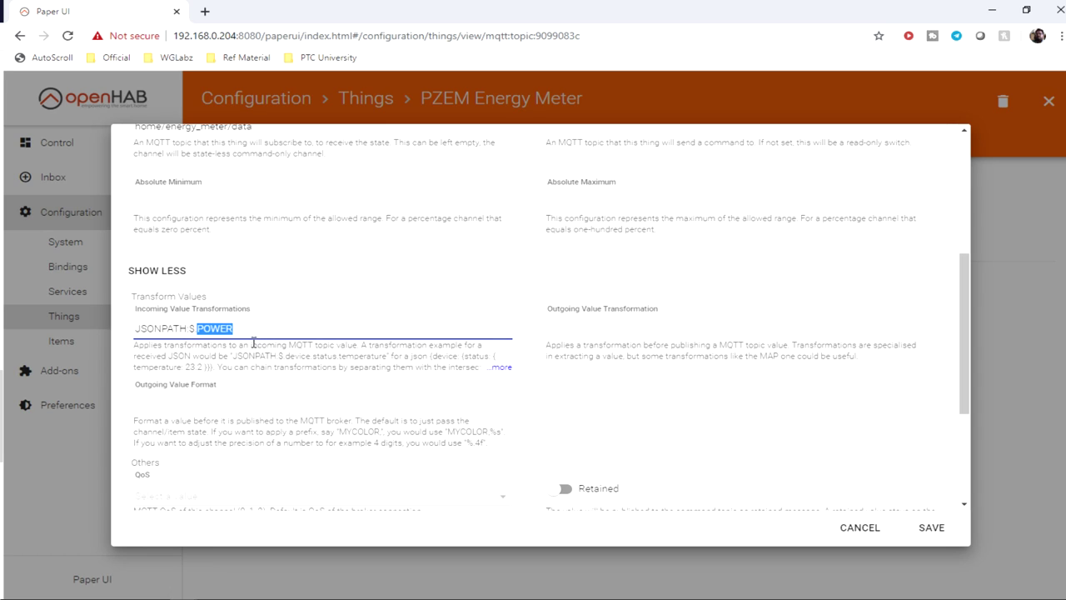
{"action": "key", "text": "BackSpace"}
Step: Complete the transformation as JSONPATH:$.ENERGY using the key from mqtt-spy and save the channel
{"action": "key", "text": "alt+Tab"}
{"action": "double_click", "coordinate": [379, 334]}
{"action": "key", "text": "ctrl+c"}
{"action": "key", "text": "alt+Tab"}
{"action": "key", "text": "ctrl+v"}
{"action": "scroll", "coordinate": [390, 388], "scroll_direction": "down", "scroll_amount": 3}
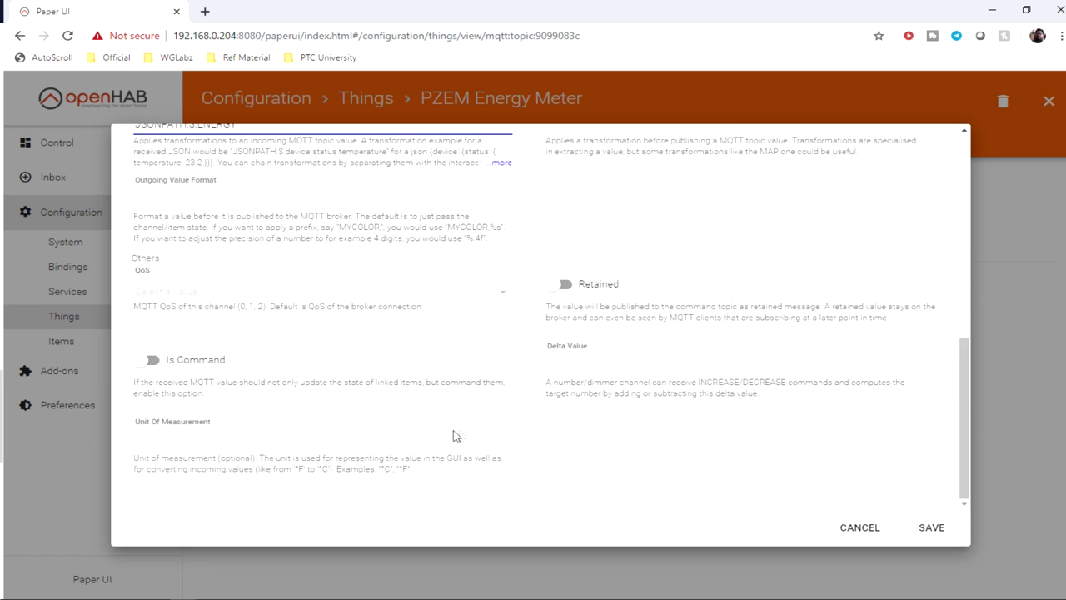
{"action": "left_click", "coordinate": [928, 528]}
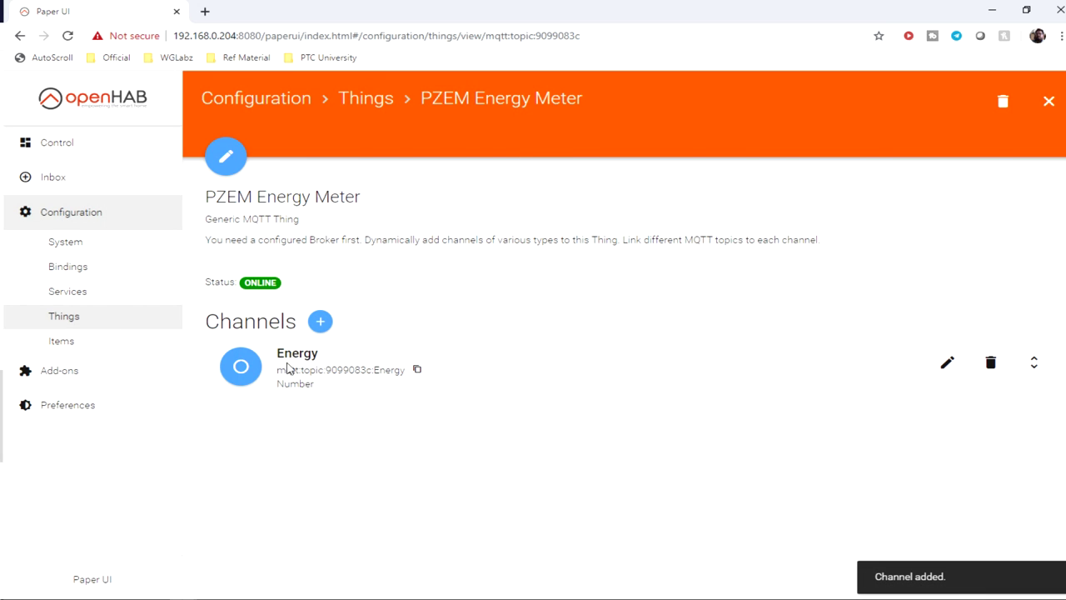
{"action": "left_click", "coordinate": [320, 325]}
Step: Create a Number Value channel with id and label Power
{"action": "left_click", "coordinate": [436, 315]}
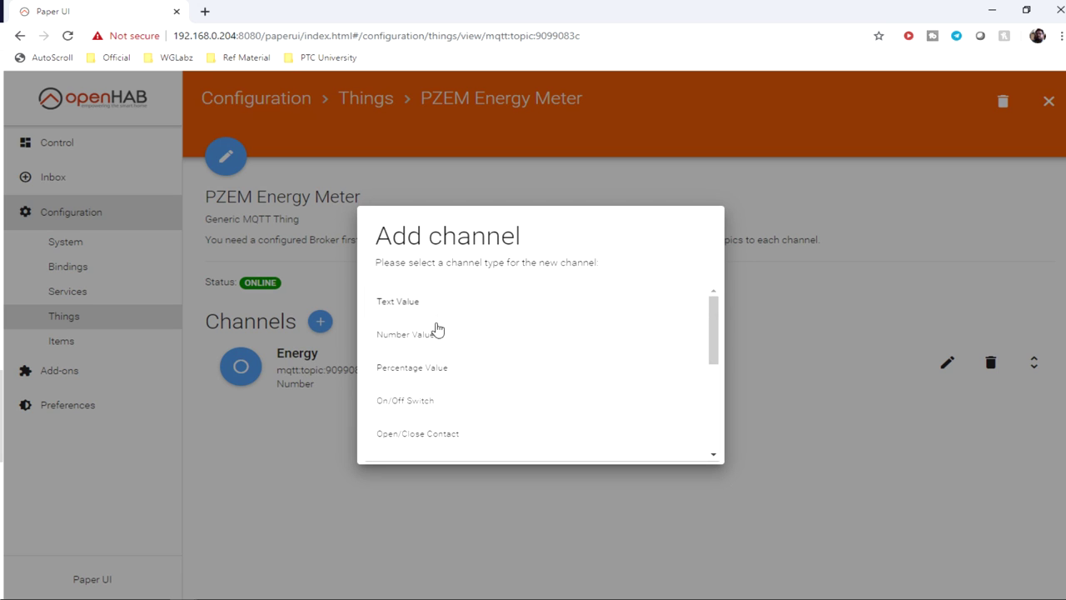
{"action": "left_click", "coordinate": [425, 337]}
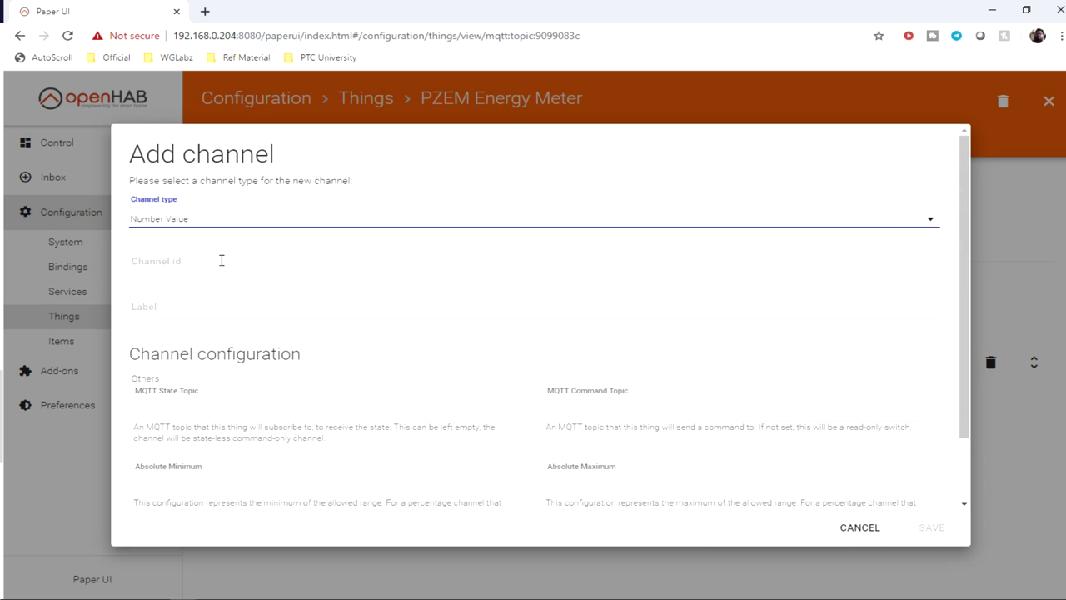
{"action": "left_click", "coordinate": [184, 258]}
{"action": "type", "text": "Power"}
{"action": "key", "text": "Tab"}
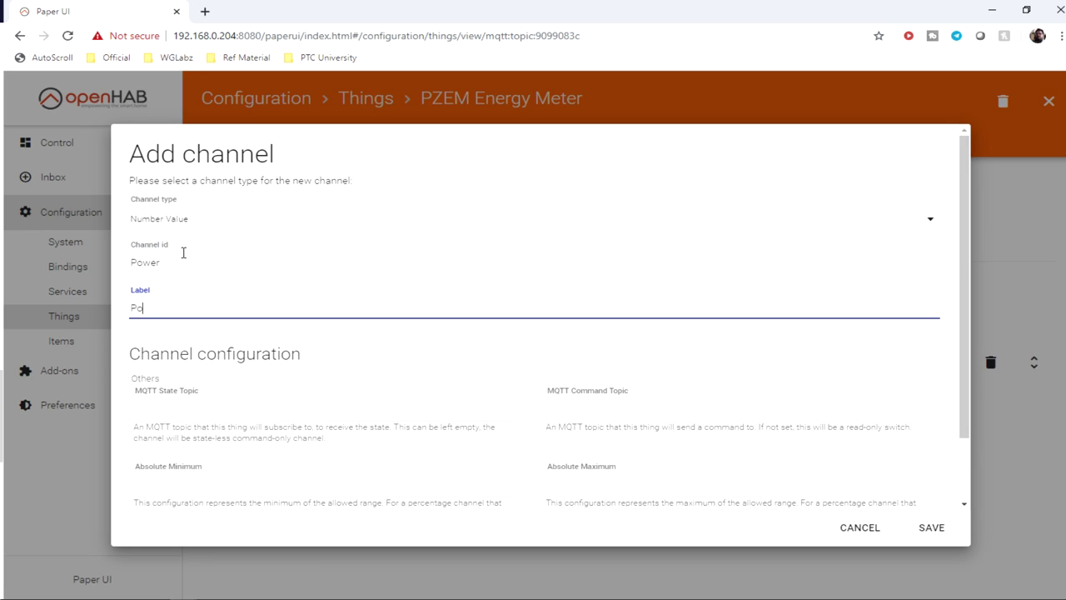
{"action": "key", "text": "Tab"}
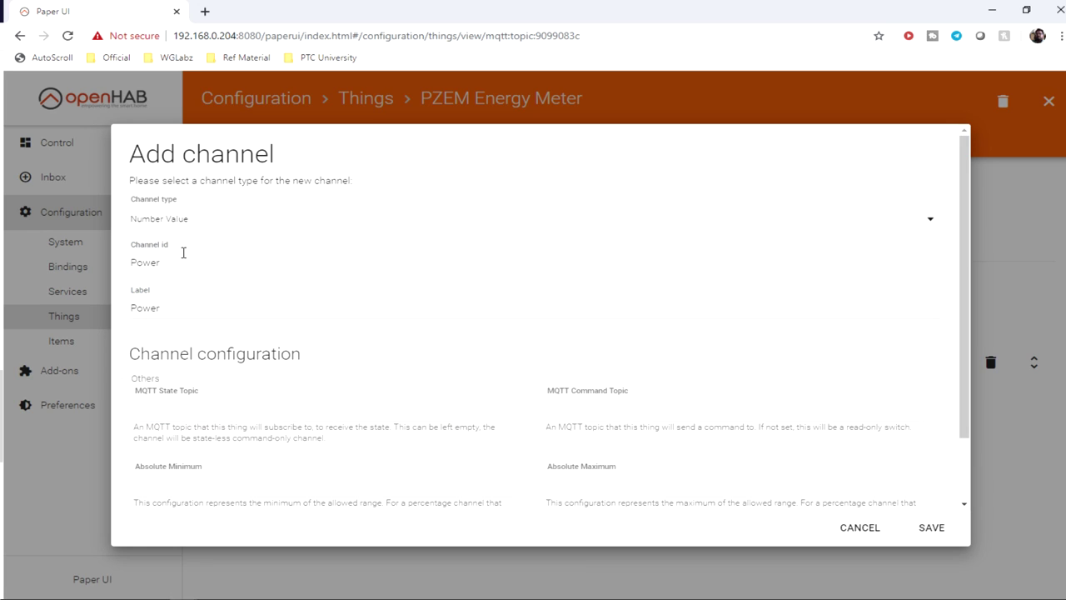
Step: Set the state topic to home/energy_meter/data, copied from mqtt-spy
{"action": "left_click", "coordinate": [212, 400]}
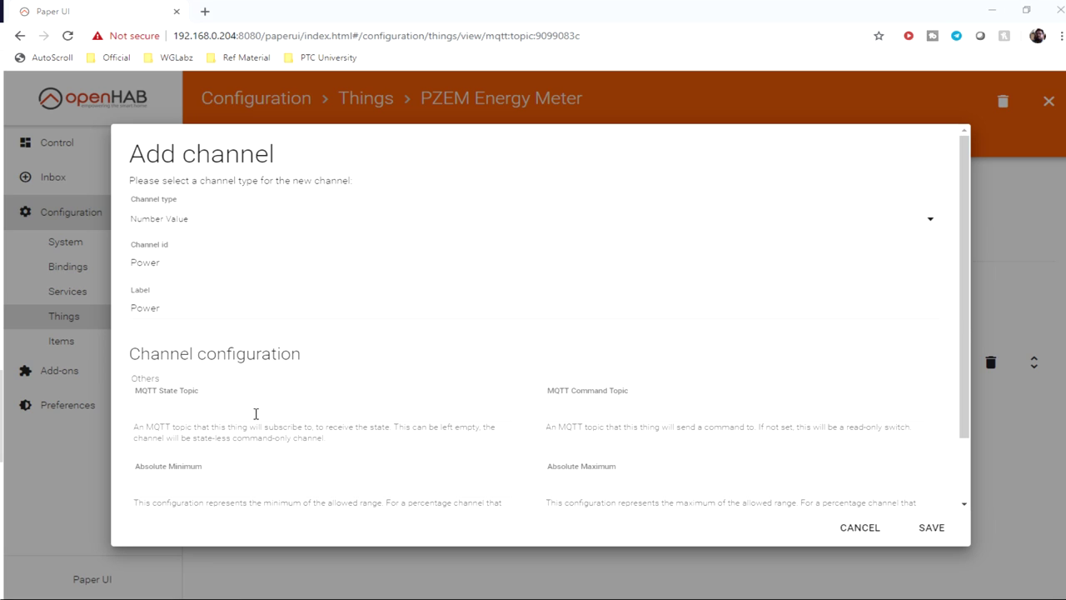
{"action": "triple_click", "coordinate": [340, 316]}
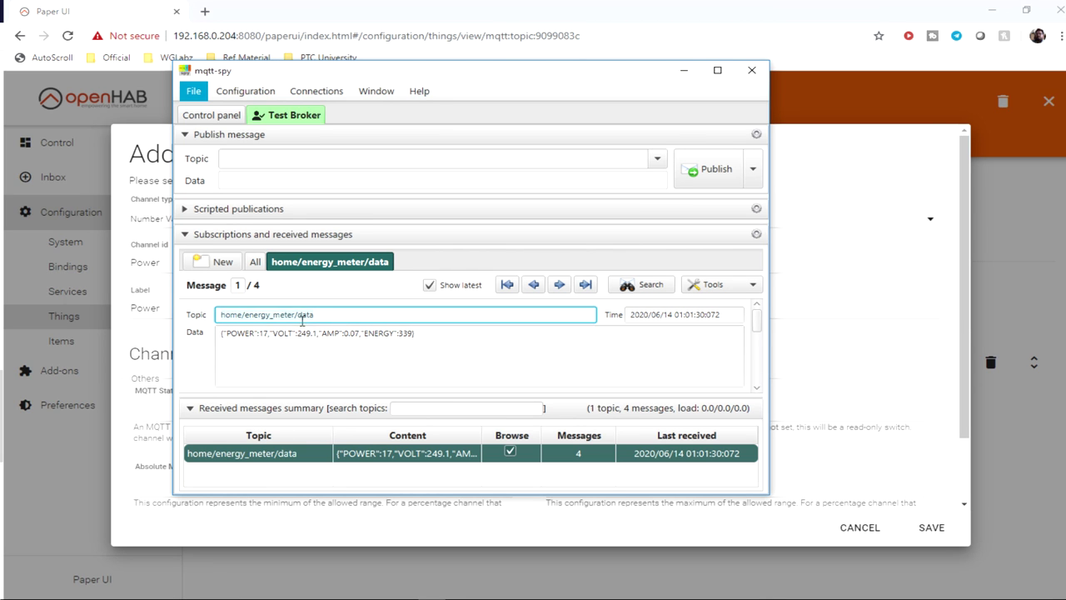
{"action": "key", "text": "ctrl+c"}
{"action": "key", "text": "alt+Tab"}
{"action": "key", "text": "ctrl+v"}
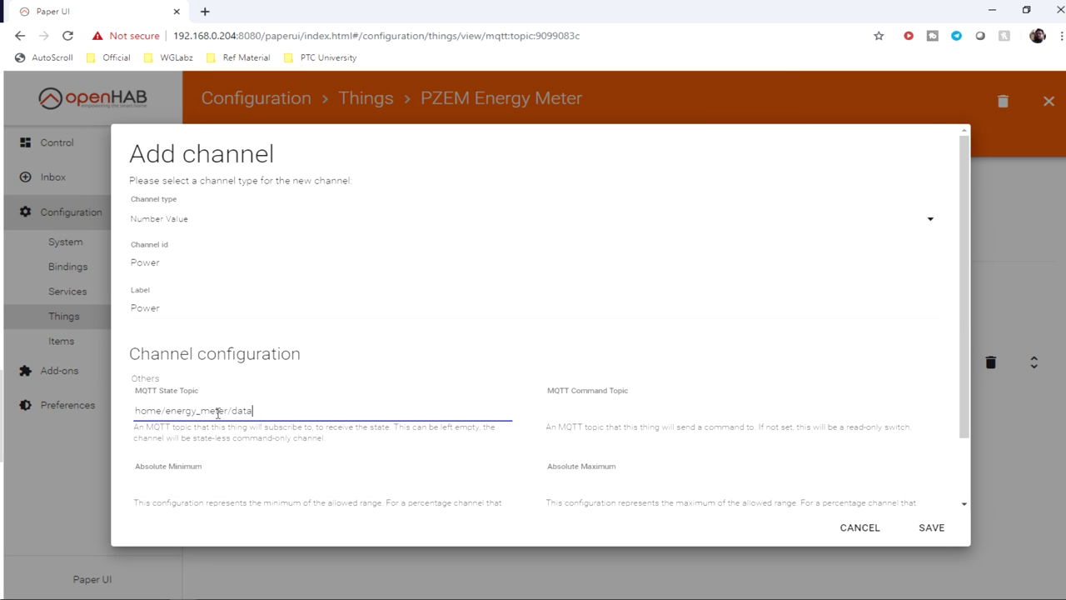
{"action": "scroll", "coordinate": [289, 421], "scroll_direction": "down", "scroll_amount": 1}
Step: Enter a JSONPATH:$. incoming transformation and save the Power channel
{"action": "left_click", "coordinate": [138, 476]}
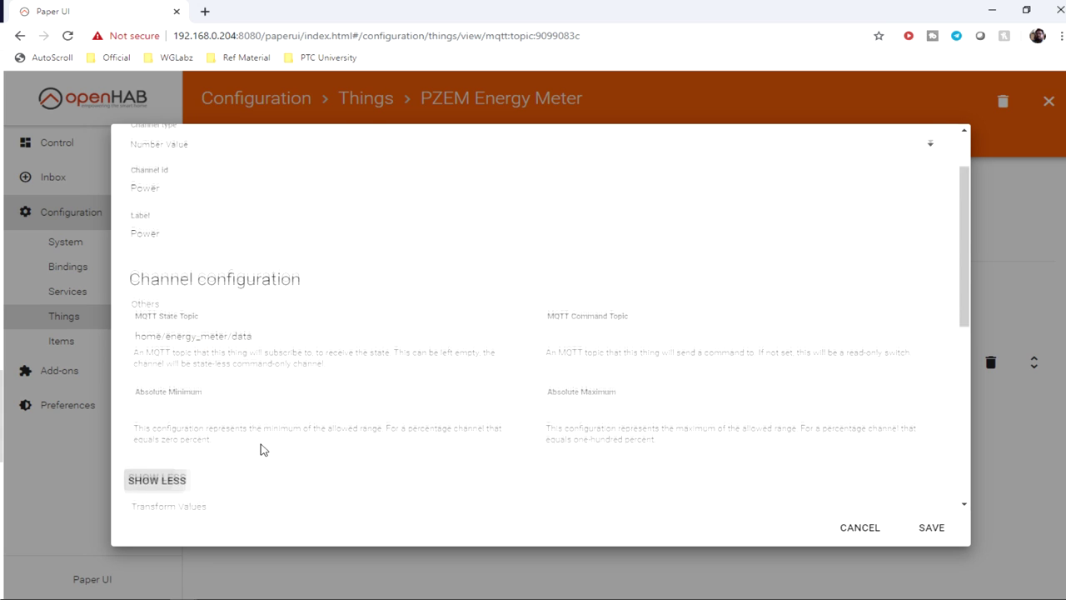
{"action": "scroll", "coordinate": [150, 379], "scroll_direction": "down", "scroll_amount": 3}
{"action": "left_click", "coordinate": [164, 326]}
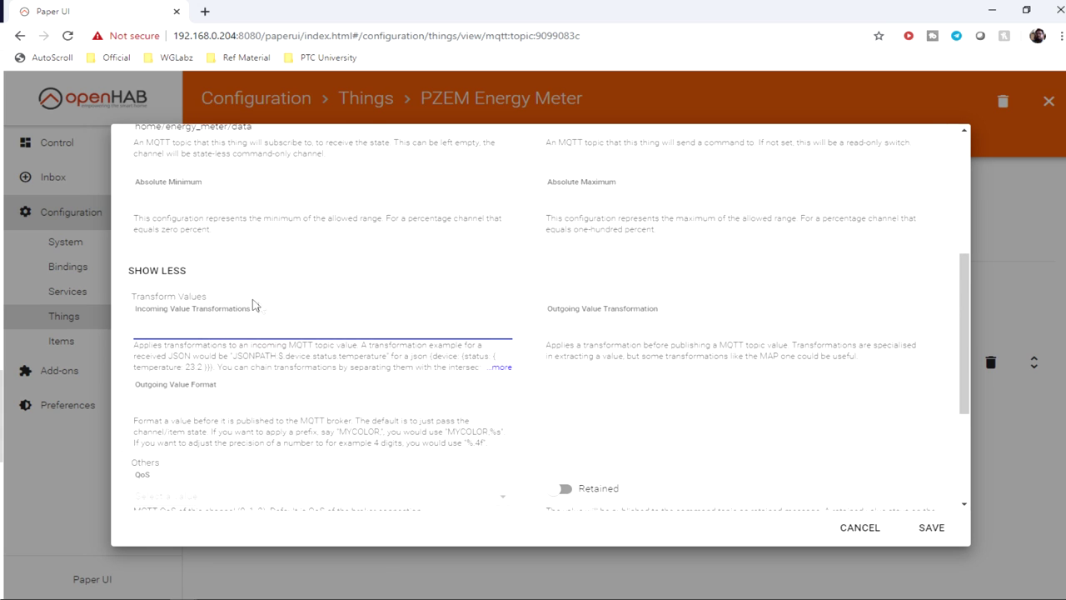
{"action": "left_click_drag", "start_coordinate": [242, 355], "coordinate": [284, 356]}
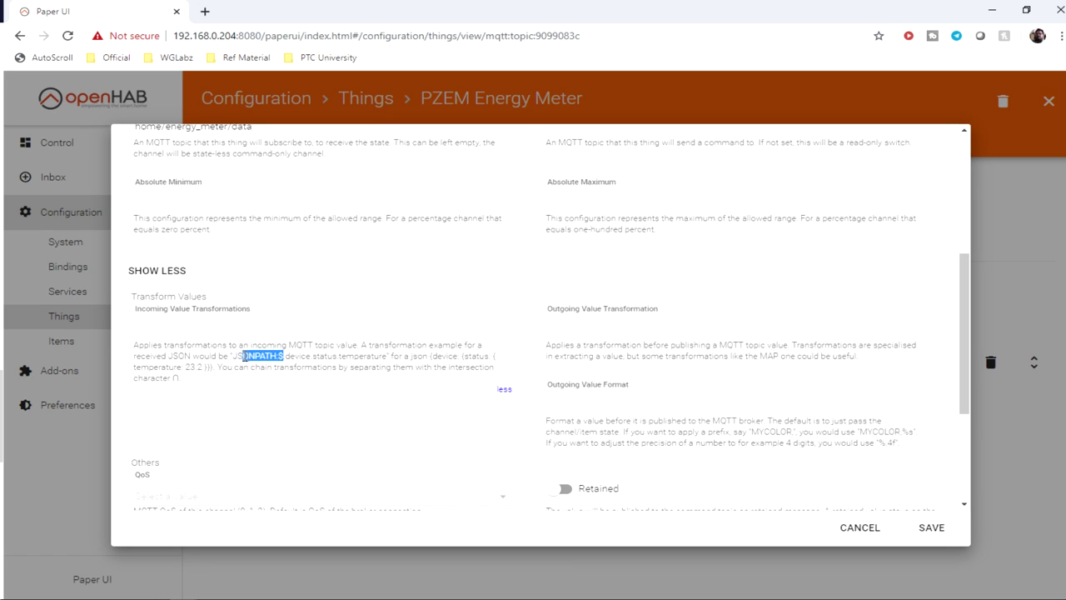
{"action": "left_click", "coordinate": [147, 326]}
{"action": "left_click_drag", "start_coordinate": [233, 356], "coordinate": [372, 340]}
{"action": "type", "text": "."}
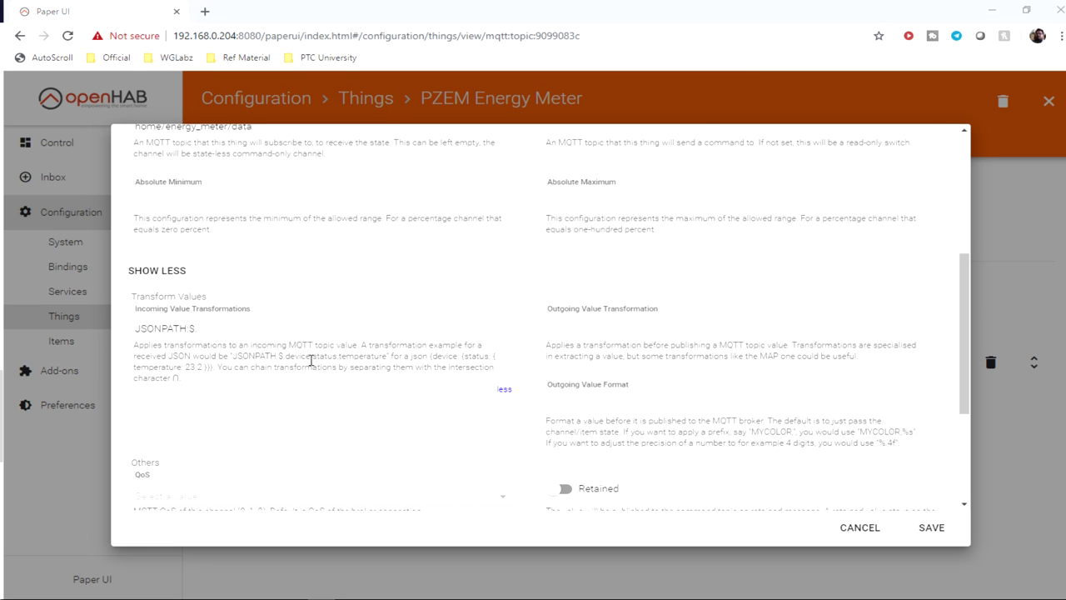
{"action": "scroll", "coordinate": [253, 389], "scroll_direction": "down", "scroll_amount": 3}
{"action": "left_click", "coordinate": [931, 527]}
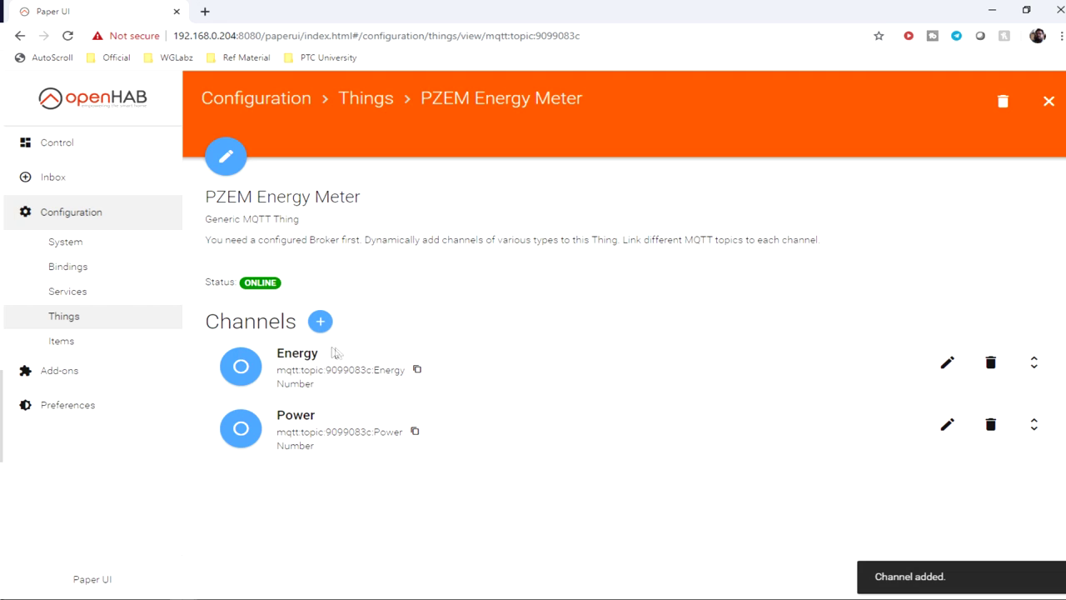
{"action": "left_click", "coordinate": [319, 319]}
Step: Create a Number Value channel with id and label Voltage
{"action": "left_click", "coordinate": [408, 348]}
{"action": "left_click", "coordinate": [408, 350]}
{"action": "left_click", "coordinate": [159, 265]}
{"action": "type", "text": "Voltage"}
{"action": "key", "text": "Tab"}
{"action": "type", "text": "Voltage"}
{"action": "scroll", "coordinate": [143, 482], "scroll_direction": "down", "scroll_amount": 2}
{"action": "key", "text": "Tab"}
Step: Give Voltage the home/energy_meter/data state topic and a JSONPATH:$ transformation, then save
{"action": "key", "text": "alt+Tab"}
{"action": "left_click_drag", "start_coordinate": [220, 314], "coordinate": [326, 315]}
{"action": "key", "text": "ctrl+c"}
{"action": "key", "text": "alt+Tab"}
{"action": "key", "text": "ctrl+v"}
{"action": "left_click", "coordinate": [161, 478]}
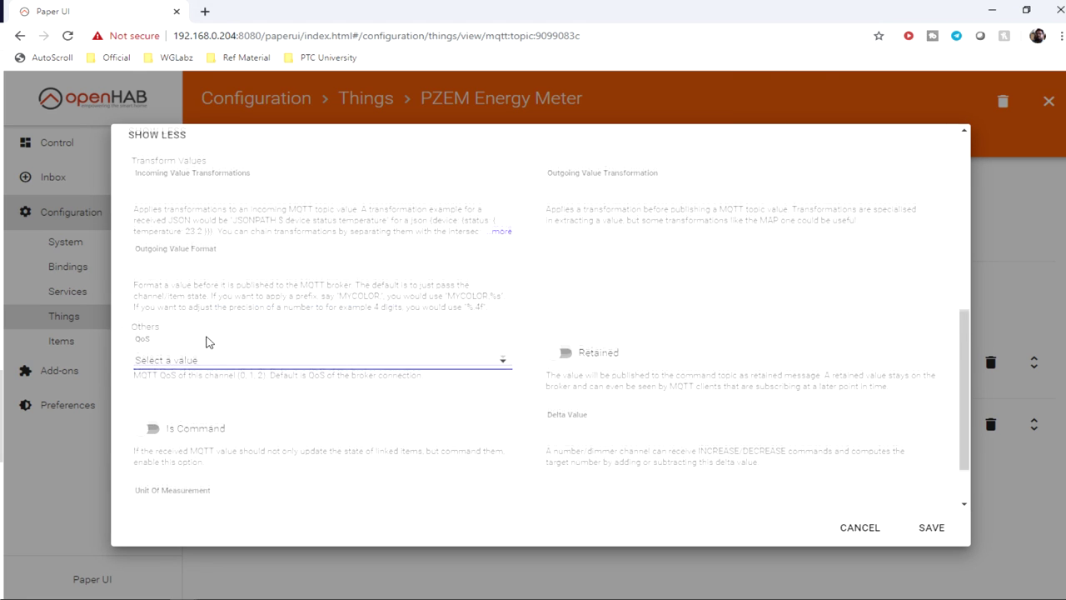
{"action": "scroll", "coordinate": [204, 339], "scroll_direction": "up", "scroll_amount": 3}
{"action": "left_click_drag", "start_coordinate": [233, 357], "coordinate": [287, 357]}
{"action": "key", "text": "ctrl+c"}
{"action": "left_click", "coordinate": [275, 331]}
{"action": "key", "text": "ctrl+v"}
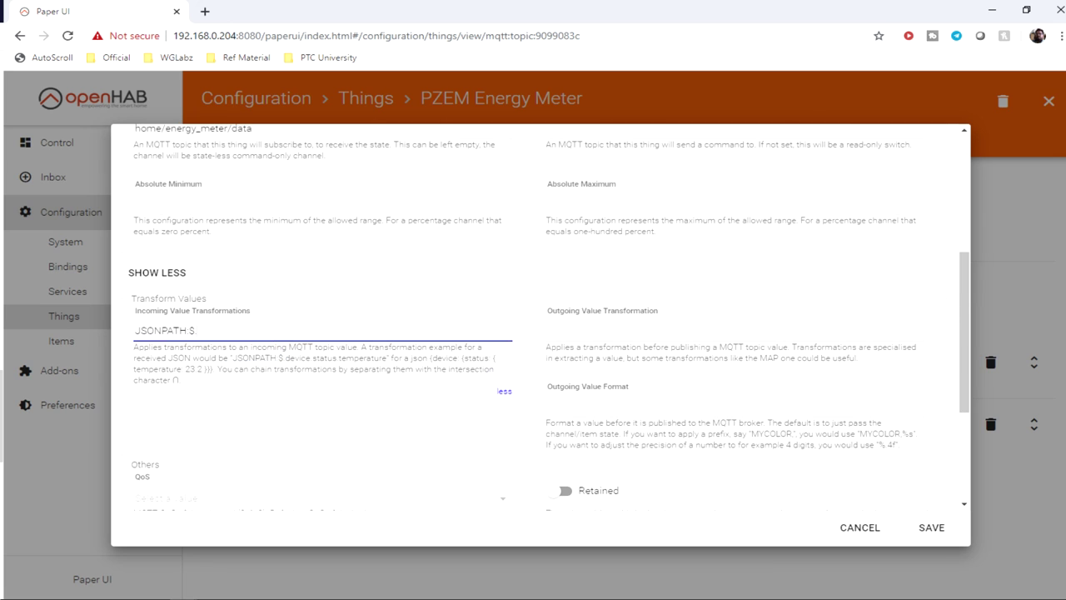
{"action": "key", "text": "Return"}
Step: Start another channel with id and label Current
{"action": "left_click", "coordinate": [323, 318]}
{"action": "left_click", "coordinate": [196, 264]}
{"action": "type", "text": "Current"}
{"action": "double_click", "coordinate": [199, 265]}
{"action": "key", "text": "ctrl+c"}
{"action": "key", "text": "Tab"}
{"action": "key", "text": "ctrl+v"}
{"action": "key", "text": "Tab"}
Step: Give Current the home/energy_meter/data topic and JSONPATH:$.current transformation, then save
{"action": "key", "text": "alt+Tab"}
{"action": "key", "text": "alt+Tab"}
{"action": "key", "text": "ctrl+v"}
{"action": "scroll", "coordinate": [230, 414], "scroll_direction": "down", "scroll_amount": 1}
{"action": "scroll", "coordinate": [230, 414], "scroll_direction": "down", "scroll_amount": 4}
{"action": "scroll", "coordinate": [275, 286], "scroll_direction": "up", "scroll_amount": 1}
{"action": "left_click_drag", "start_coordinate": [232, 287], "coordinate": [290, 287]}
{"action": "key", "text": "ctrl+c"}
{"action": "left_click", "coordinate": [275, 260]}
{"action": "key", "text": "ctrl+v"}
{"action": "type", "text": ".current"}
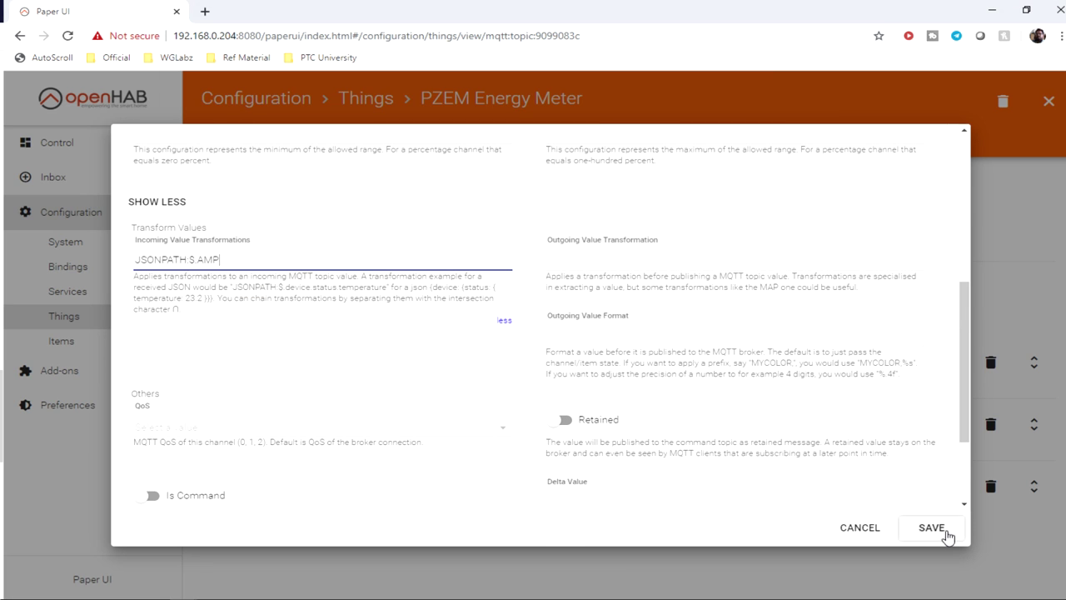
{"action": "left_click", "coordinate": [931, 527]}
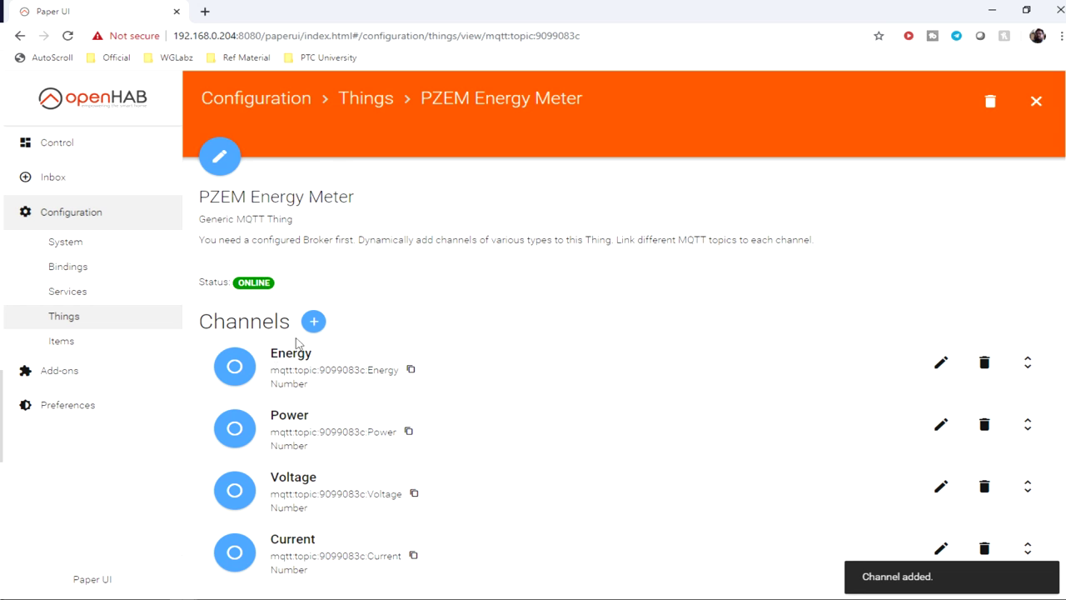
Step: Start linking the Energy channel to a new item with the Default profile
{"action": "left_click", "coordinate": [243, 379]}
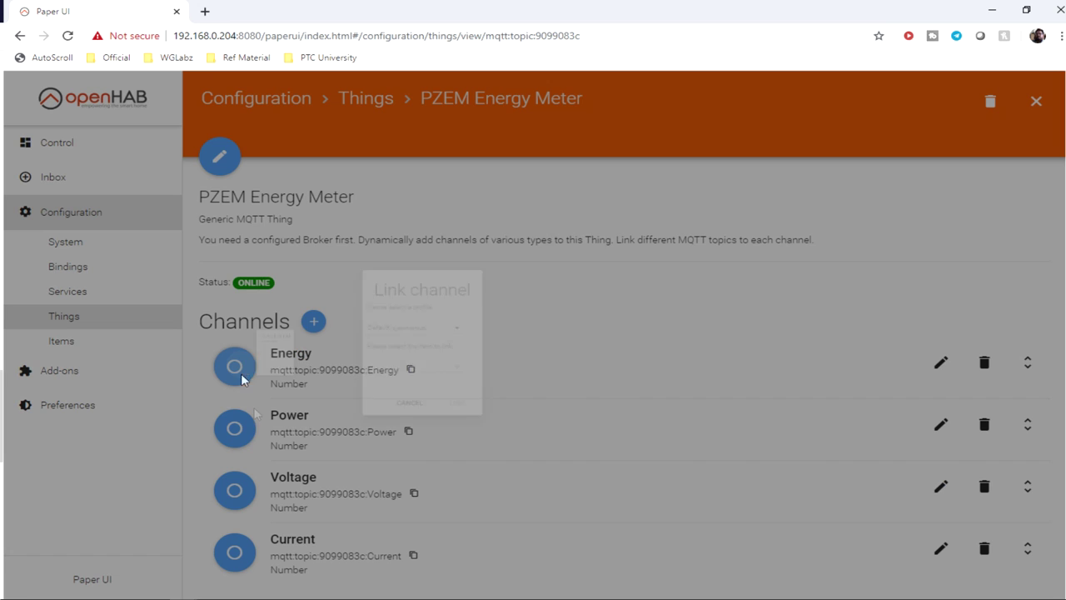
{"action": "left_click", "coordinate": [557, 314]}
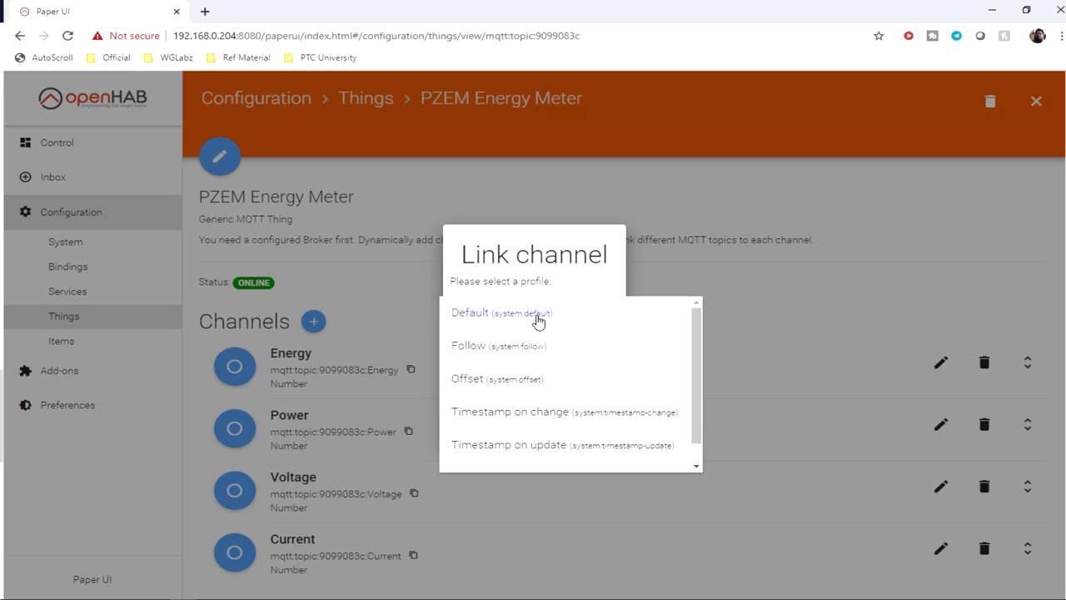
{"action": "left_click", "coordinate": [538, 321]}
{"action": "left_click", "coordinate": [523, 369]}
{"action": "left_click", "coordinate": [525, 370]}
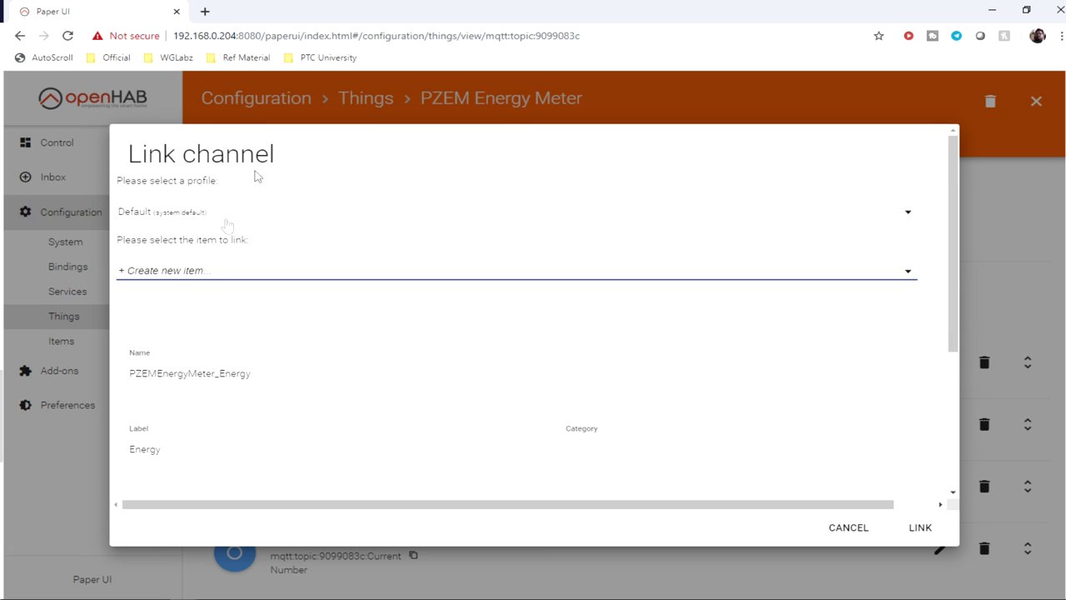
{"action": "left_click", "coordinate": [204, 282]}
{"action": "left_click", "coordinate": [227, 219]}
{"action": "left_click", "coordinate": [248, 383]}
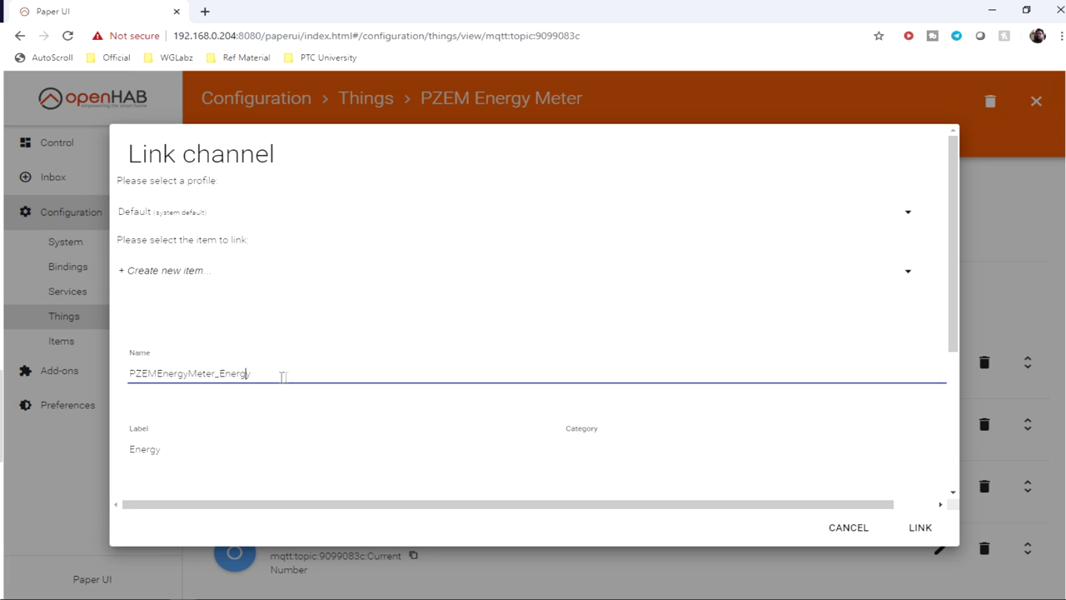
{"action": "left_click_drag", "start_coordinate": [283, 377], "coordinate": [220, 375]}
{"action": "scroll", "coordinate": [300, 423], "scroll_direction": "down", "scroll_amount": 3}
{"action": "scroll", "coordinate": [411, 438], "scroll_direction": "up", "scroll_amount": 1}
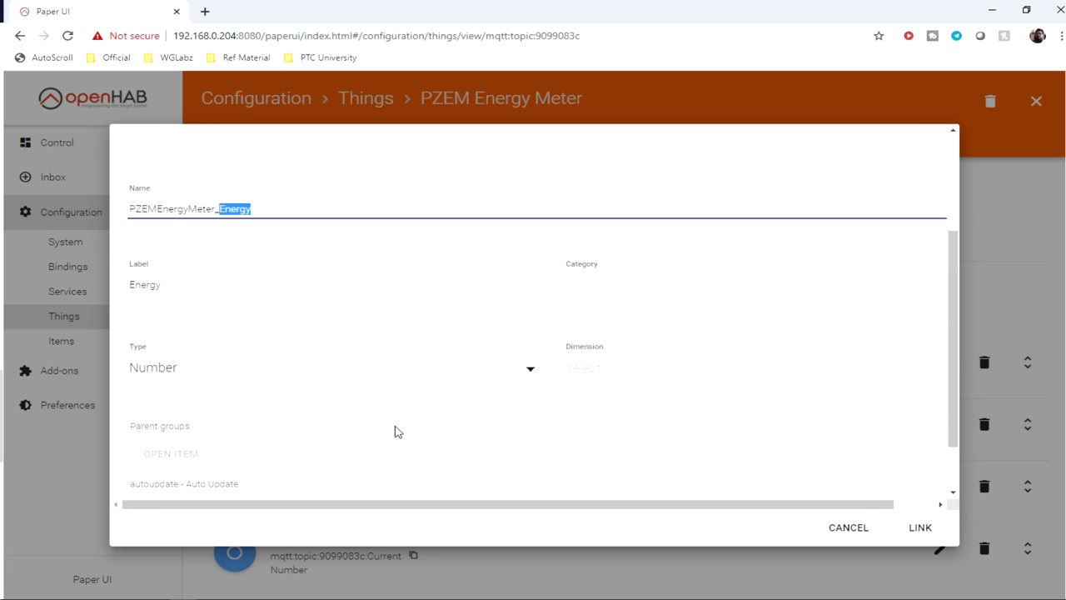
Step: Set the new PZEMEnergyMeter_Energy item's dimension to Energy and link it
{"action": "left_click", "coordinate": [631, 282]}
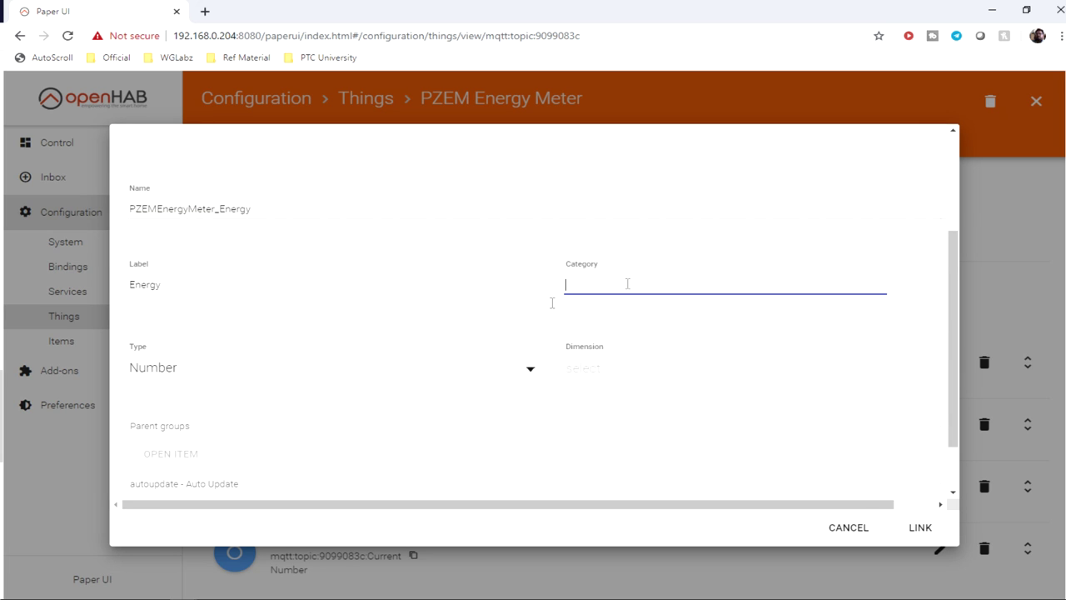
{"action": "left_click", "coordinate": [610, 374]}
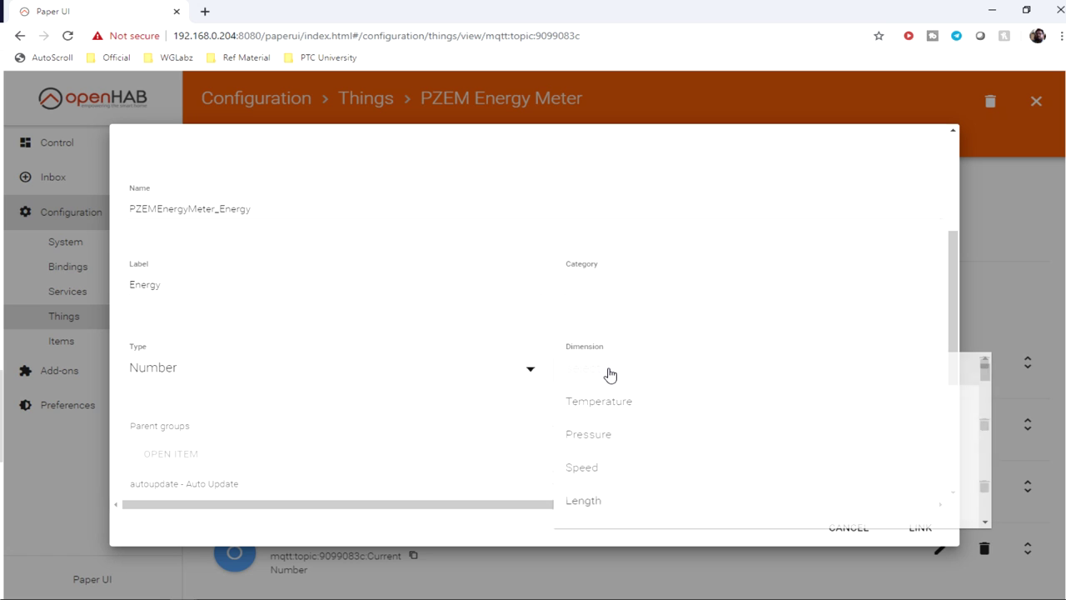
{"action": "scroll", "coordinate": [626, 412], "scroll_direction": "down", "scroll_amount": 2}
{"action": "scroll", "coordinate": [624, 430], "scroll_direction": "up", "scroll_amount": 1}
{"action": "scroll", "coordinate": [625, 430], "scroll_direction": "down", "scroll_amount": 3}
{"action": "scroll", "coordinate": [625, 430], "scroll_direction": "down", "scroll_amount": 3}
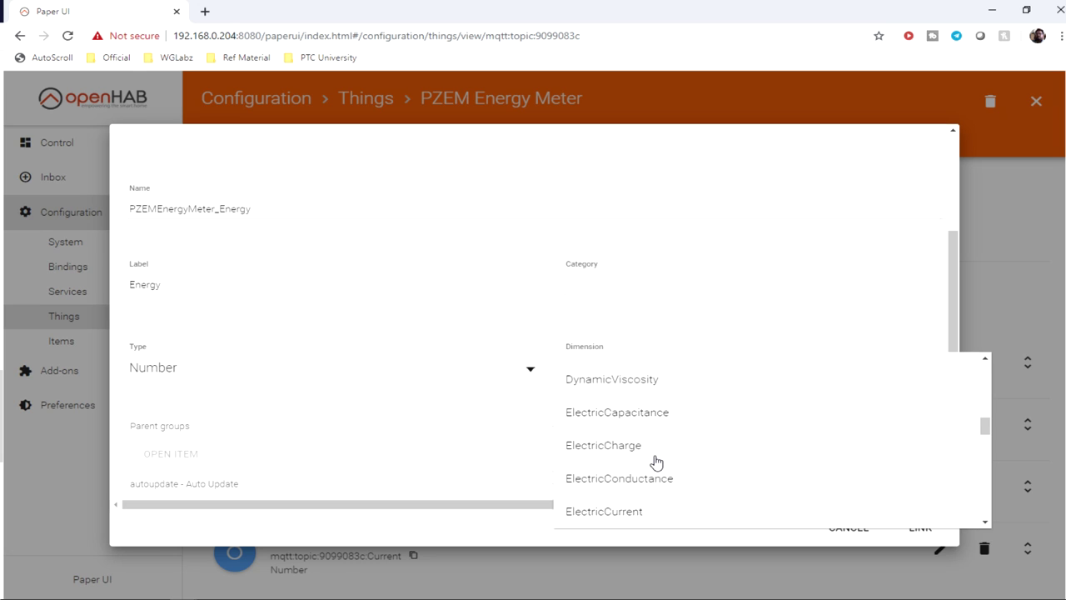
{"action": "scroll", "coordinate": [655, 462], "scroll_direction": "down", "scroll_amount": 1}
{"action": "scroll", "coordinate": [656, 462], "scroll_direction": "down", "scroll_amount": 1}
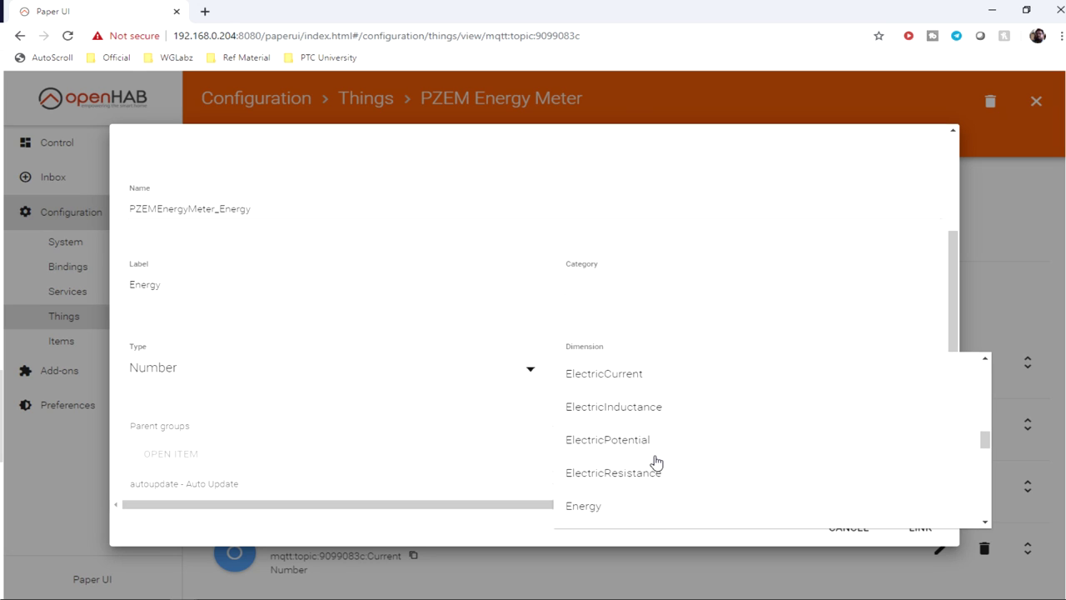
{"action": "scroll", "coordinate": [655, 462], "scroll_direction": "up", "scroll_amount": 1}
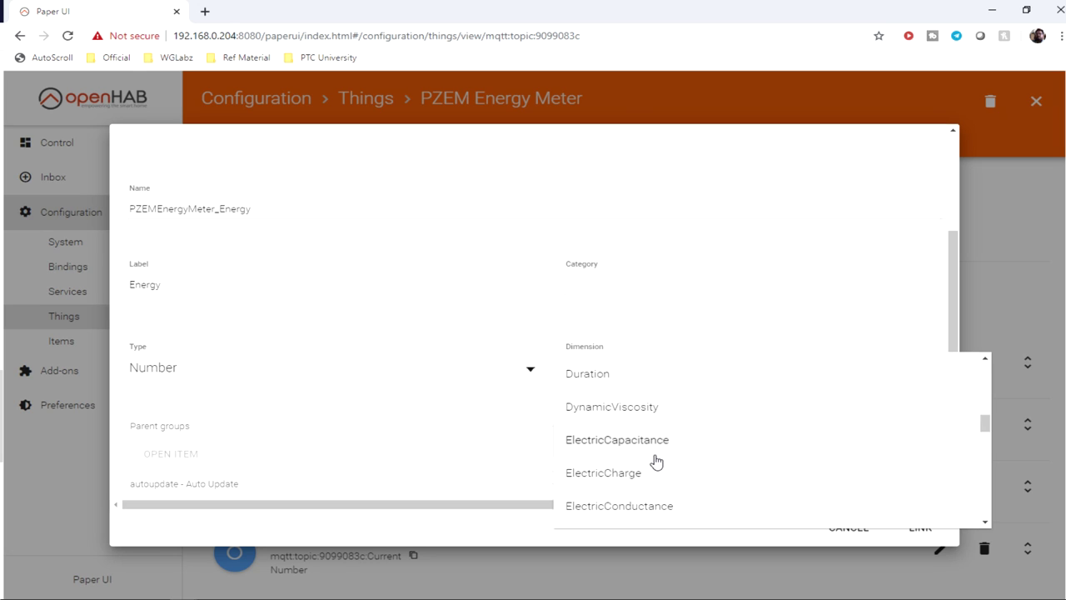
{"action": "scroll", "coordinate": [656, 460], "scroll_direction": "down", "scroll_amount": 5}
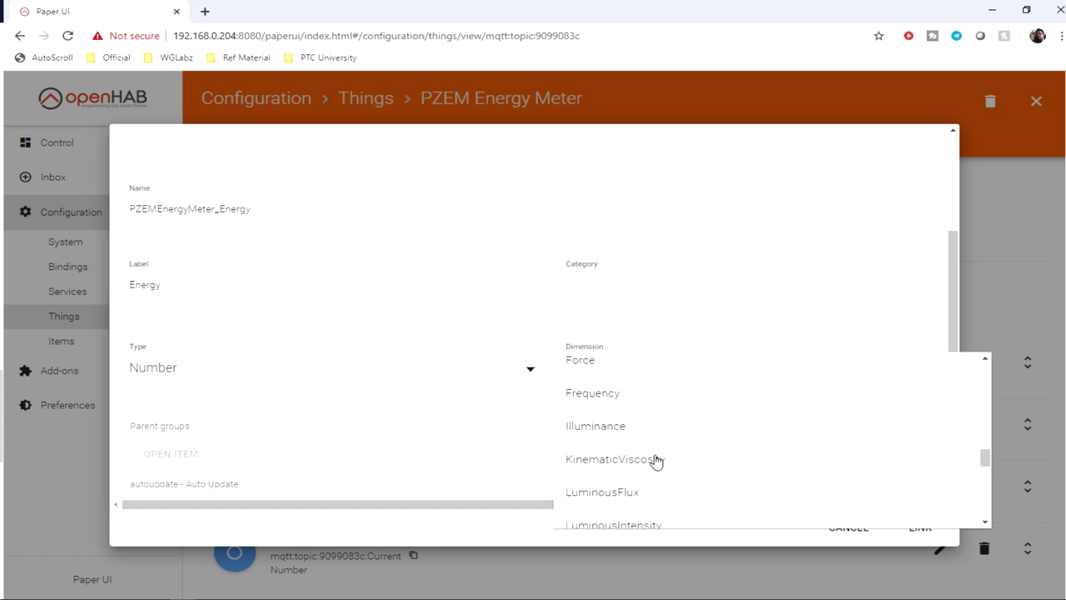
{"action": "scroll", "coordinate": [656, 460], "scroll_direction": "up", "scroll_amount": 3}
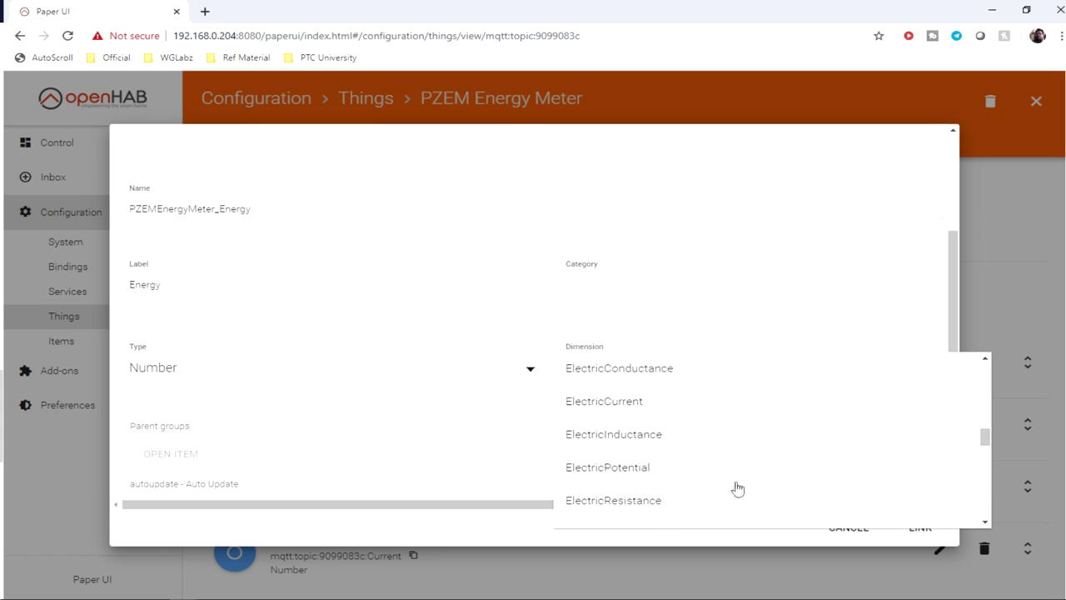
{"action": "scroll", "coordinate": [735, 488], "scroll_direction": "down", "scroll_amount": 1}
{"action": "scroll", "coordinate": [733, 488], "scroll_direction": "up", "scroll_amount": 1}
{"action": "scroll", "coordinate": [720, 488], "scroll_direction": "down", "scroll_amount": 1}
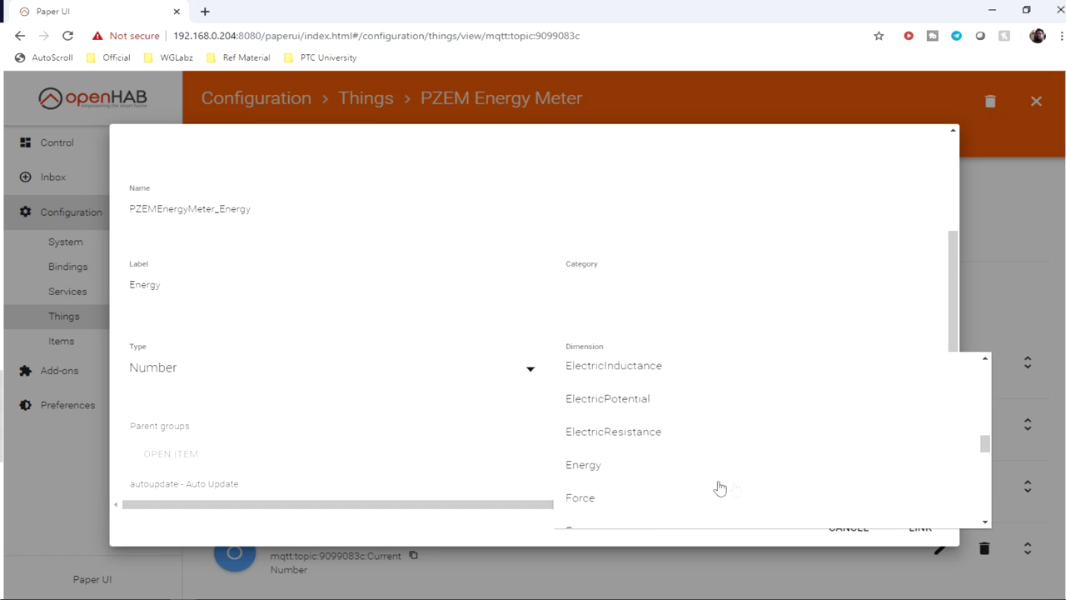
{"action": "left_click", "coordinate": [607, 468]}
{"action": "scroll", "coordinate": [411, 433], "scroll_direction": "down", "scroll_amount": 2}
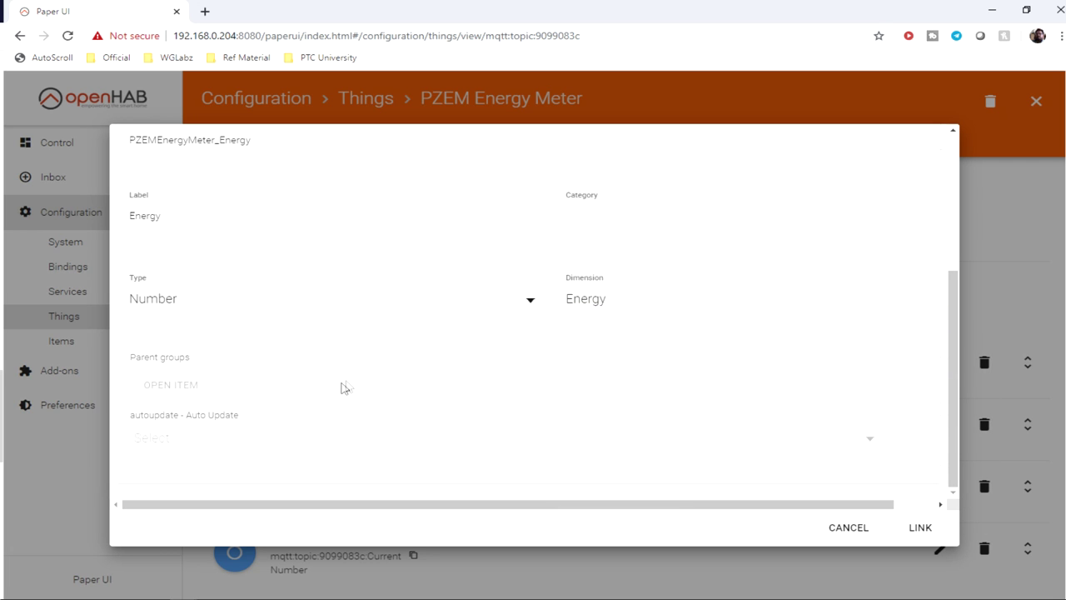
{"action": "scroll", "coordinate": [435, 391], "scroll_direction": "up", "scroll_amount": 4}
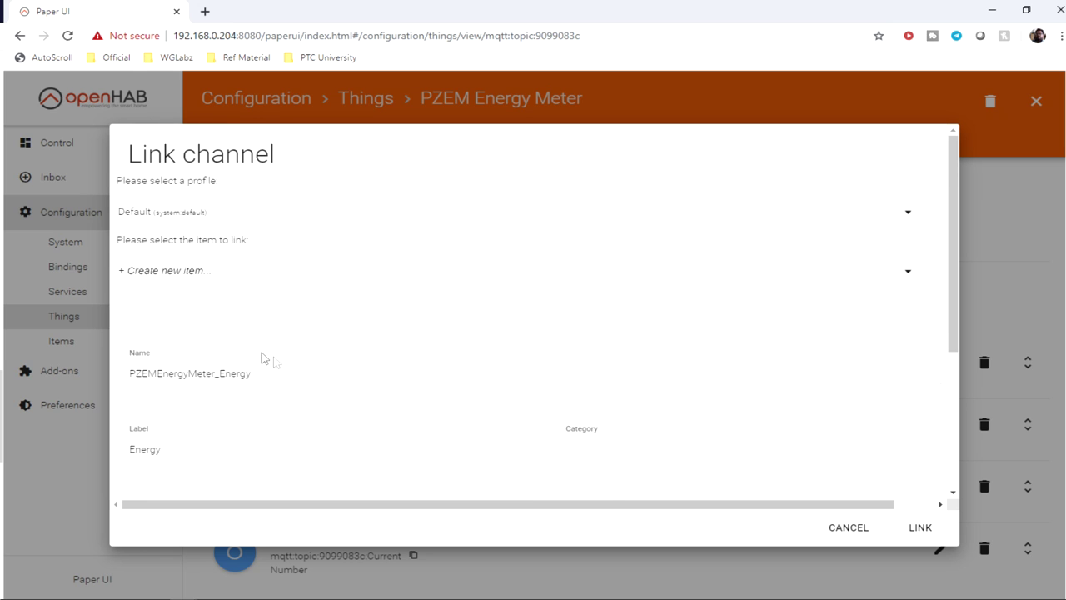
{"action": "scroll", "coordinate": [718, 447], "scroll_direction": "down", "scroll_amount": 2}
{"action": "left_click", "coordinate": [924, 532]}
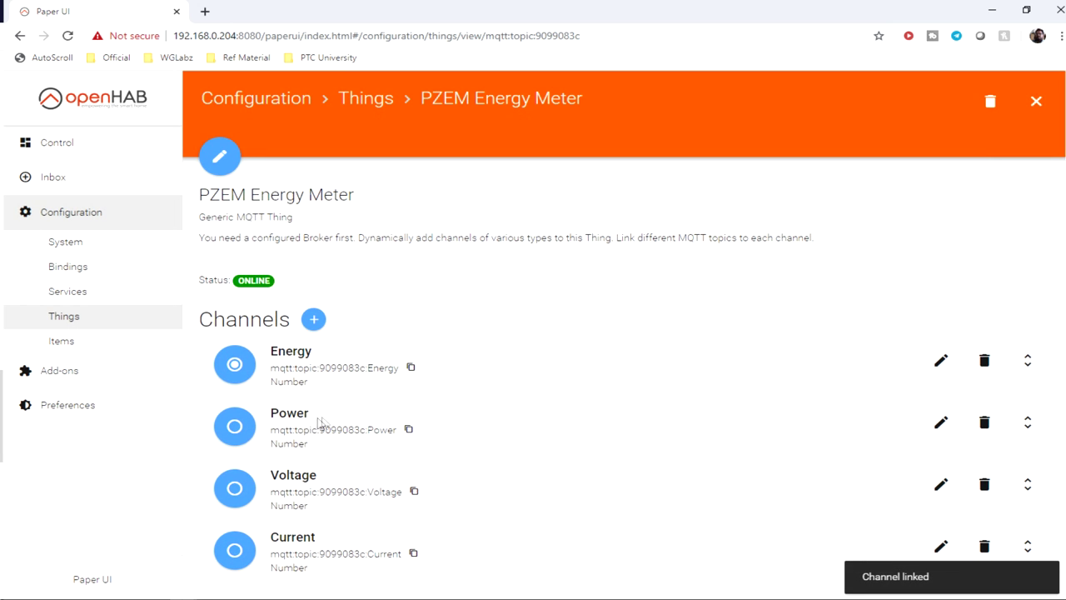
Step: Link the Power channel to a new Number item with Power dimension
{"action": "left_click", "coordinate": [238, 427]}
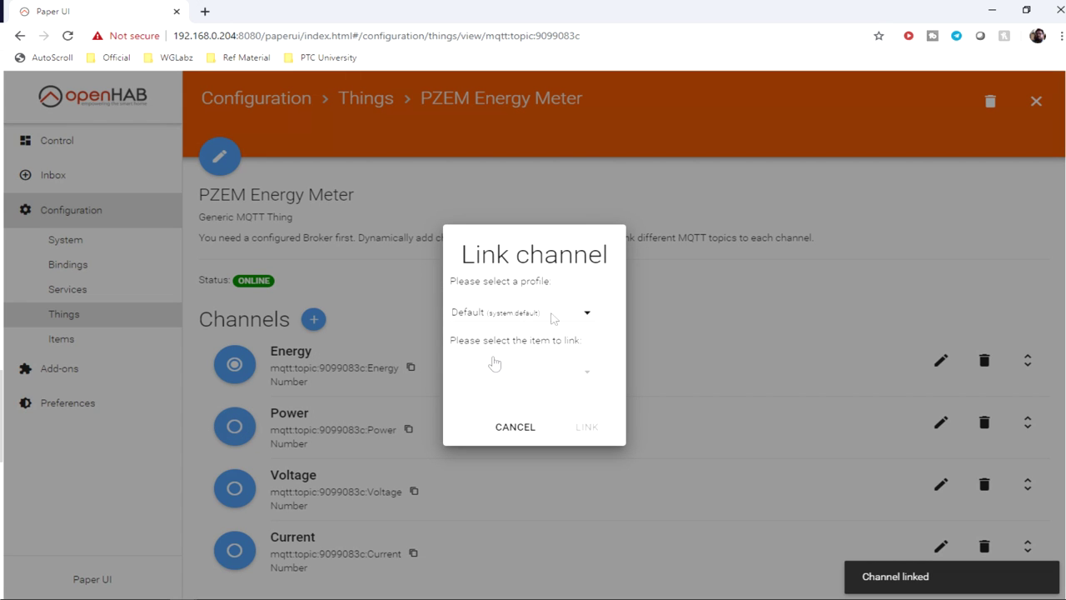
{"action": "left_click", "coordinate": [566, 372]}
{"action": "left_click", "coordinate": [551, 400]}
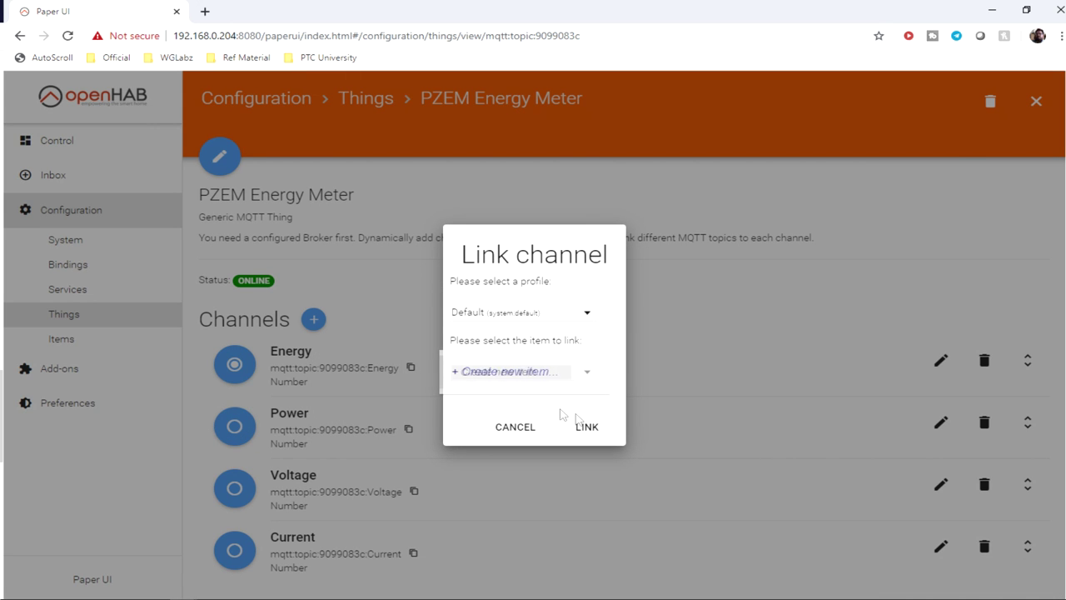
{"action": "scroll", "coordinate": [312, 432], "scroll_direction": "down", "scroll_amount": 2}
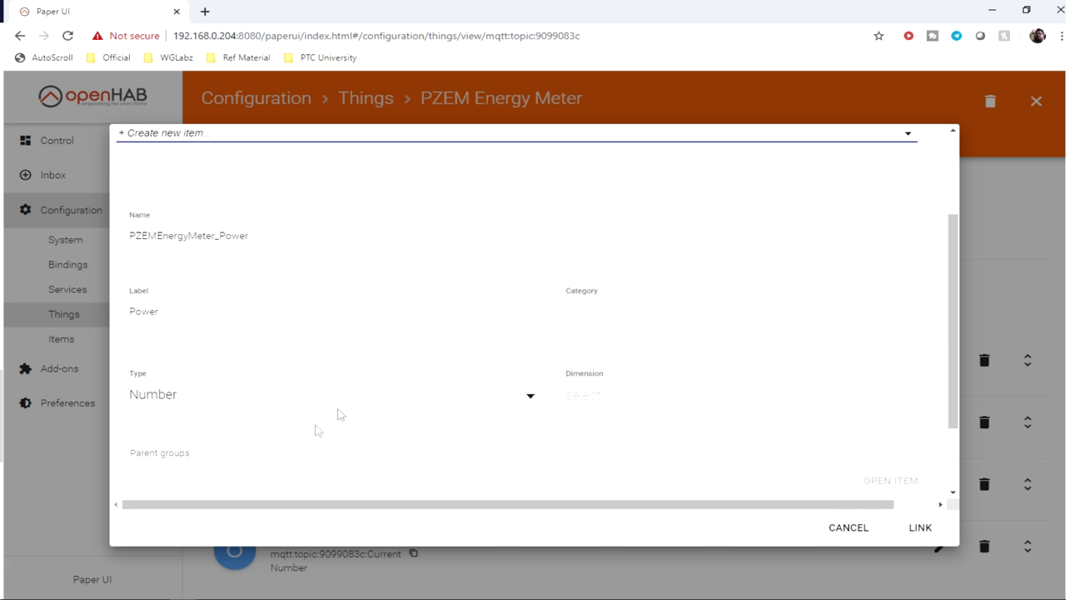
{"action": "scroll", "coordinate": [516, 423], "scroll_direction": "down", "scroll_amount": 1}
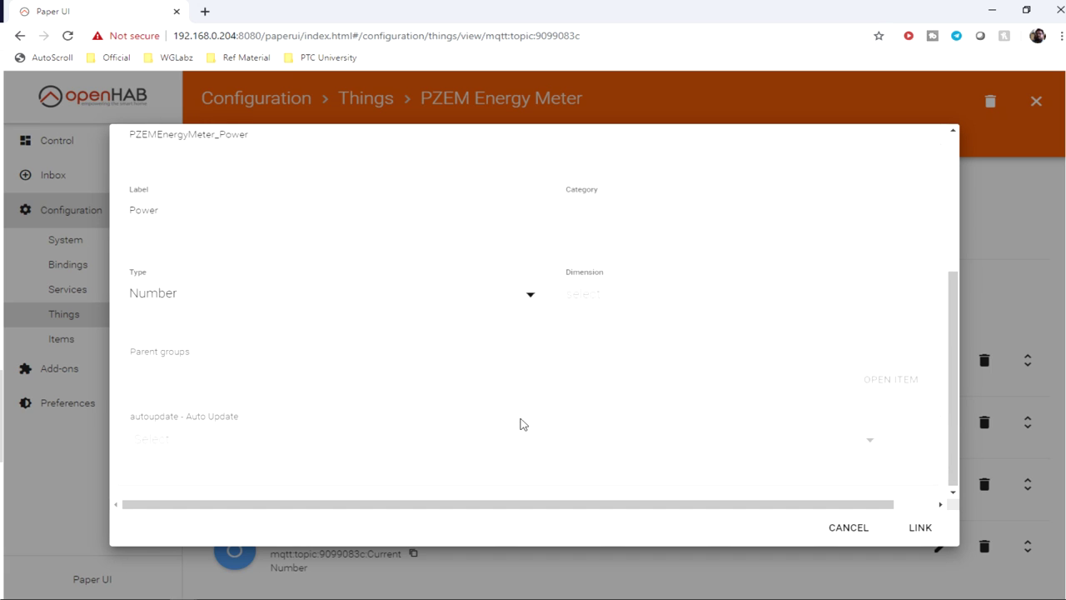
{"action": "left_click", "coordinate": [608, 302]}
{"action": "scroll", "coordinate": [630, 392], "scroll_direction": "down", "scroll_amount": 10}
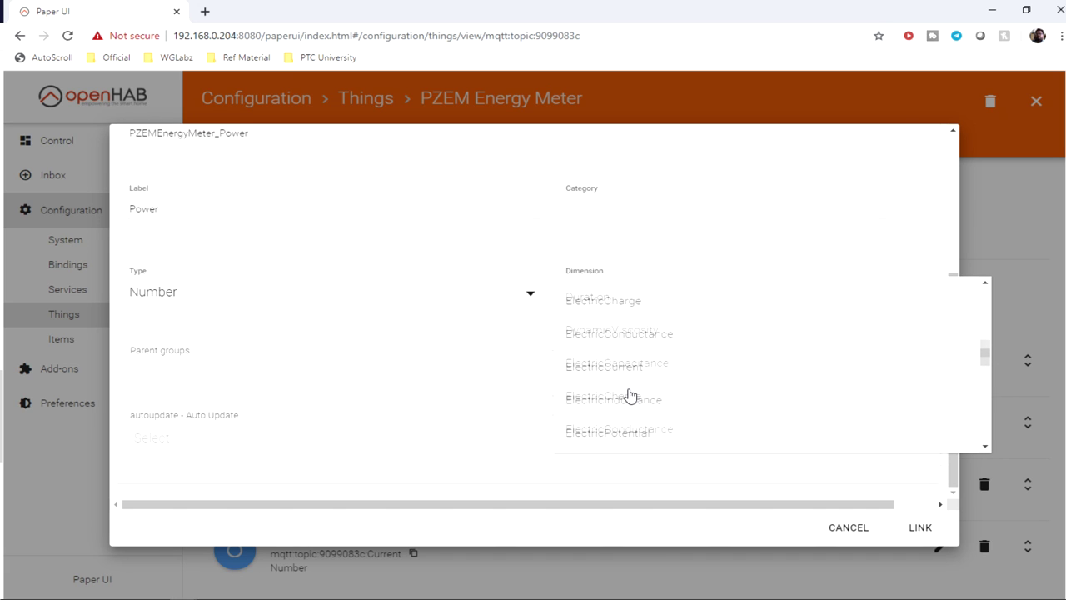
{"action": "scroll", "coordinate": [631, 394], "scroll_direction": "down", "scroll_amount": 3}
{"action": "left_click", "coordinate": [614, 385]}
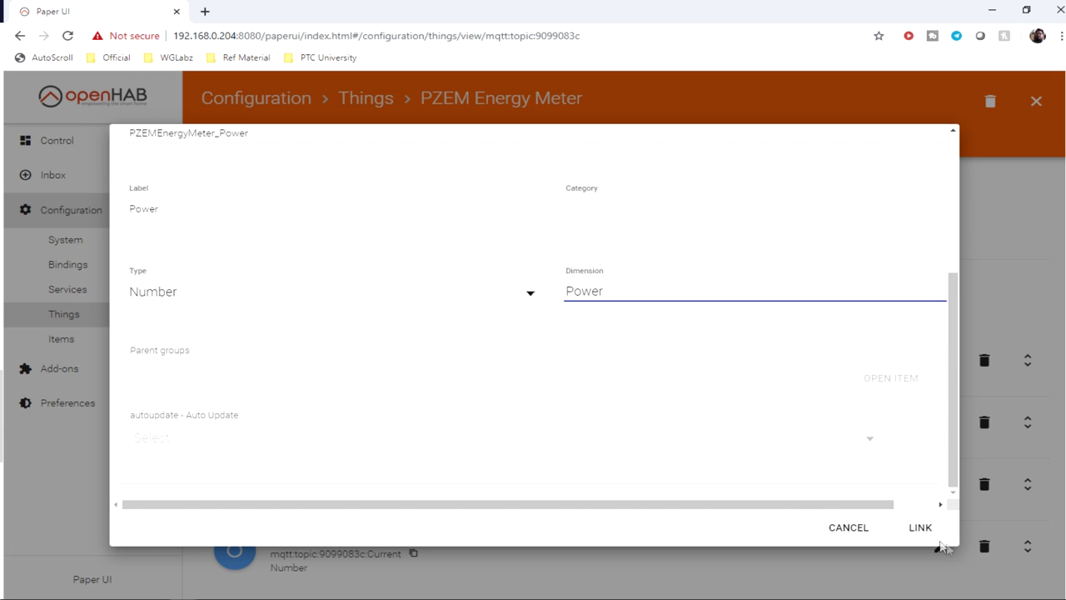
{"action": "left_click", "coordinate": [936, 537]}
Step: Link the Voltage channel to a new Number item without a dimension
{"action": "left_click", "coordinate": [239, 485]}
{"action": "left_click", "coordinate": [499, 373]}
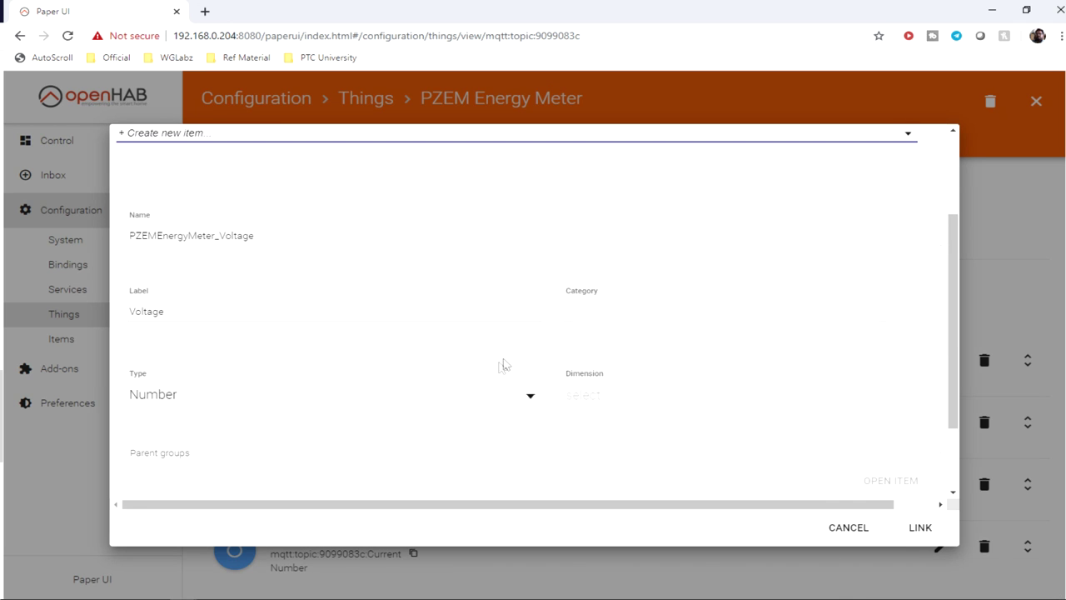
{"action": "left_click", "coordinate": [593, 398]}
{"action": "scroll", "coordinate": [637, 454], "scroll_direction": "down", "scroll_amount": 10}
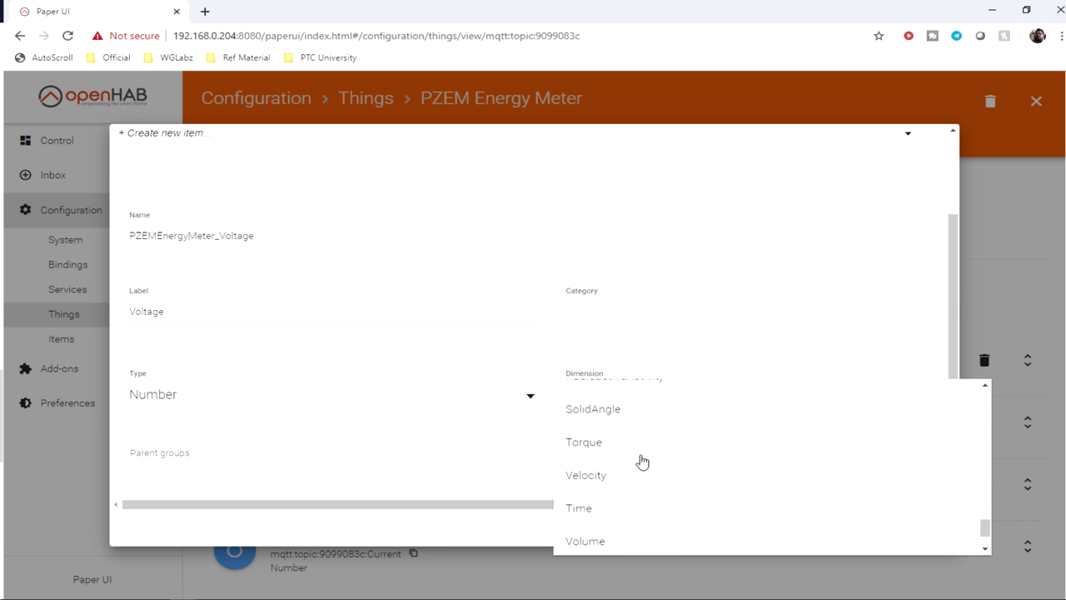
{"action": "scroll", "coordinate": [655, 505], "scroll_direction": "up", "scroll_amount": 8}
{"action": "scroll", "coordinate": [730, 491], "scroll_direction": "up", "scroll_amount": 1}
{"action": "scroll", "coordinate": [729, 492], "scroll_direction": "down", "scroll_amount": 10}
{"action": "scroll", "coordinate": [728, 493], "scroll_direction": "down", "scroll_amount": 2}
{"action": "scroll", "coordinate": [728, 492], "scroll_direction": "up", "scroll_amount": 3}
{"action": "left_click", "coordinate": [329, 478]}
{"action": "scroll", "coordinate": [328, 478], "scroll_direction": "down", "scroll_amount": 1}
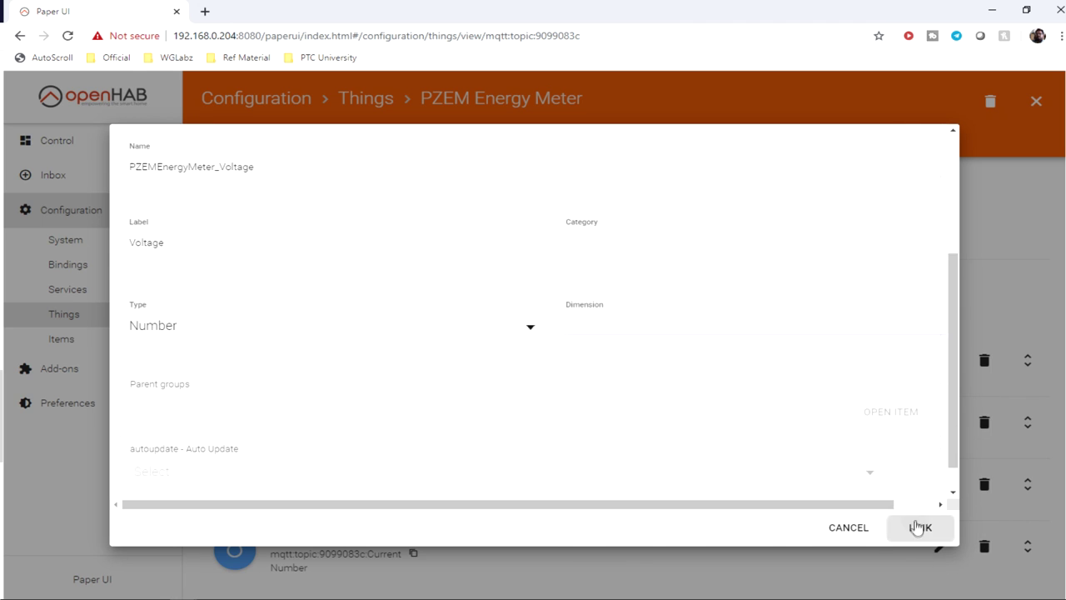
{"action": "left_click", "coordinate": [919, 527]}
Step: Link the Current channel to a new Number item with ElectricCurrent dimension
{"action": "left_click", "coordinate": [234, 549]}
{"action": "left_click", "coordinate": [576, 318]}
{"action": "scroll", "coordinate": [570, 408], "scroll_direction": "down", "scroll_amount": 1}
{"action": "left_click", "coordinate": [558, 405]}
{"action": "left_click", "coordinate": [575, 374]}
{"action": "left_click", "coordinate": [607, 404]}
{"action": "scroll", "coordinate": [607, 405], "scroll_direction": "down", "scroll_amount": 3}
{"action": "left_click", "coordinate": [678, 298]}
{"action": "scroll", "coordinate": [621, 370], "scroll_direction": "down", "scroll_amount": 3}
{"action": "scroll", "coordinate": [611, 400], "scroll_direction": "up", "scroll_amount": 1}
{"action": "left_click", "coordinate": [603, 333]}
{"action": "left_click", "coordinate": [920, 527]}
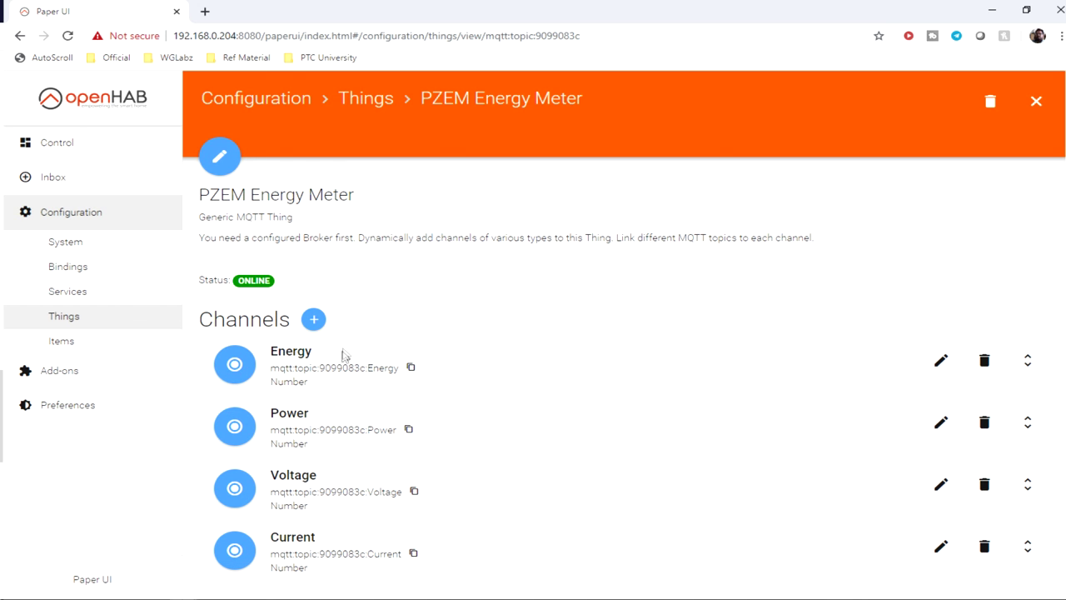
Step: Open the Energy channel's linked item and save its settings
{"action": "left_click", "coordinate": [237, 364]}
{"action": "left_click", "coordinate": [466, 445]}
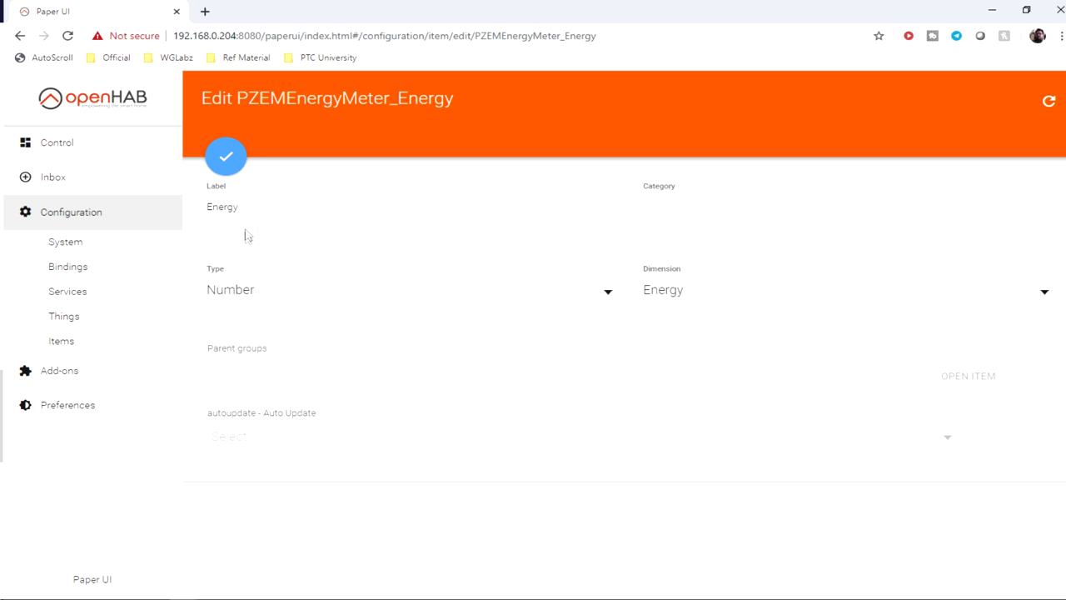
{"action": "key", "text": "Return"}
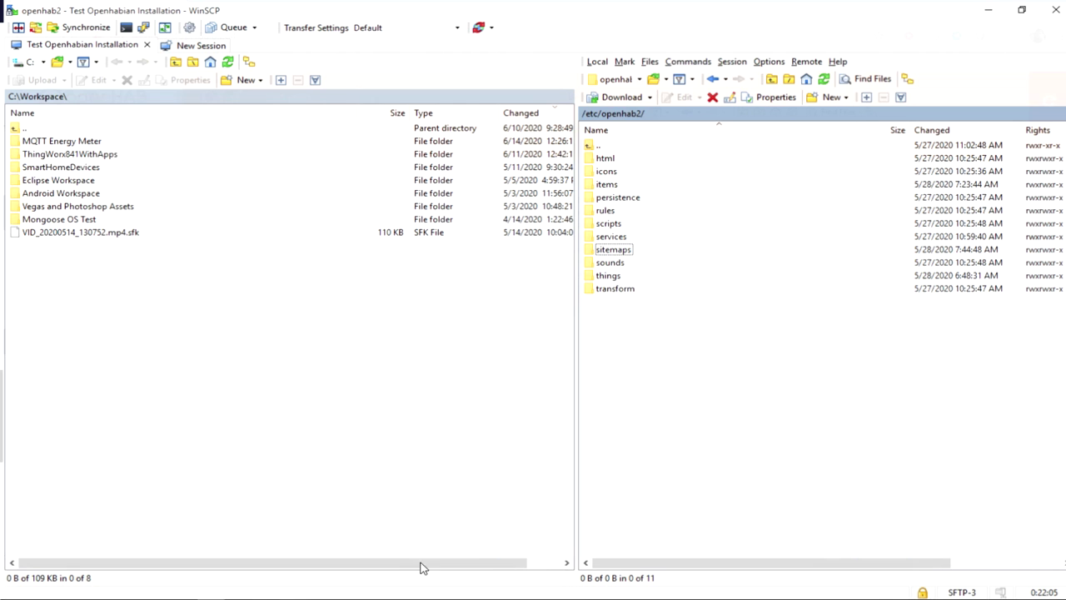
Step: Maximise WinSCP and open the server's sitemaps folder
{"action": "left_click_drag", "start_coordinate": [726, 6], "coordinate": [605, 7]}
{"action": "double_click", "coordinate": [605, 6]}
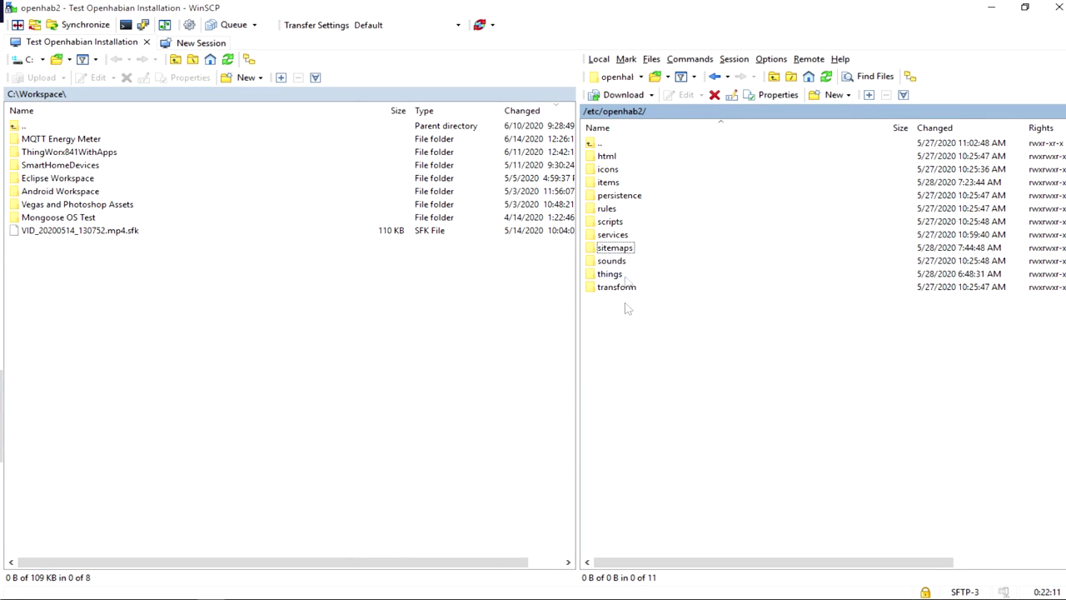
{"action": "double_click", "coordinate": [619, 253]}
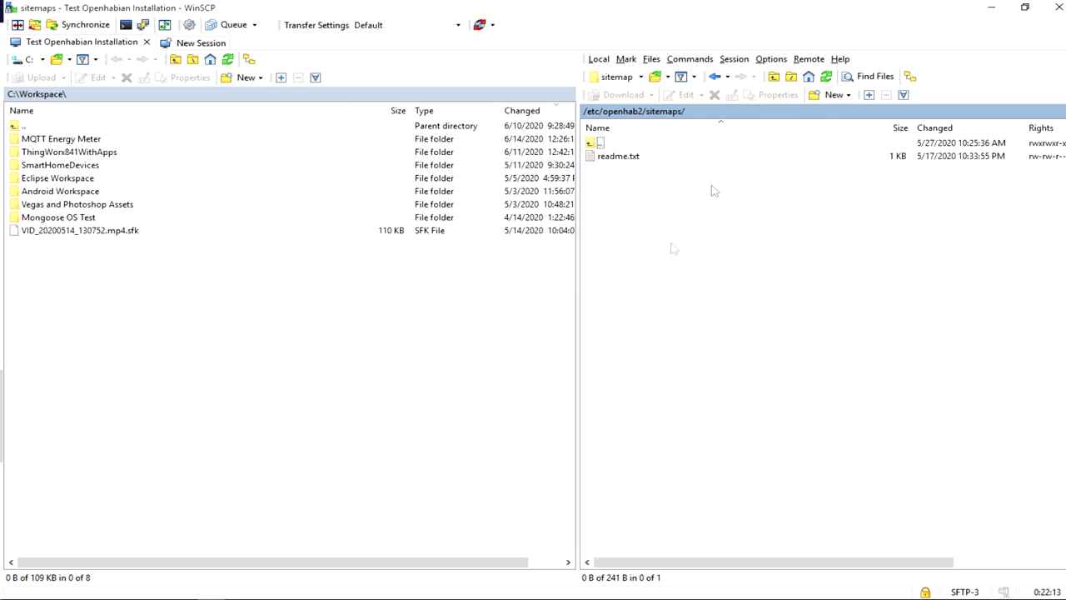
Step: Create a new file named energy_meter.sitemap in the sitemaps folder
{"action": "right_click", "coordinate": [720, 223]}
{"action": "mouse_move", "coordinate": [812, 308]}
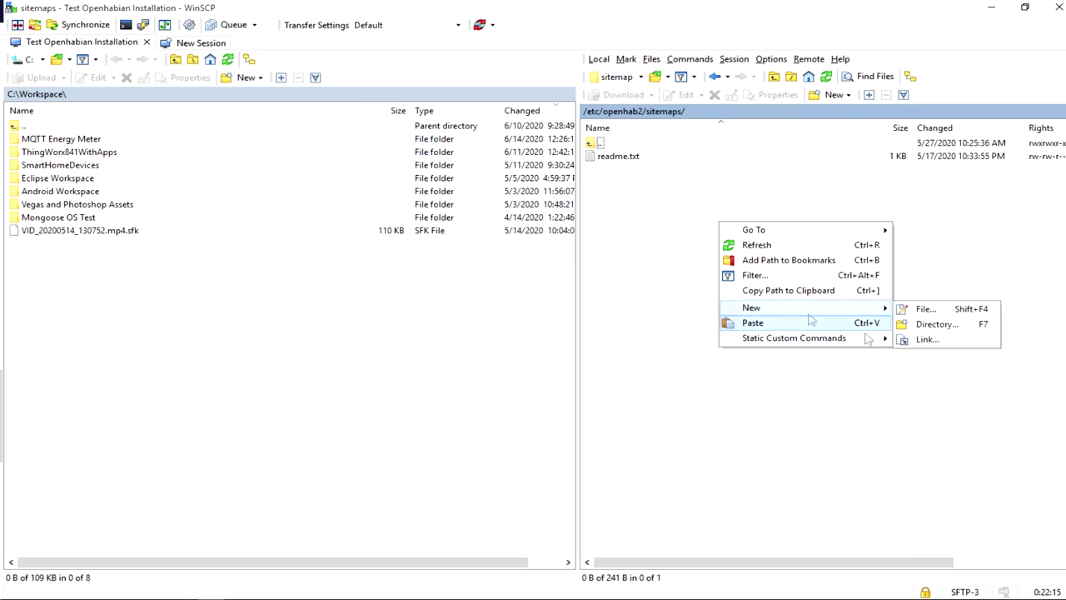
{"action": "left_click", "coordinate": [923, 307]}
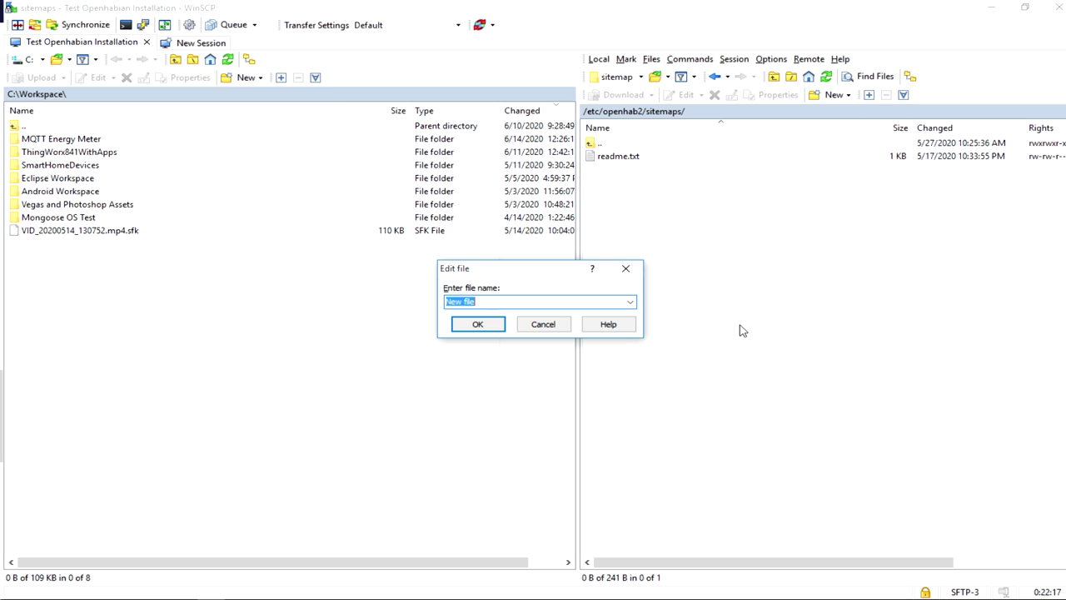
{"action": "type", "text": "energy_meter.sitemap"}
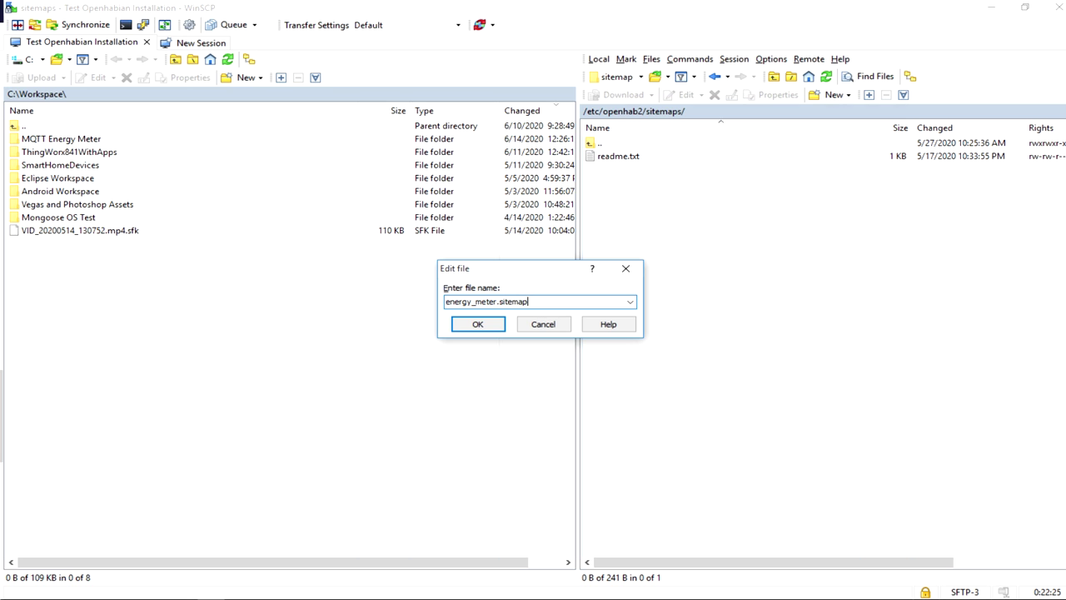
{"action": "key", "text": "Return"}
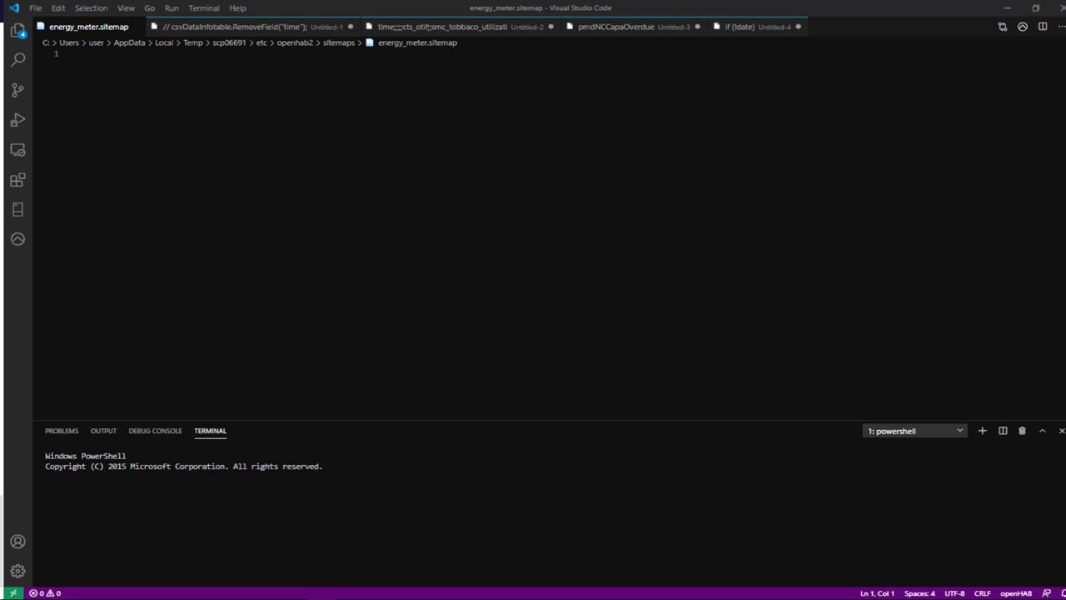
Step: Paste the Energy Meters sitemap code and put PZEMEnergyMeter_Current on line 6
{"action": "type", "text": "sitemap test label=\"Energy Meters\" {     Frame label=\"Mains Meter\"{         Text item=EnergyMeterPower         Text item=EnergyMeterVoltage         Text item=EnergyMeterCurrent         Text item=EnergyMeterEnergy     } }"}
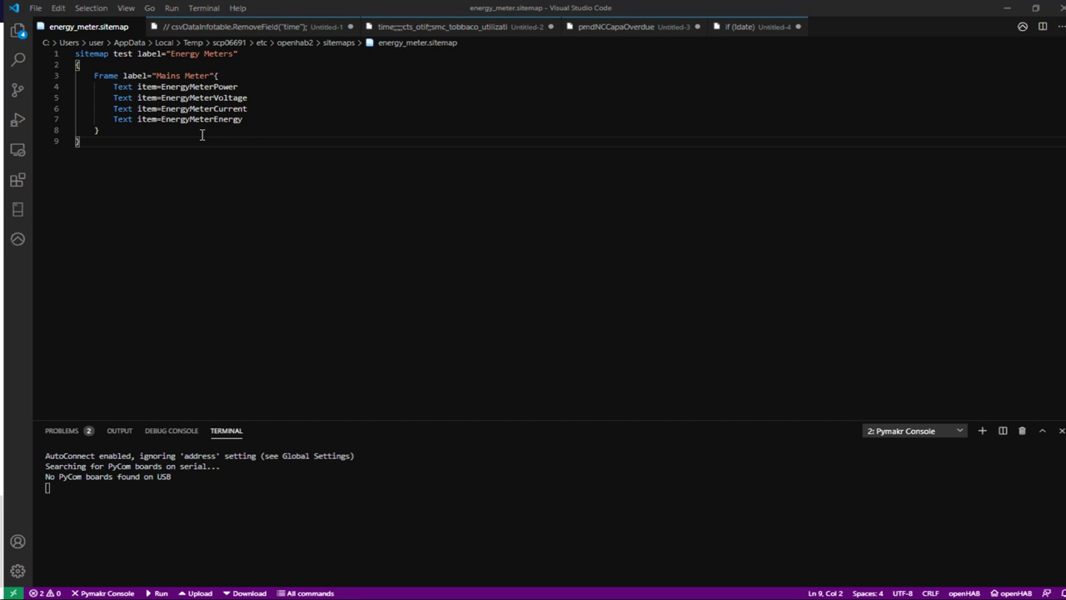
{"action": "key", "text": "alt+Tab"}
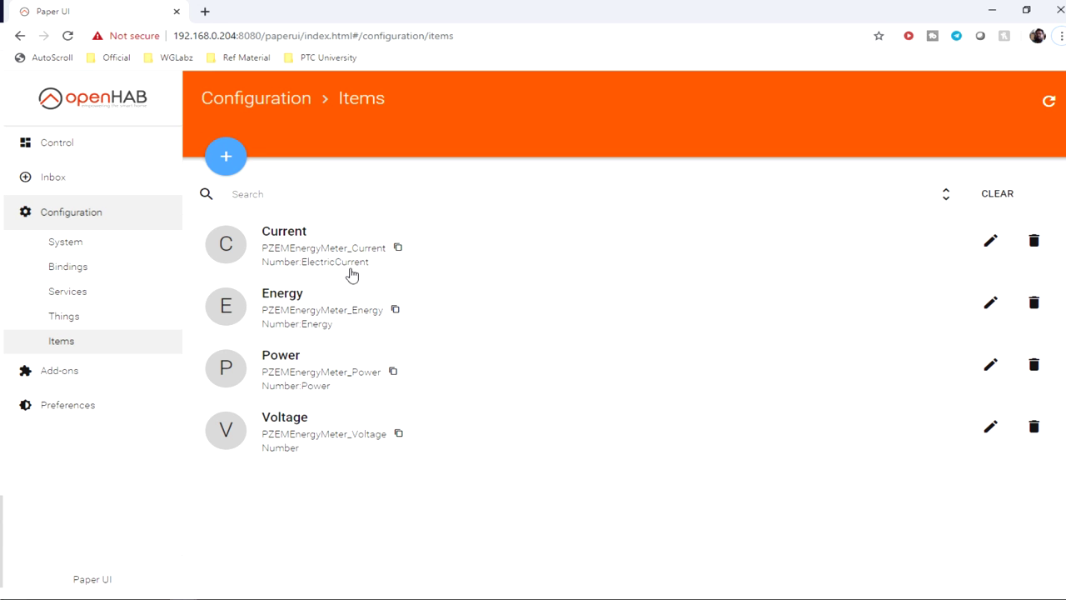
{"action": "left_click", "coordinate": [398, 250]}
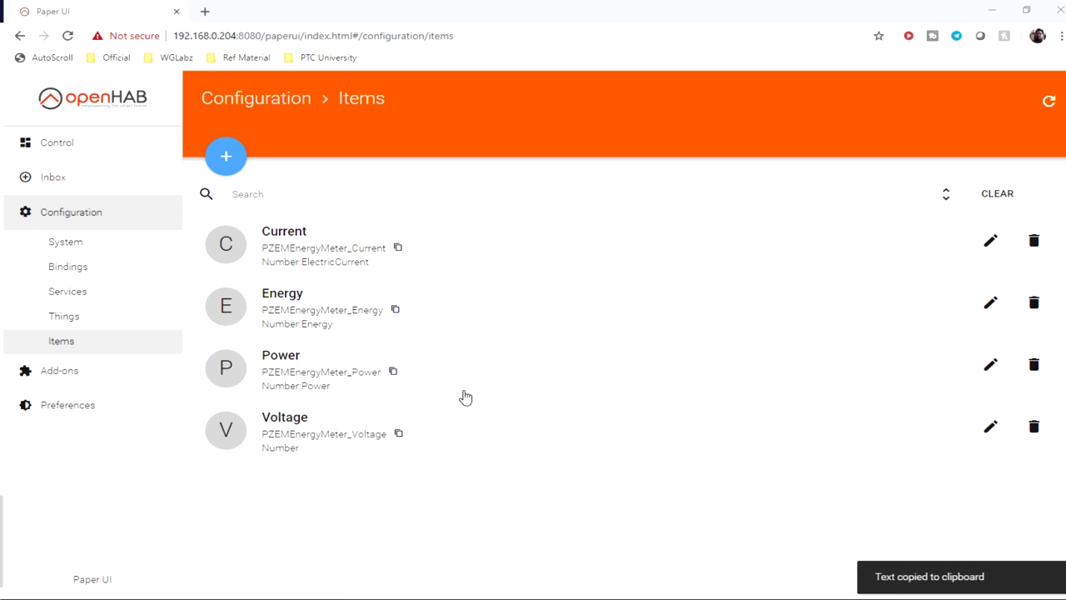
{"action": "key", "text": "alt+Tab"}
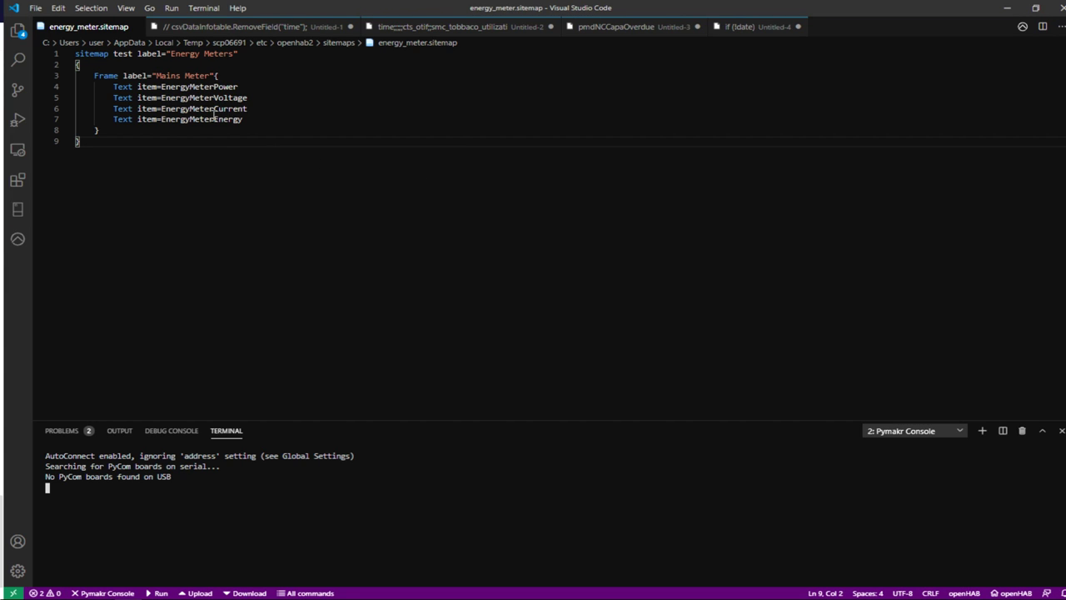
{"action": "double_click", "coordinate": [194, 108]}
{"action": "key", "text": "ctrl+v"}
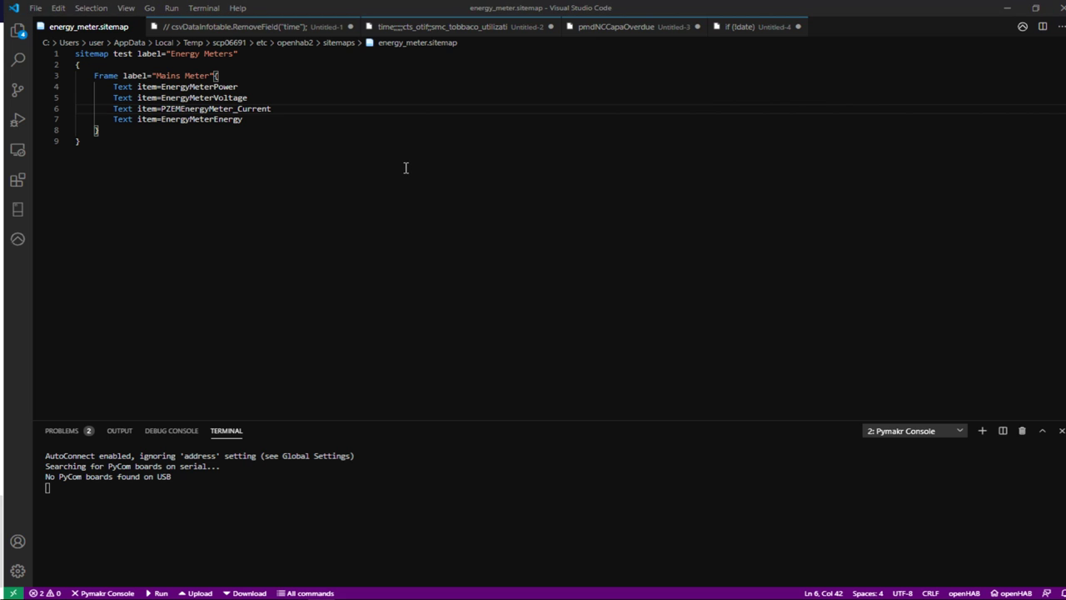
Step: Replace the line 4 item name with PZEMEnergyMeter_Energy
{"action": "key", "text": "alt+Tab"}
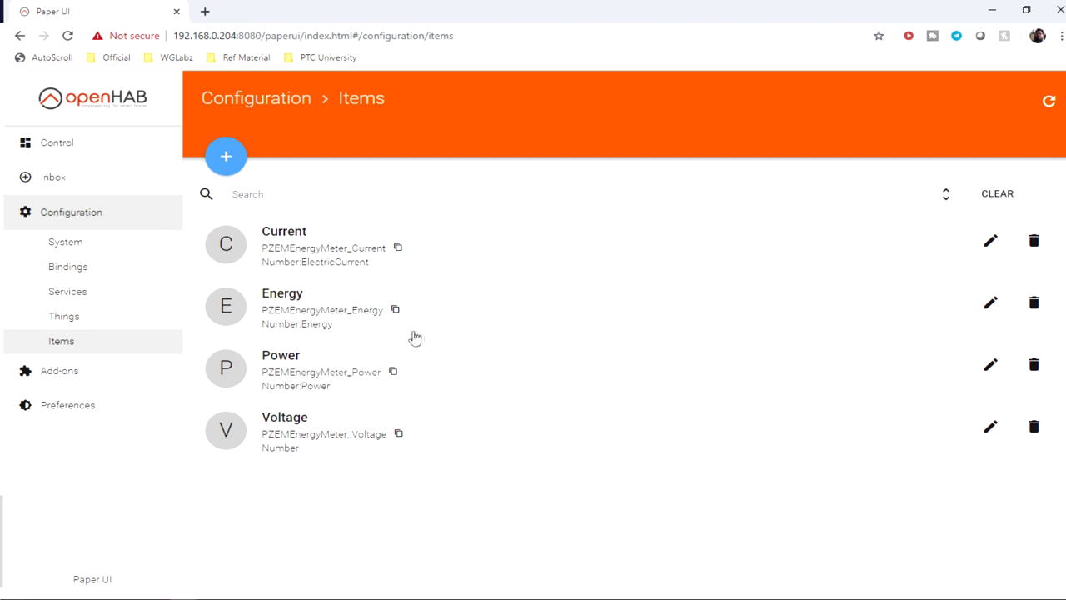
{"action": "left_click", "coordinate": [395, 309]}
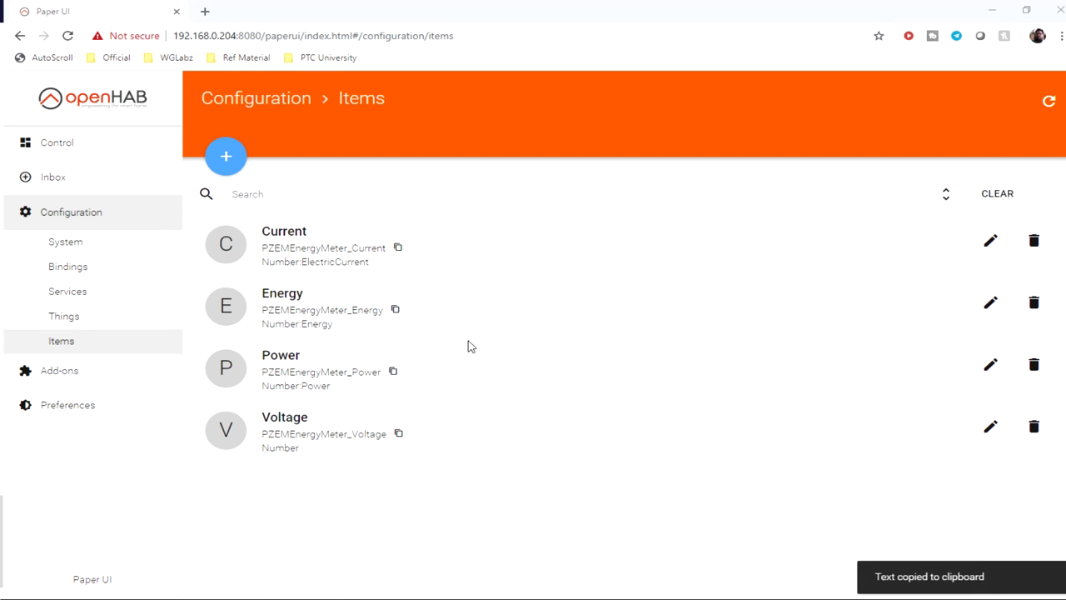
{"action": "key", "text": "alt+Tab"}
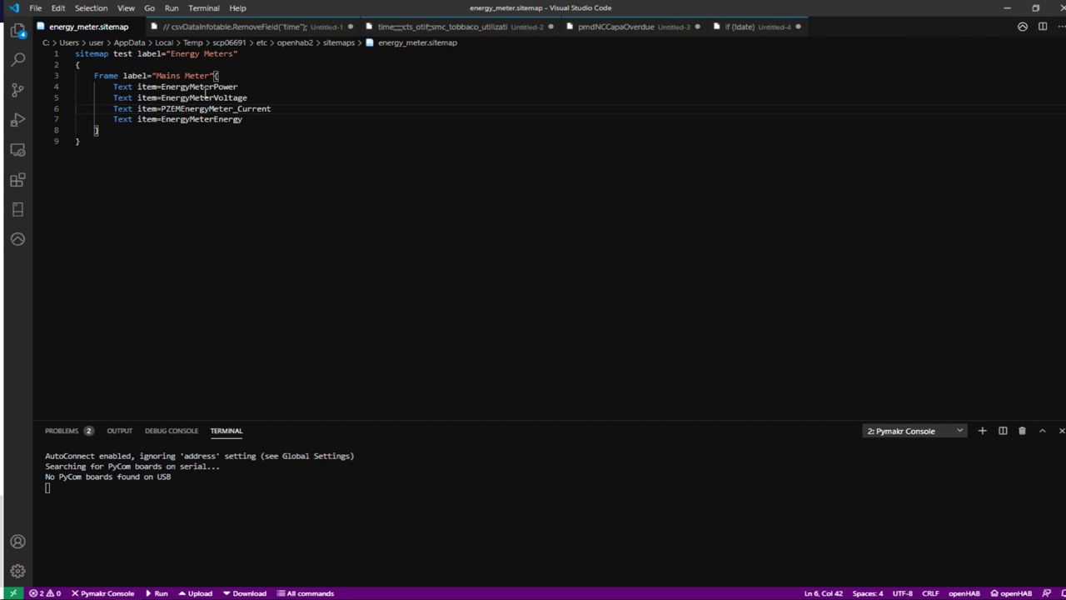
{"action": "double_click", "coordinate": [202, 87]}
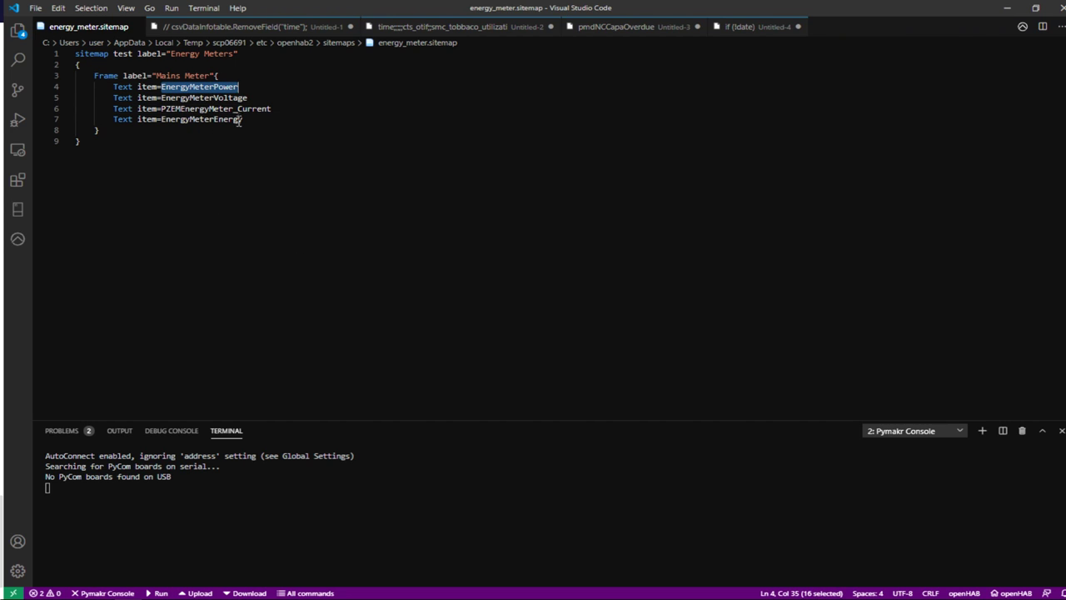
{"action": "key", "text": "ctrl+v"}
Step: Put PZEMEnergyMeter_Power on line 5 and PZEMEnergyMeter_Voltage on line 7, then save
{"action": "key", "text": "alt+Tab"}
{"action": "left_click", "coordinate": [393, 372]}
{"action": "key", "text": "alt+Tab"}
{"action": "key", "text": "ctrl+v"}
{"action": "key", "text": "alt+Tab"}
{"action": "left_click", "coordinate": [399, 434]}
{"action": "key", "text": "alt+Tab"}
{"action": "key", "text": "ctrl+v"}
{"action": "key", "text": "ctrl+s"}
Step: Open a new browser tab with the openHAB server address
{"action": "key", "text": "alt+Tab"}
{"action": "key", "text": "alt+Tab"}
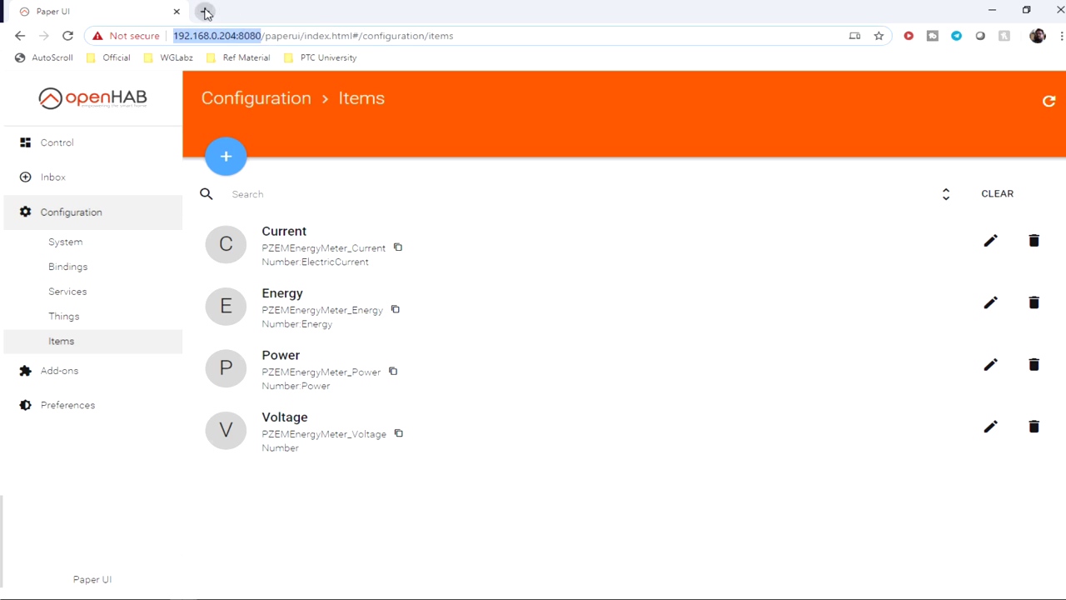
{"action": "left_click", "coordinate": [204, 12]}
{"action": "key", "text": "ctrl+v"}
Step: Open the energy_meter sitemap in Basic UI to view the Mains Meter readings
{"action": "key", "text": "Return"}
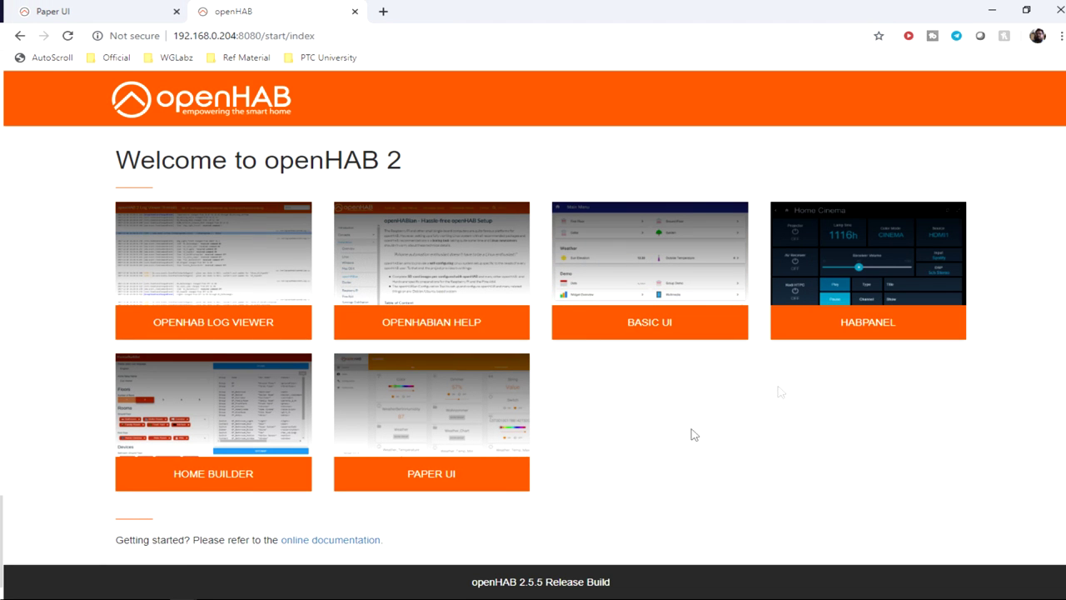
{"action": "left_click", "coordinate": [690, 333]}
{"action": "left_click", "coordinate": [215, 200]}
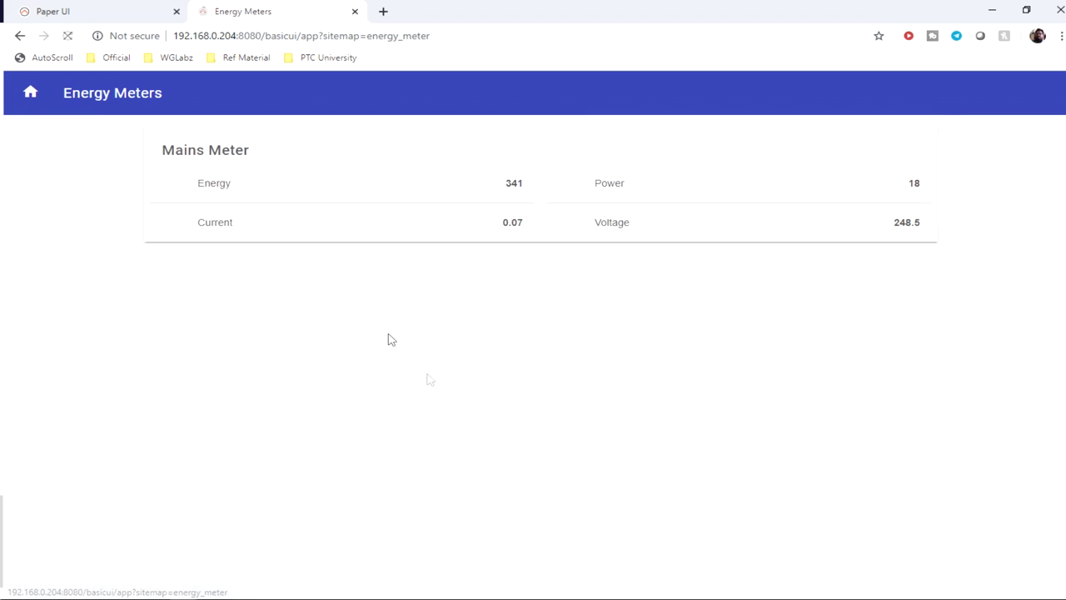
{"action": "left_click_drag", "start_coordinate": [926, 229], "coordinate": [178, 193]}
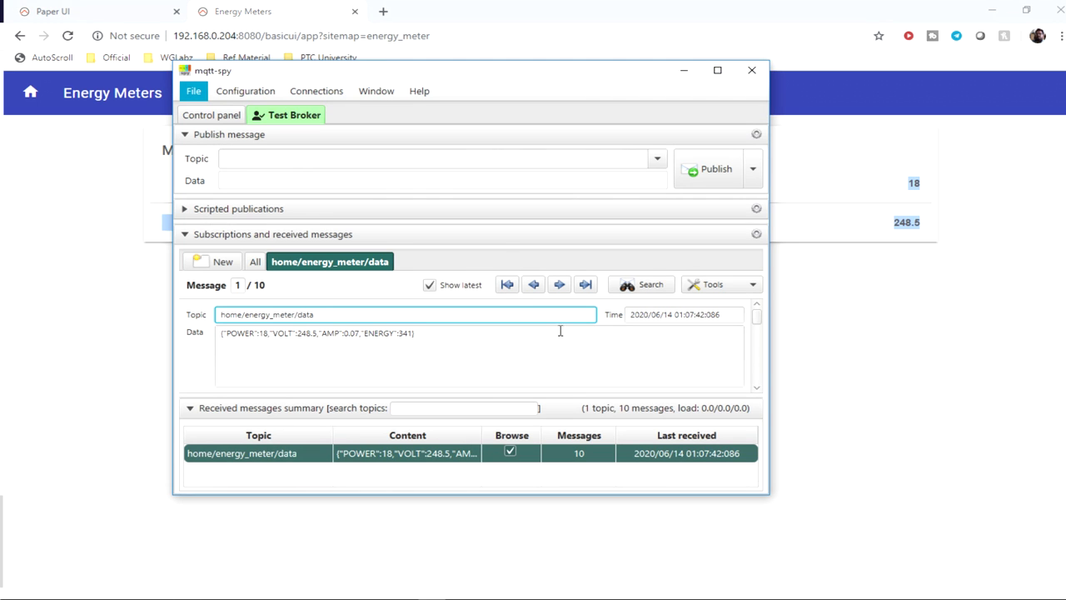
Step: Compare the meter readings against the mqtt-spy messages, then return to Paper UI
{"action": "left_click_drag", "start_coordinate": [469, 77], "coordinate": [668, 278]}
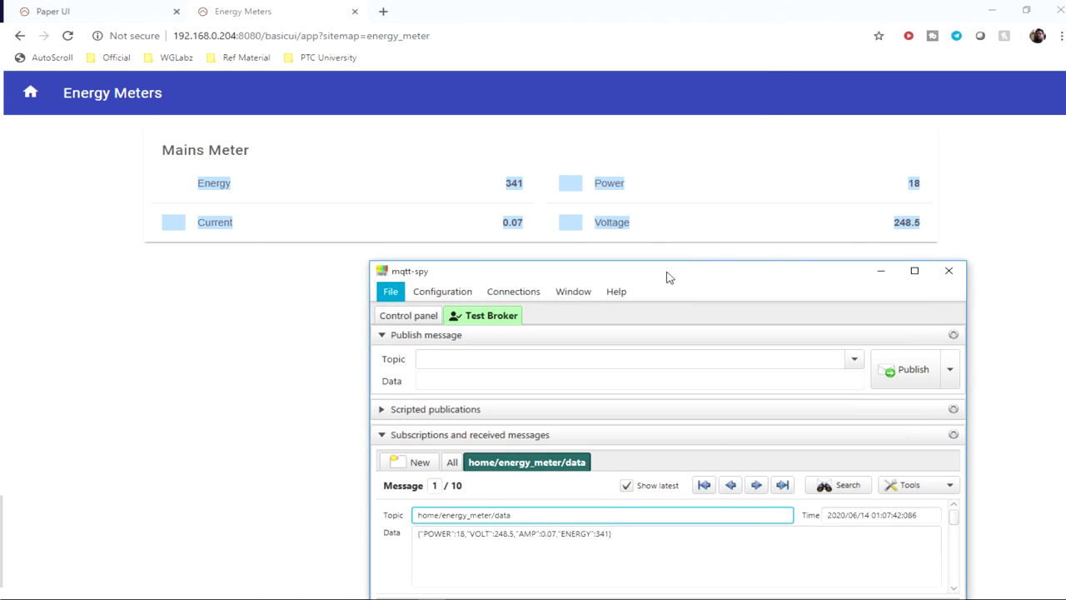
{"action": "left_click", "coordinate": [904, 225]}
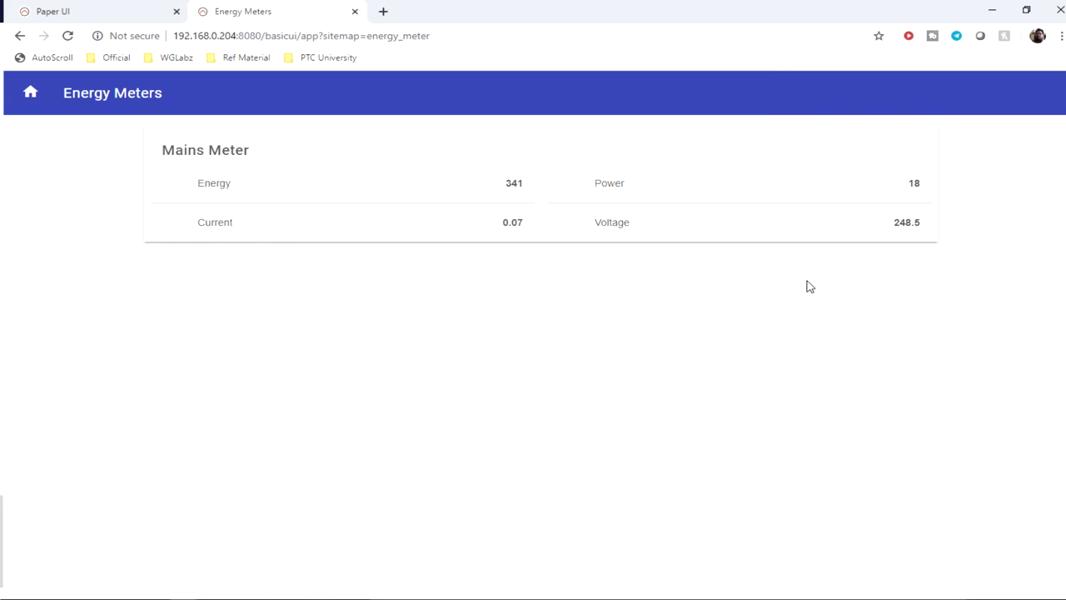
{"action": "key", "text": "alt+Tab"}
{"action": "left_click", "coordinate": [616, 293]}
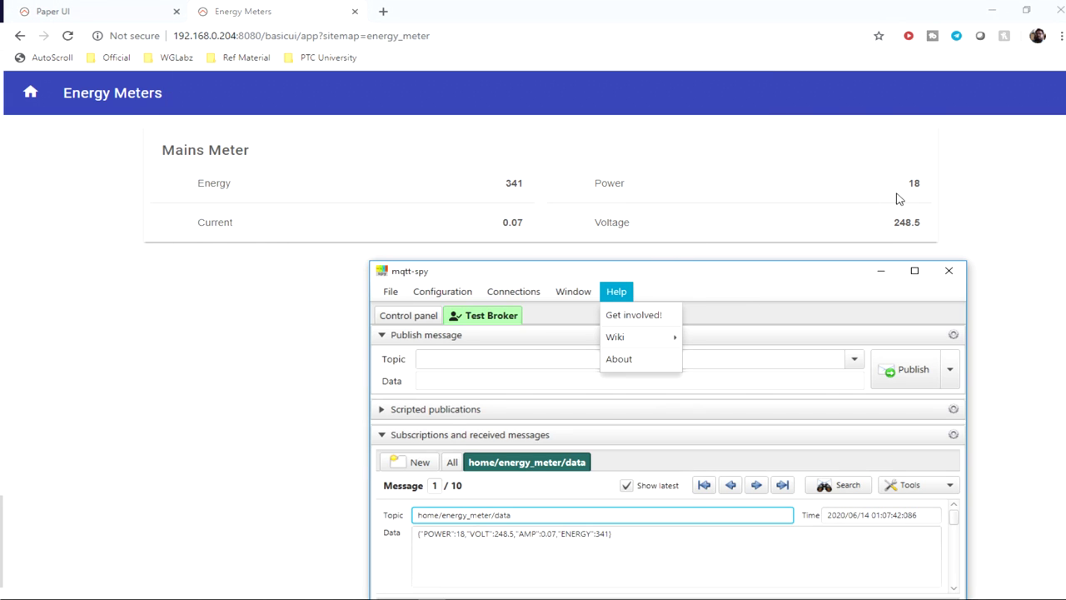
{"action": "left_click_drag", "start_coordinate": [666, 271], "coordinate": [691, 129]}
{"action": "key", "text": "alt+Tab"}
{"action": "left_click_drag", "start_coordinate": [937, 226], "coordinate": [148, 195]}
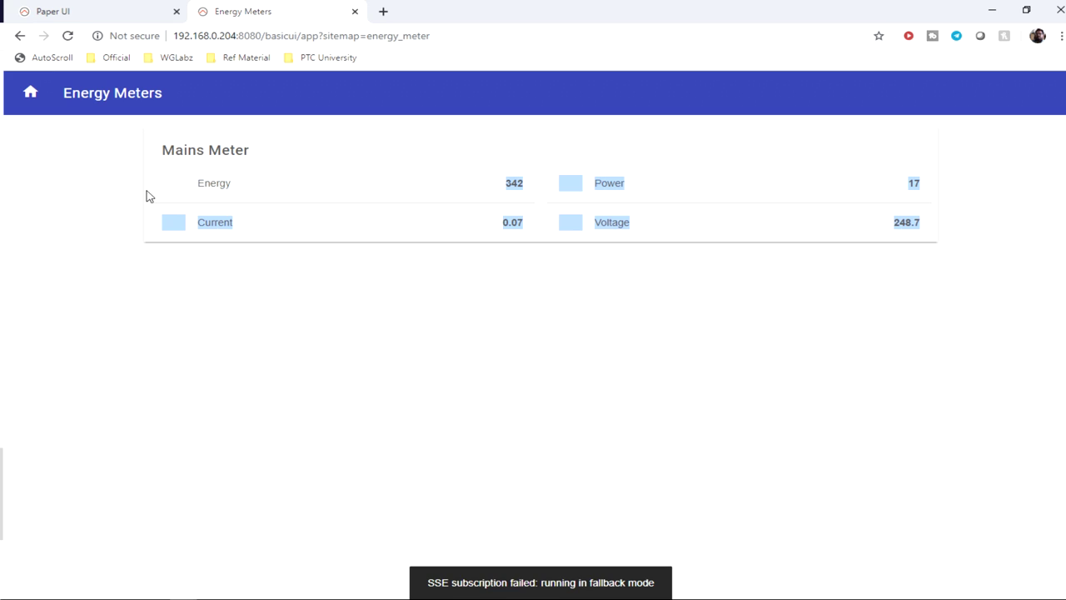
{"action": "left_click", "coordinate": [88, 8]}
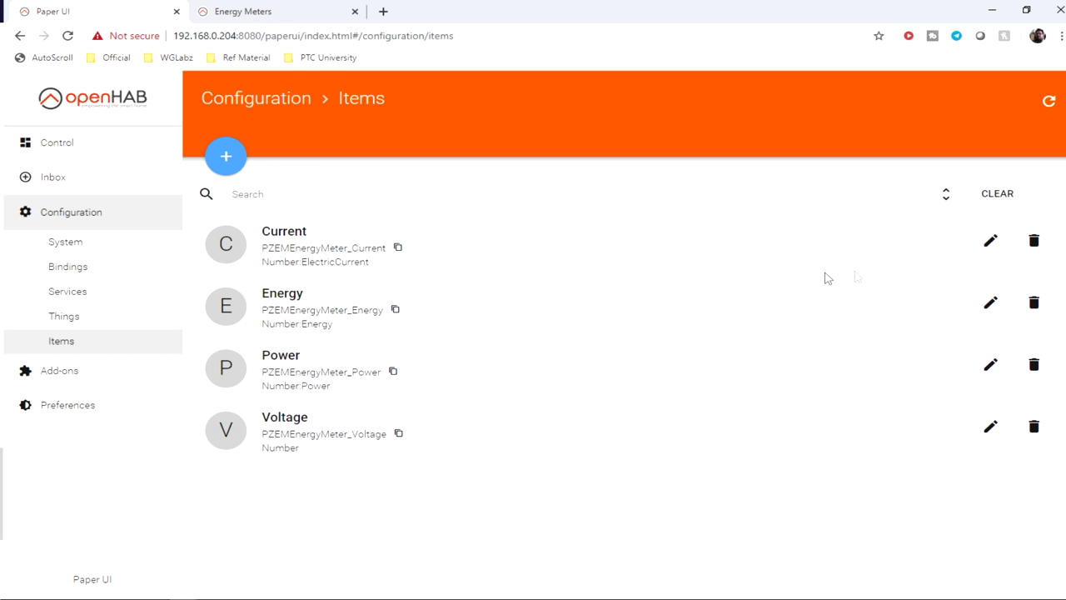
Step: Give the Current item the label format [%.2f Amps]
{"action": "left_click", "coordinate": [991, 244]}
{"action": "left_click", "coordinate": [273, 210]}
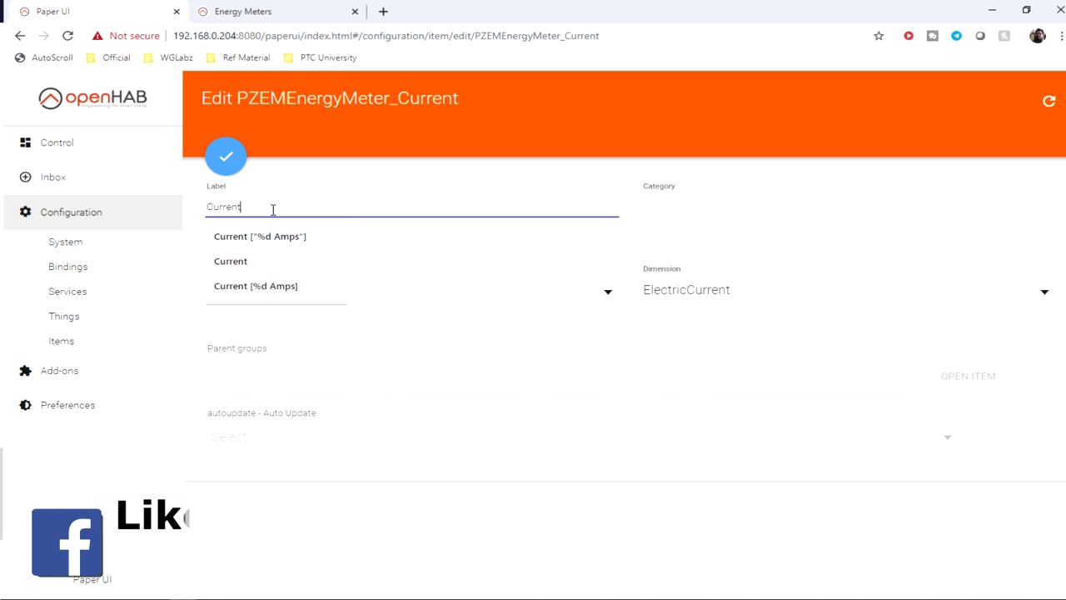
{"action": "type", "text": "["}
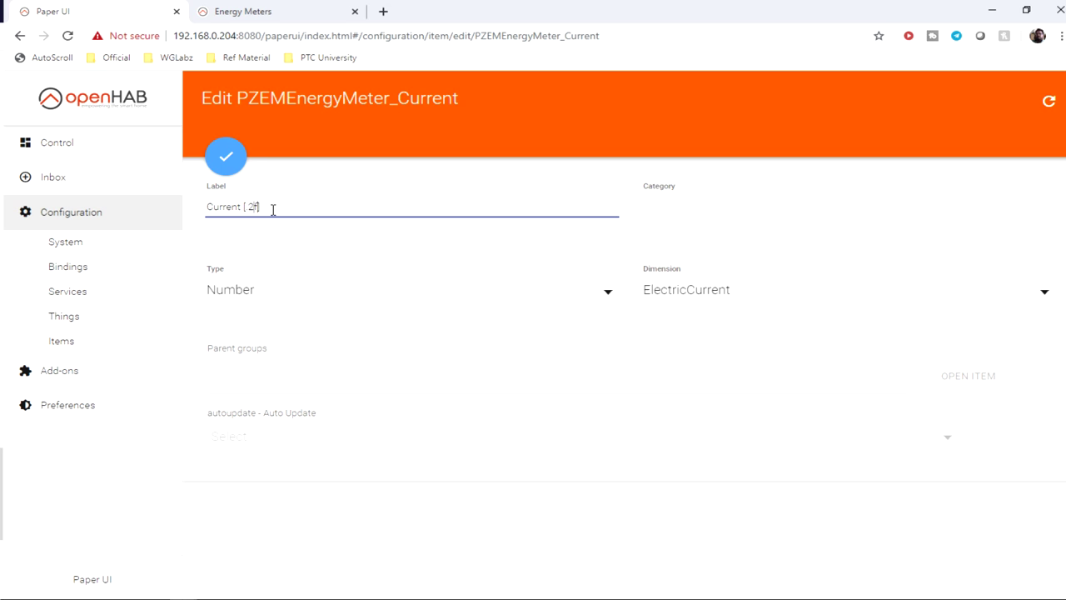
{"action": "type", "text": "%"}
{"action": "left_click", "coordinate": [223, 164]}
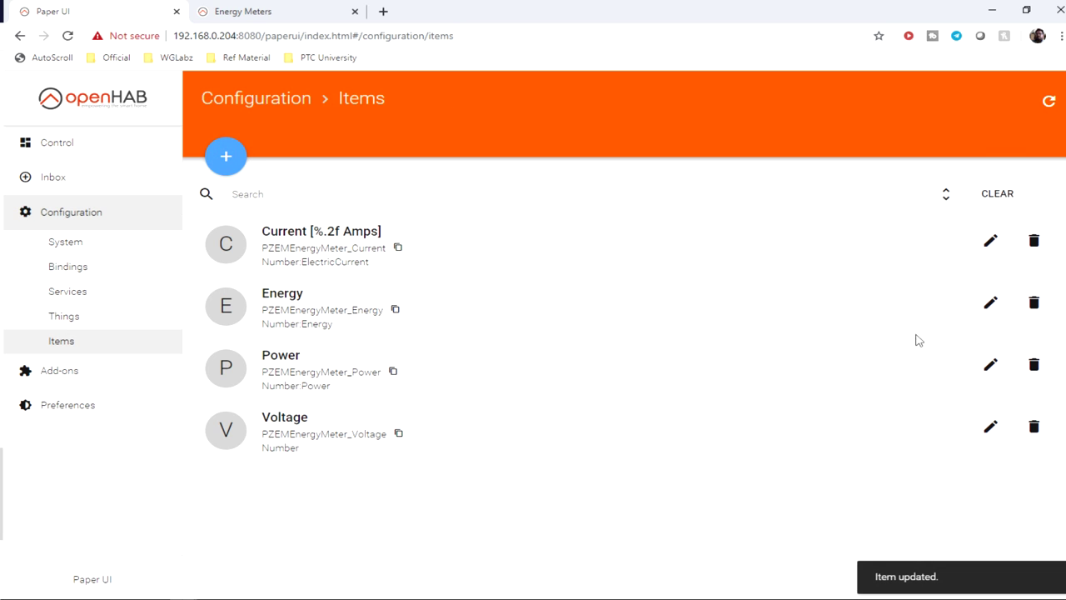
Step: Label the Energy item with [%.2f Wh] and copy that format pattern
{"action": "left_click", "coordinate": [990, 303]}
{"action": "left_click", "coordinate": [278, 209]}
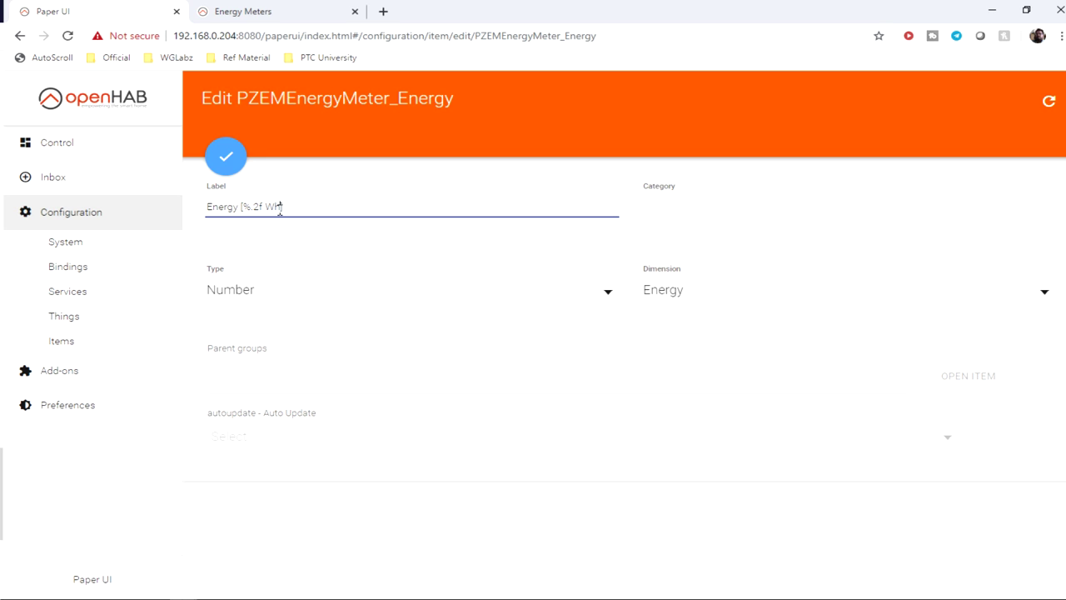
{"action": "left_click_drag", "start_coordinate": [242, 205], "coordinate": [303, 212]}
{"action": "key", "text": "ctrl+c"}
{"action": "key", "text": "Return"}
Step: Give the Power item the label format [%.2f Watts]
{"action": "left_click", "coordinate": [990, 368]}
{"action": "left_click", "coordinate": [275, 207]}
{"action": "key", "text": "ctrl+v"}
{"action": "key", "text": "BackSpace"}
{"action": "type", "text": "att"}
{"action": "key", "text": "Return"}
Step: Give the Voltage item the label format [%.2f Volt]
{"action": "left_click", "coordinate": [990, 428]}
{"action": "left_click", "coordinate": [272, 207]}
{"action": "key", "text": "ctrl+v"}
{"action": "key", "text": "shift+Left"}
{"action": "key", "text": "shift+Left"}
{"action": "key", "text": "shift+Left"}
{"action": "type", "text": "Volt]"}
{"action": "key", "text": "Return"}
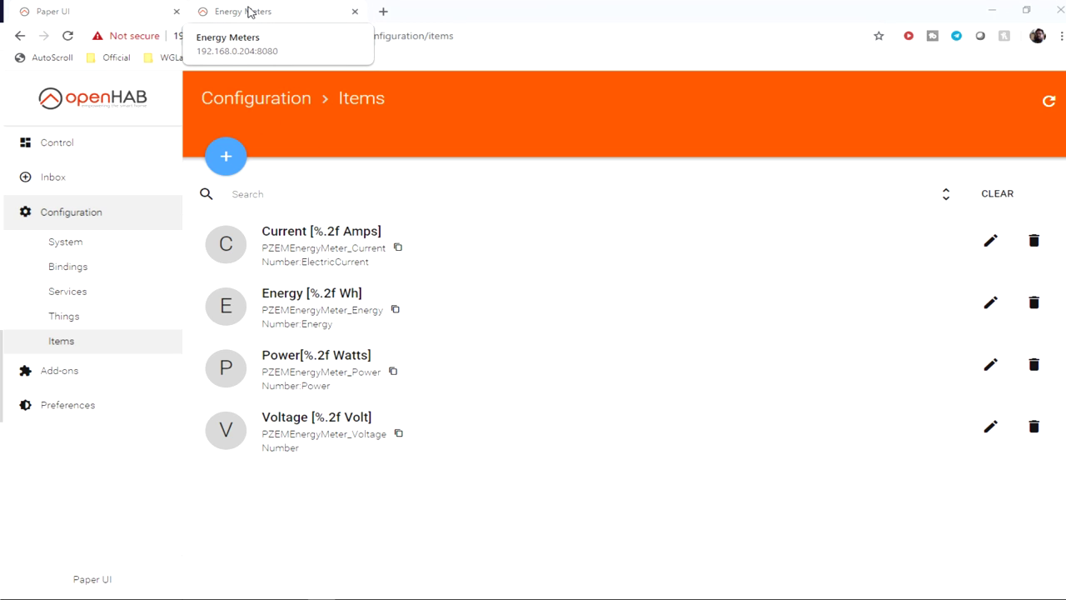
{"action": "left_click", "coordinate": [248, 11]}
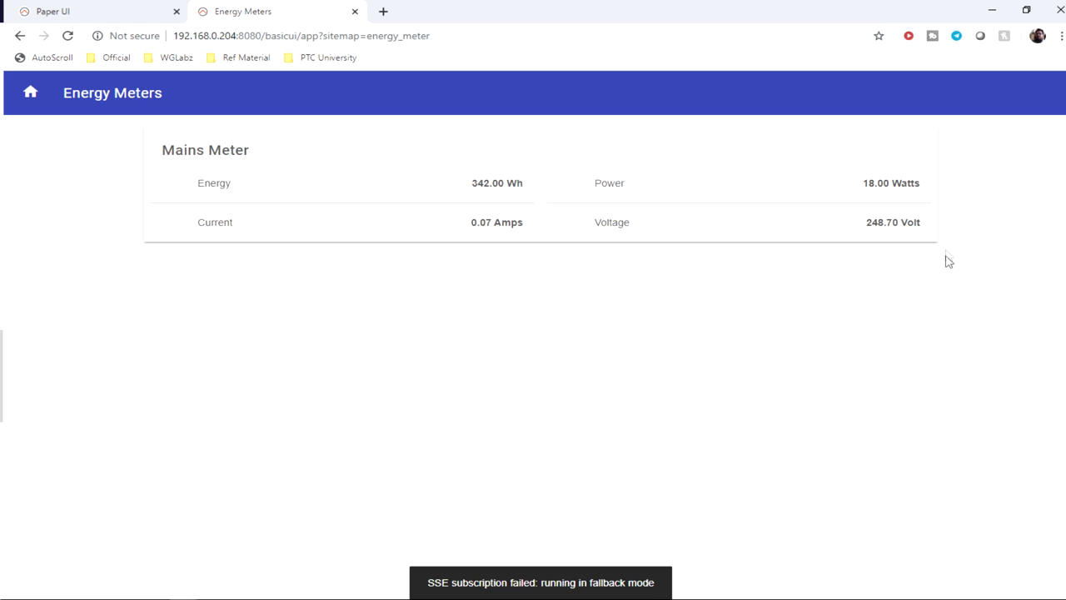
Step: Review the Mains Meter readings now formatted as 342.00 Wh and 18.00 Watts
{"action": "left_click_drag", "start_coordinate": [918, 226], "coordinate": [192, 190]}
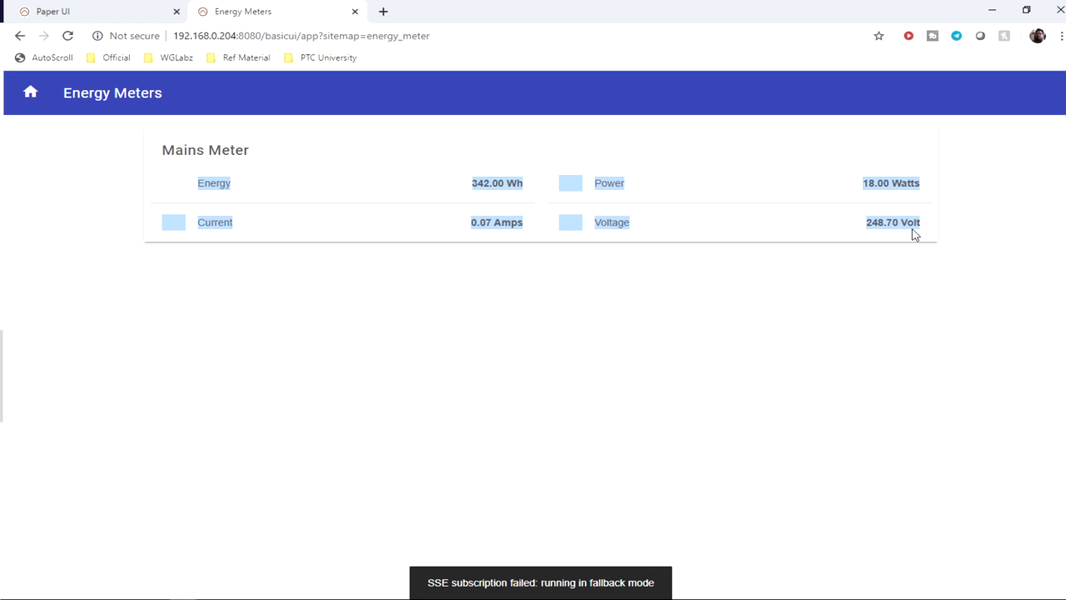
{"action": "left_click_drag", "start_coordinate": [158, 154], "coordinate": [919, 233]}
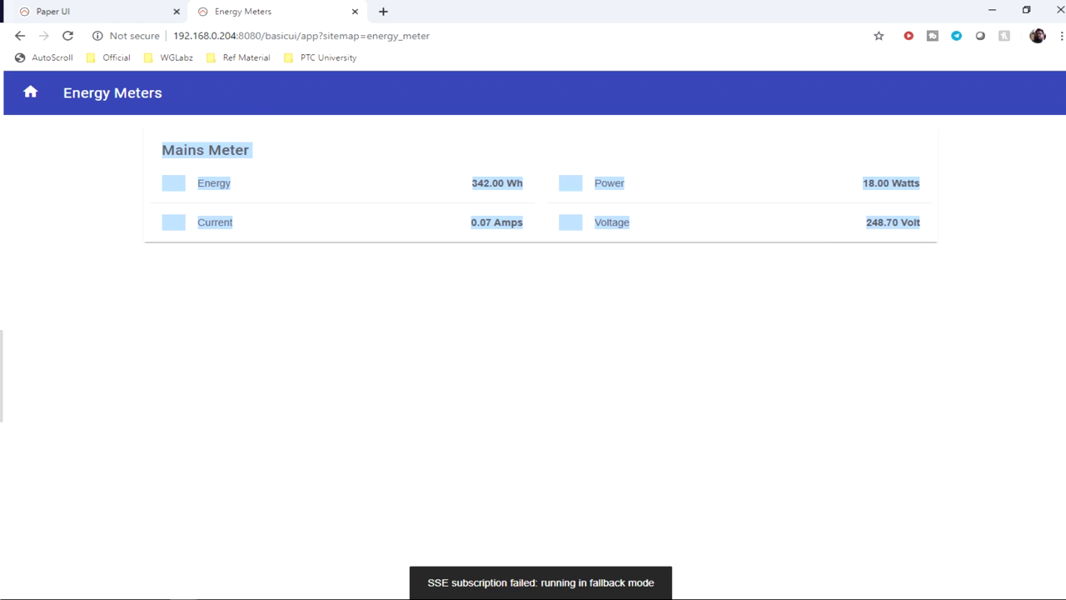
{"action": "key", "text": "alt+Tab"}
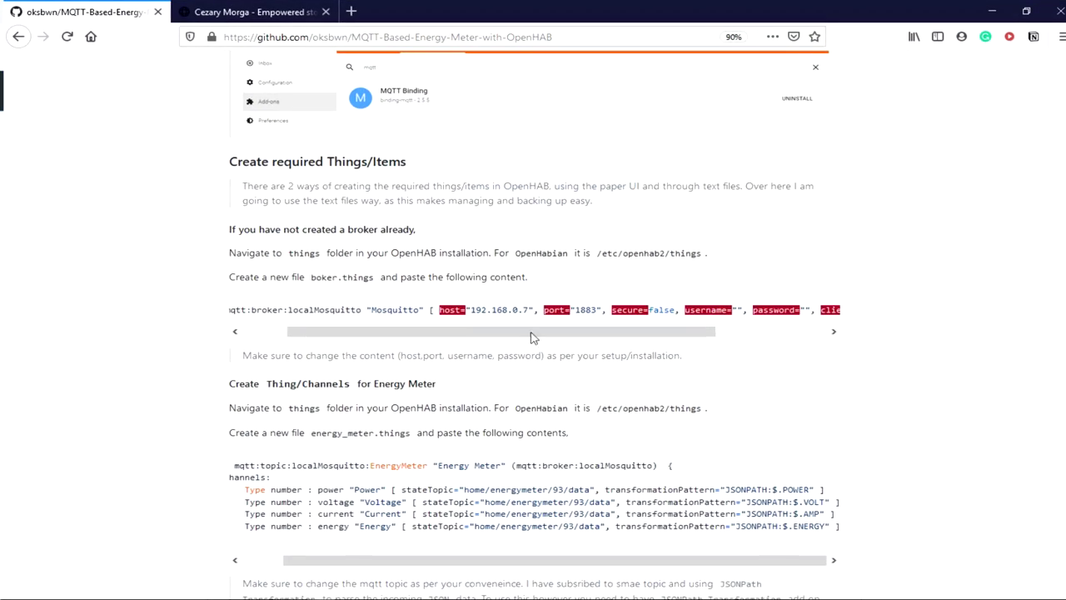
{"action": "scroll", "coordinate": [531, 337], "scroll_direction": "up", "scroll_amount": 5}
Step: Scroll the MQTT-Based-Energy-Meter README down to the Create Items and sitemap sections
{"action": "scroll", "coordinate": [528, 339], "scroll_direction": "down", "scroll_amount": 3}
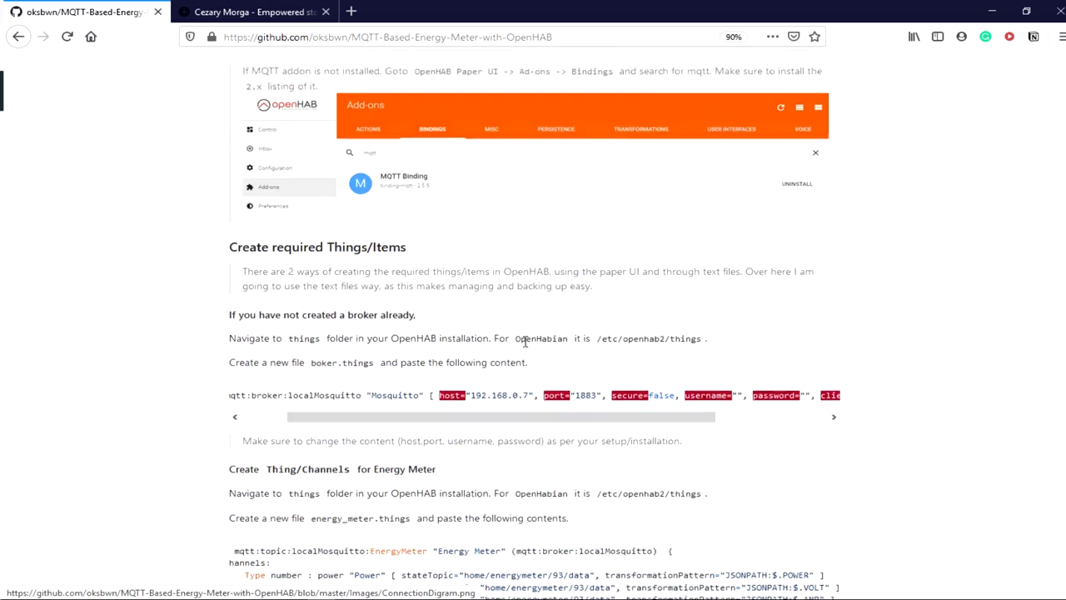
{"action": "scroll", "coordinate": [525, 341], "scroll_direction": "down", "scroll_amount": 1}
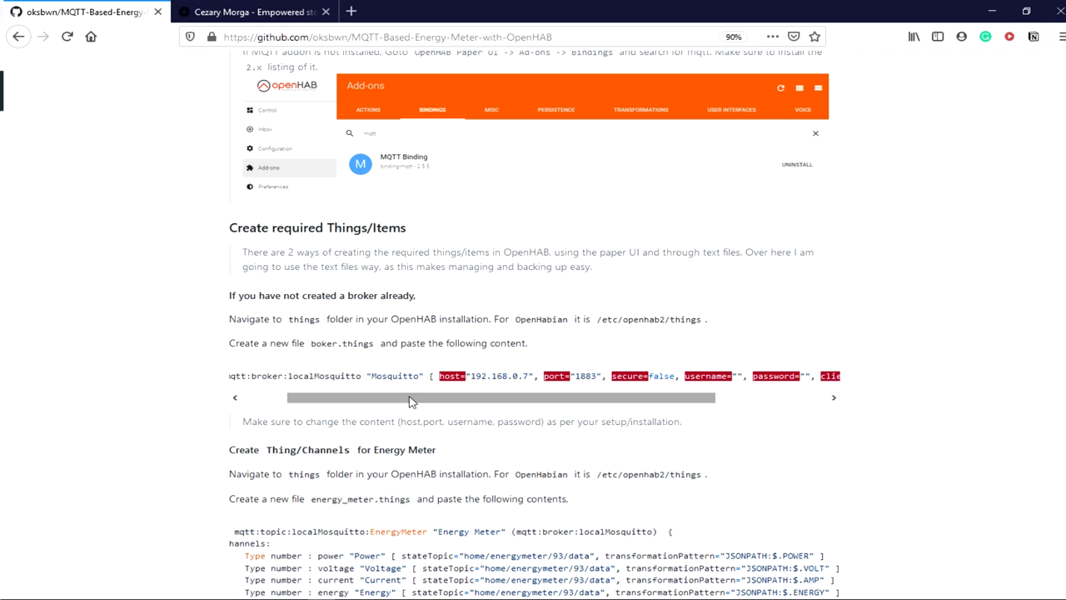
{"action": "left_click_drag", "start_coordinate": [414, 399], "coordinate": [368, 400]}
{"action": "scroll", "coordinate": [379, 356], "scroll_direction": "down", "scroll_amount": 4}
{"action": "scroll", "coordinate": [408, 346], "scroll_direction": "down", "scroll_amount": 10}
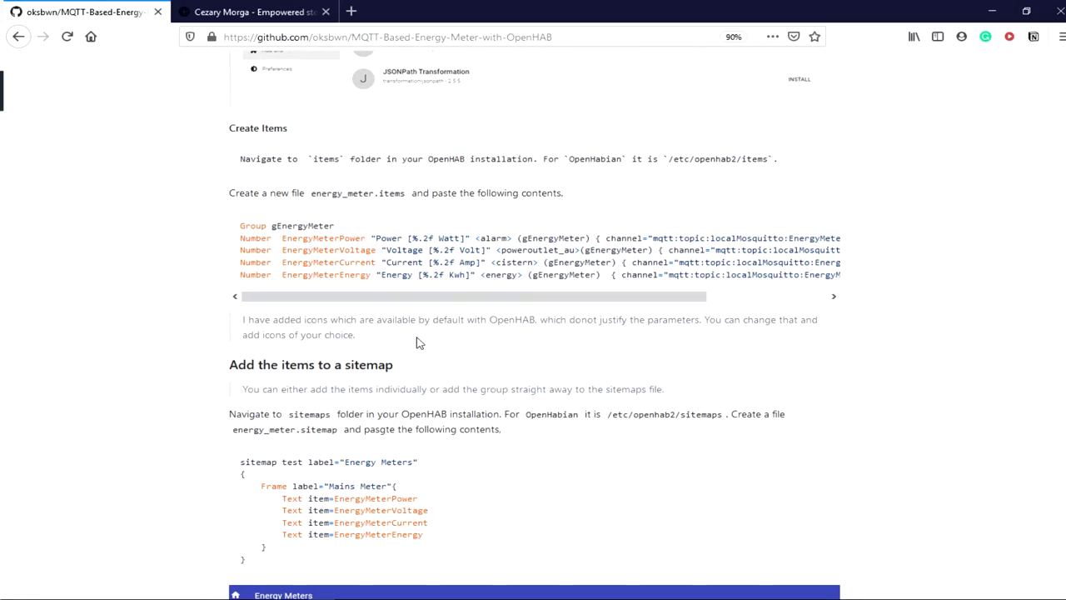
{"action": "scroll", "coordinate": [418, 342], "scroll_direction": "down", "scroll_amount": 5}
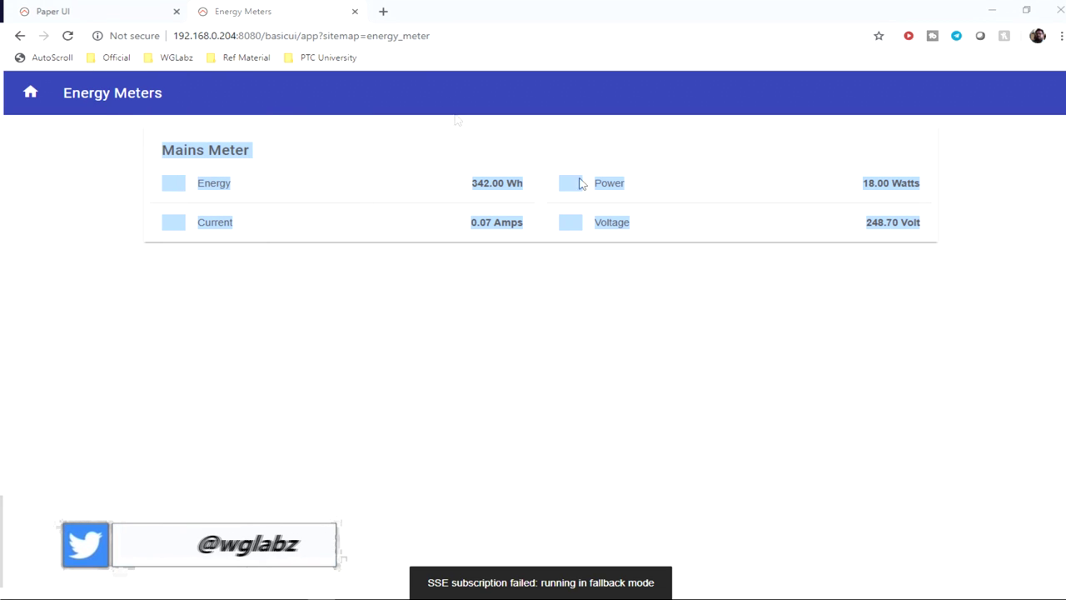
{"action": "left_click", "coordinate": [129, 7]}
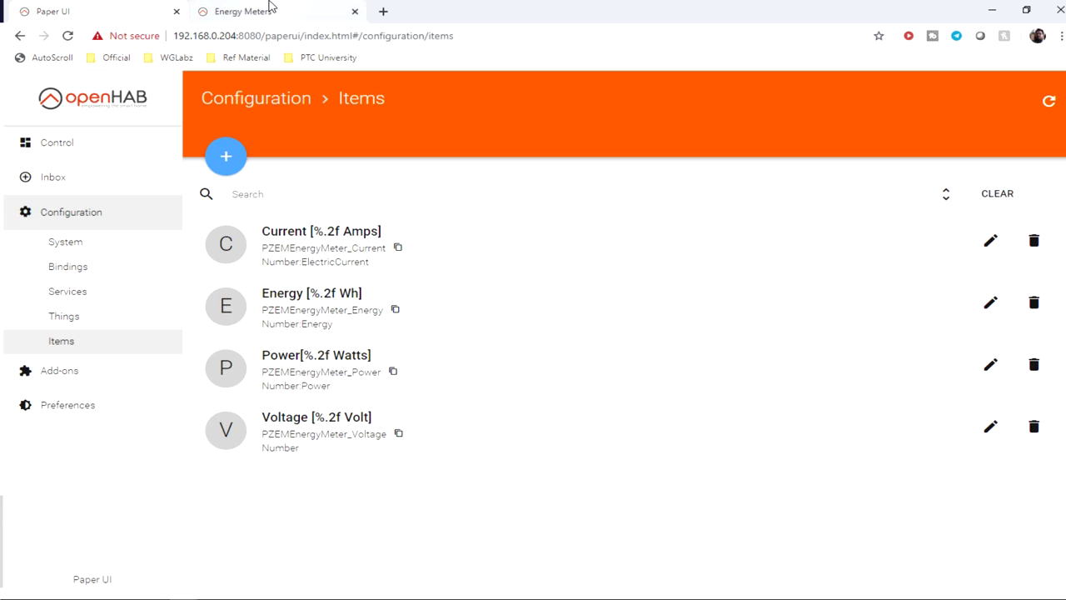
{"action": "left_click", "coordinate": [270, 8]}
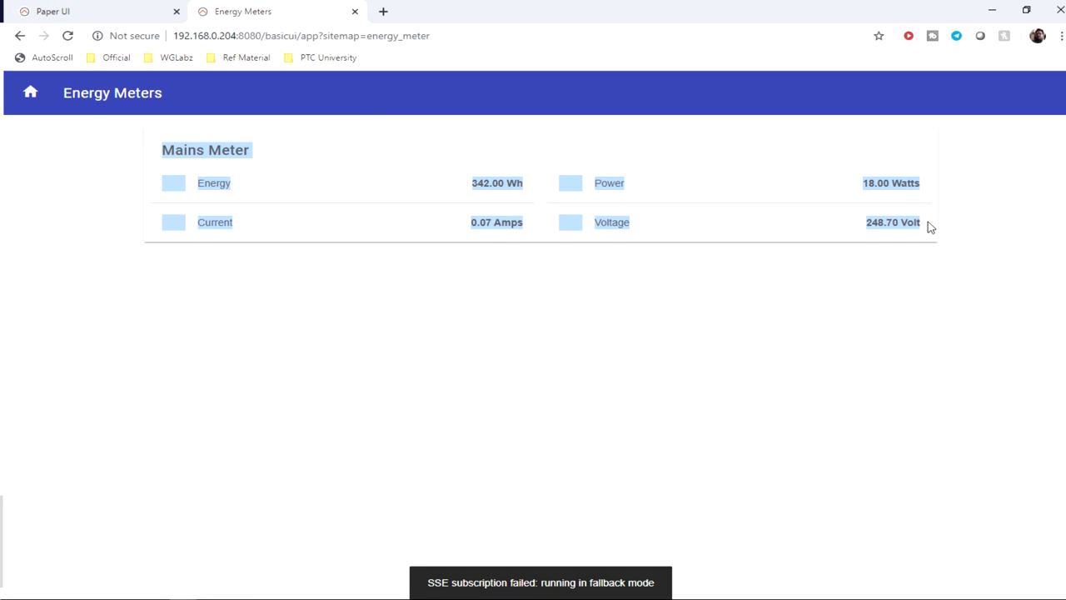
{"action": "left_click_drag", "start_coordinate": [931, 227], "coordinate": [680, 257]}
{"action": "left_click", "coordinate": [881, 263]}
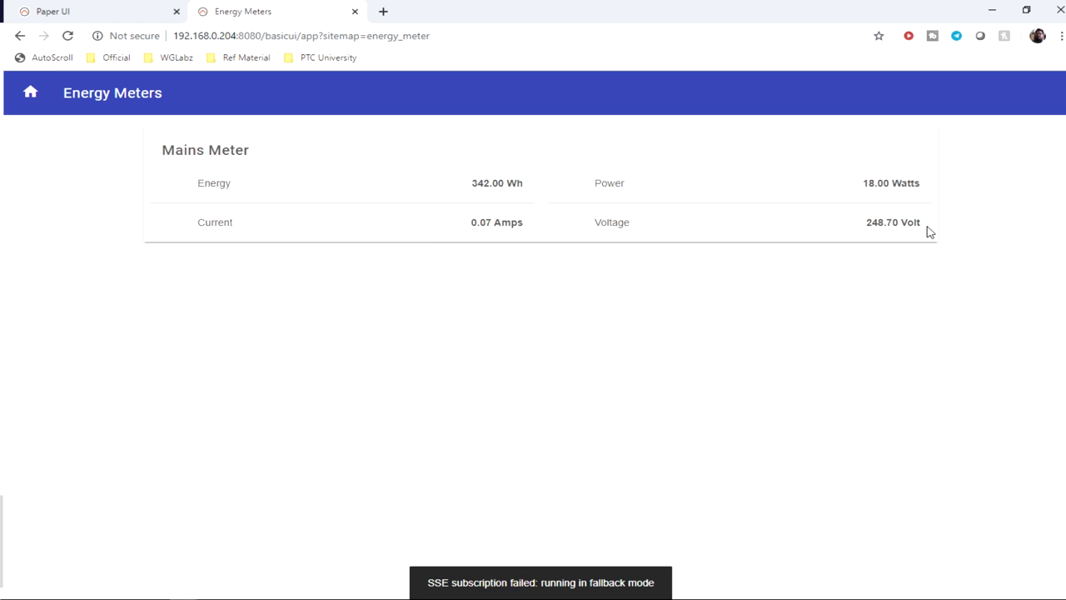
{"action": "left_click_drag", "start_coordinate": [930, 226], "coordinate": [177, 194]}
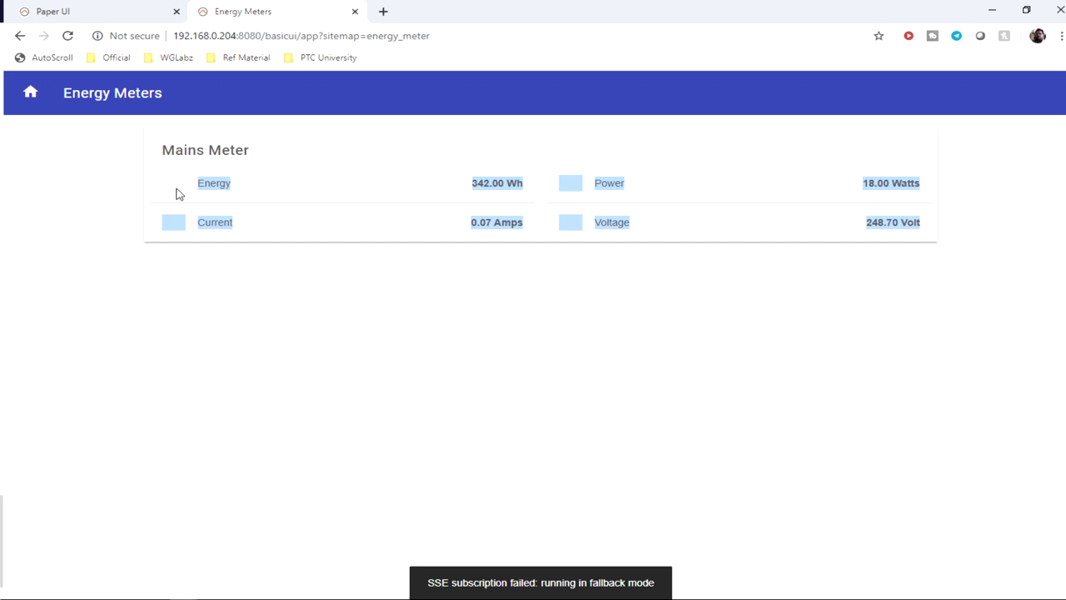